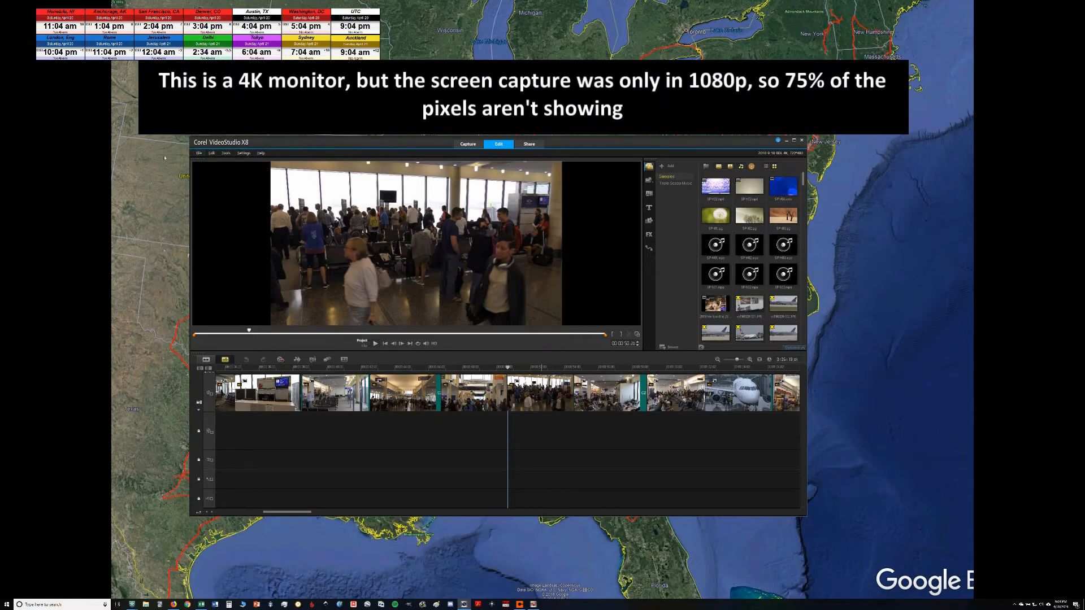
Step: Open the file dialog for inserting a video into the timeline and browse to the BDL Tour folder
left_click_drag(292, 511, 235, 513)
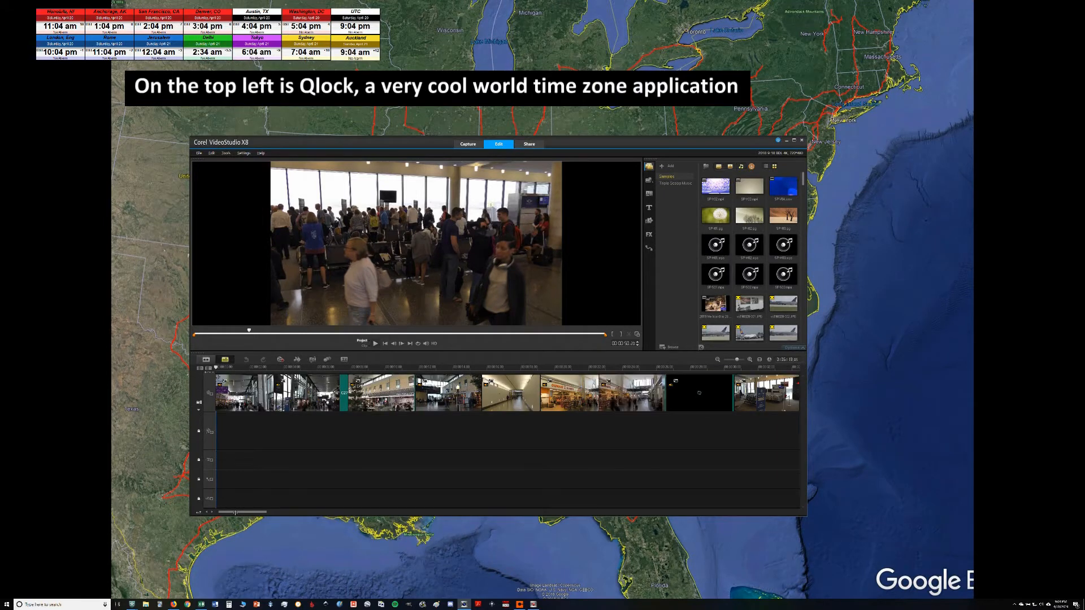
left_click_drag(235, 512, 677, 512)
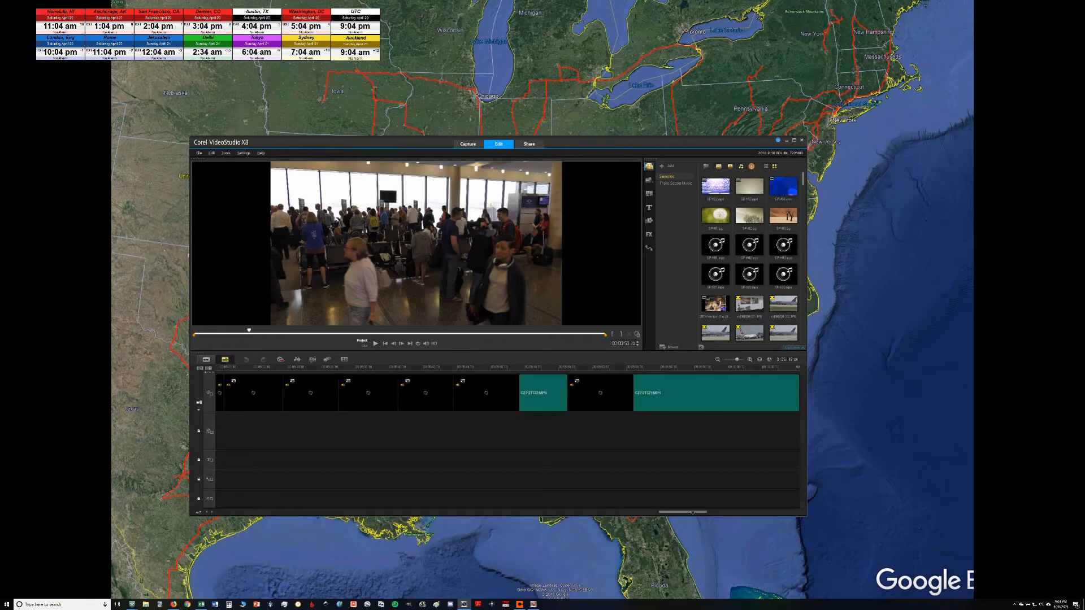
left_click(196, 153)
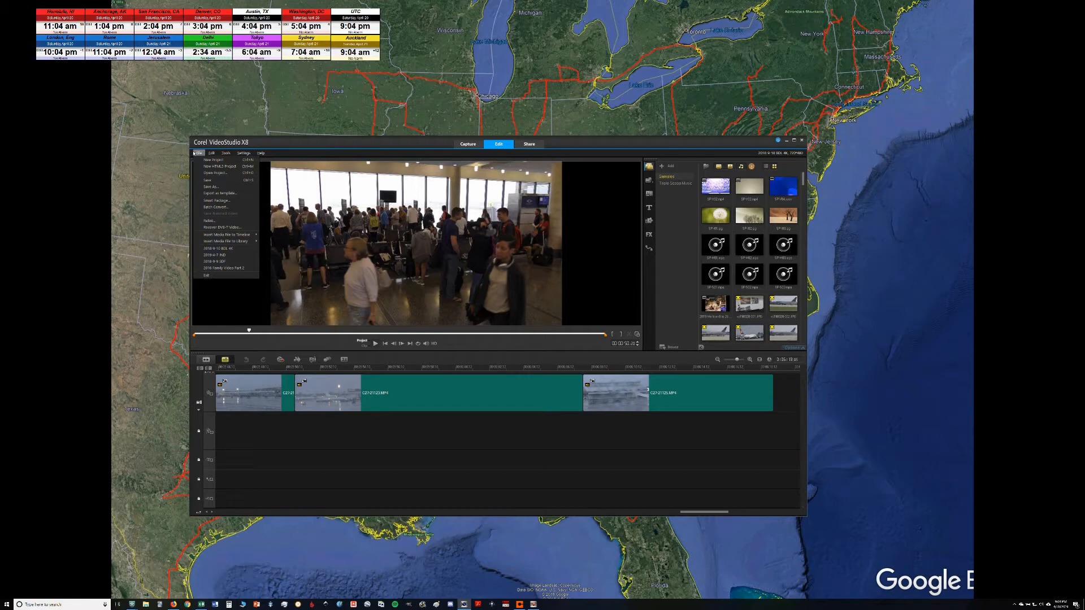
mouse_move(230, 237)
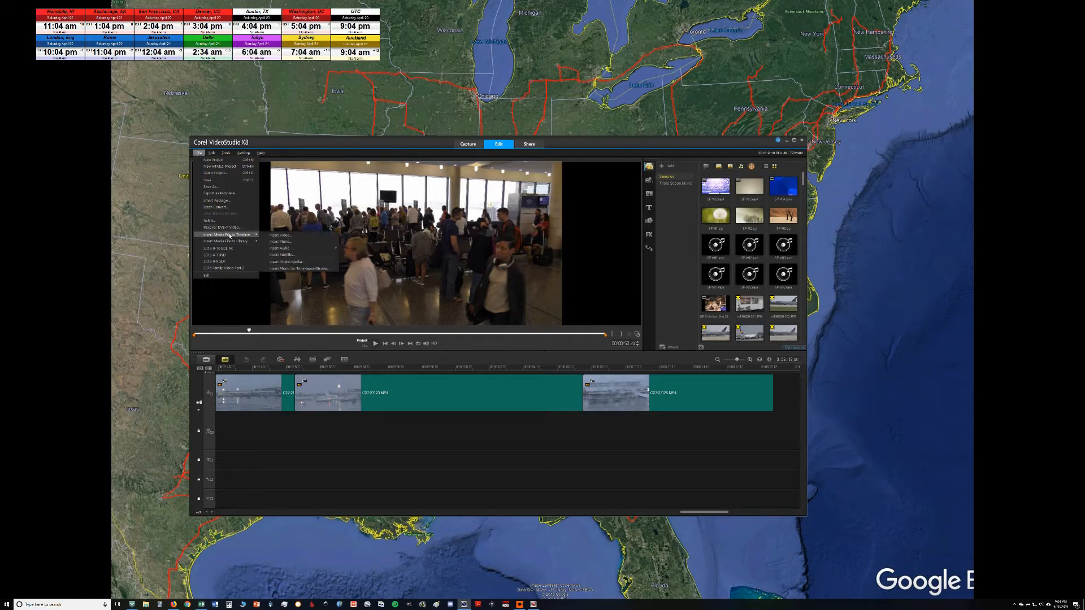
left_click(269, 236)
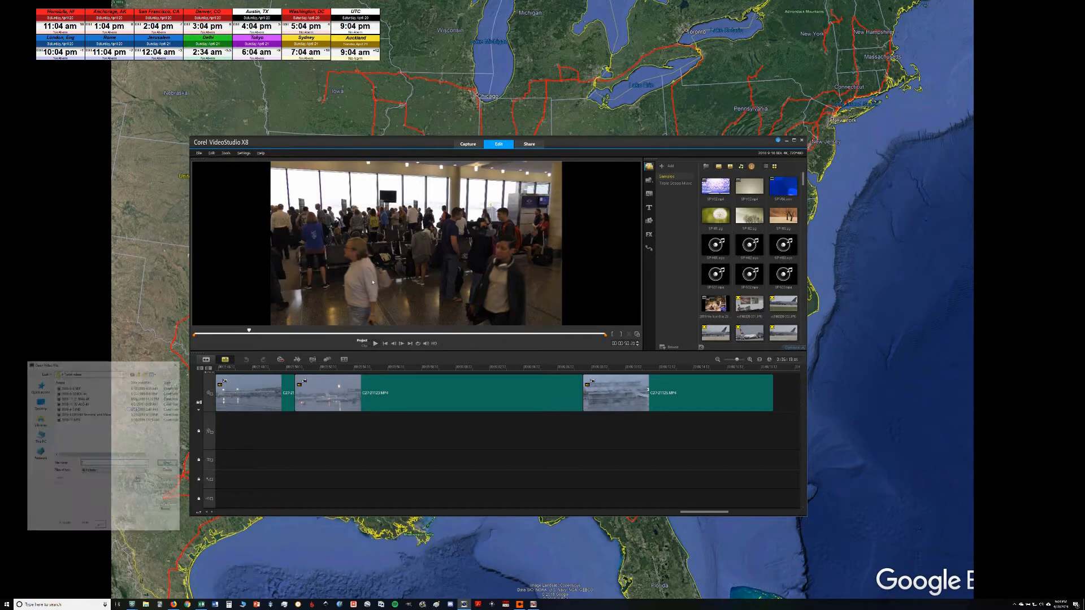
left_click_drag(107, 369, 307, 293)
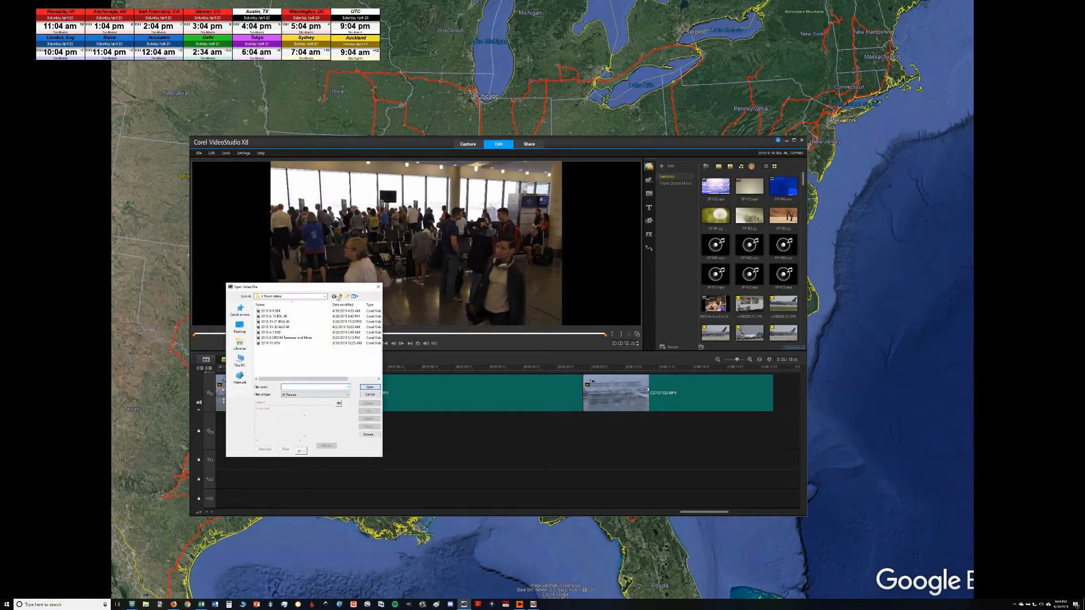
left_click(341, 297)
left_click(340, 297)
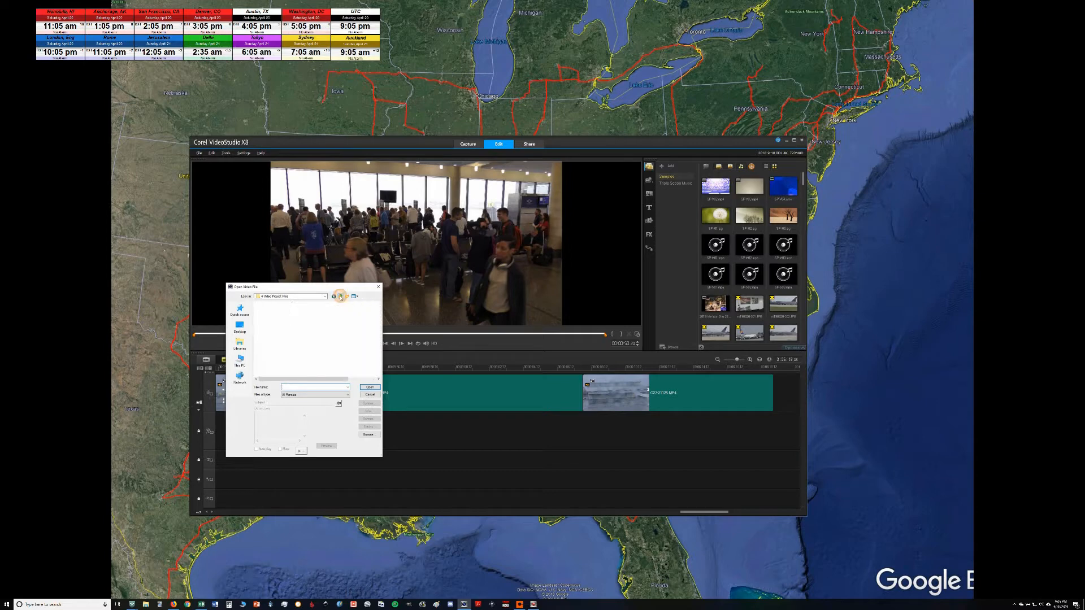
double_click(293, 334)
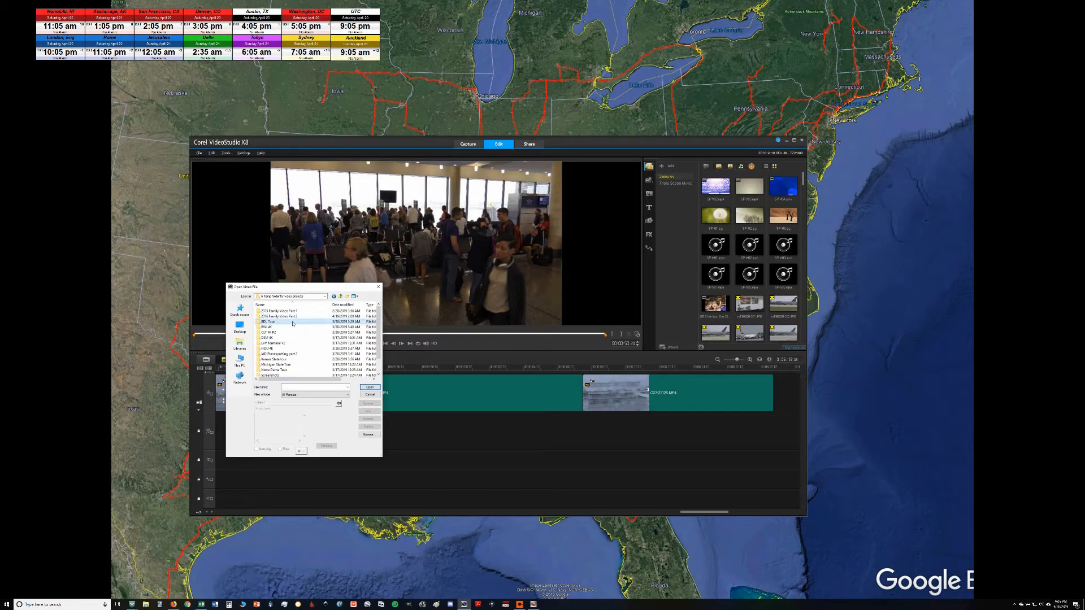
double_click(293, 323)
Step: Select all the video clips in the BDL Tour folder, checking the list from its first to its last file
left_click(283, 312)
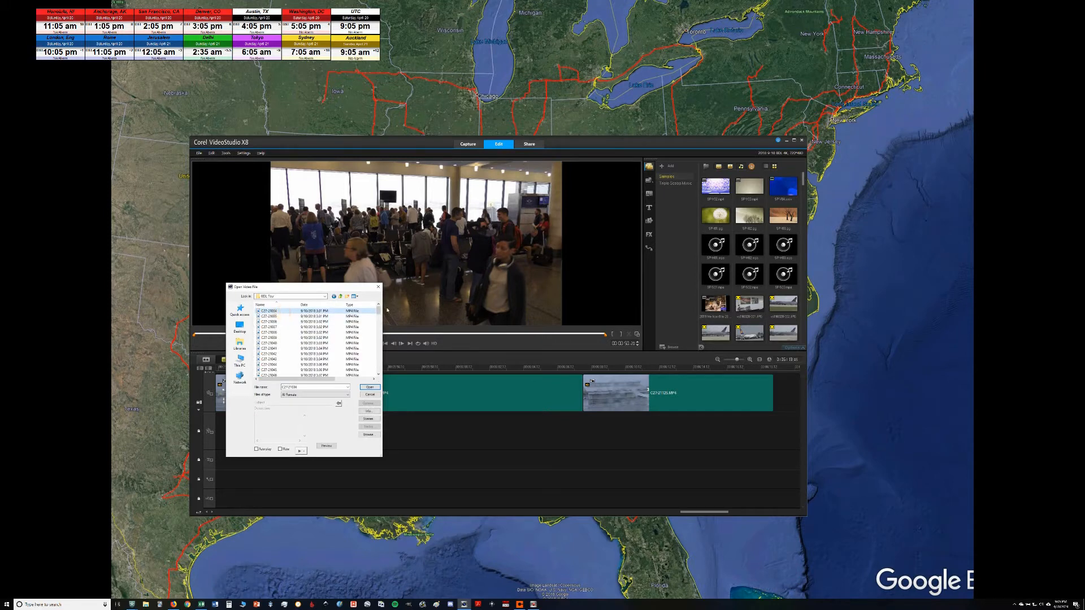
left_click_drag(378, 311, 379, 356)
scroll(380, 356, "down", 10)
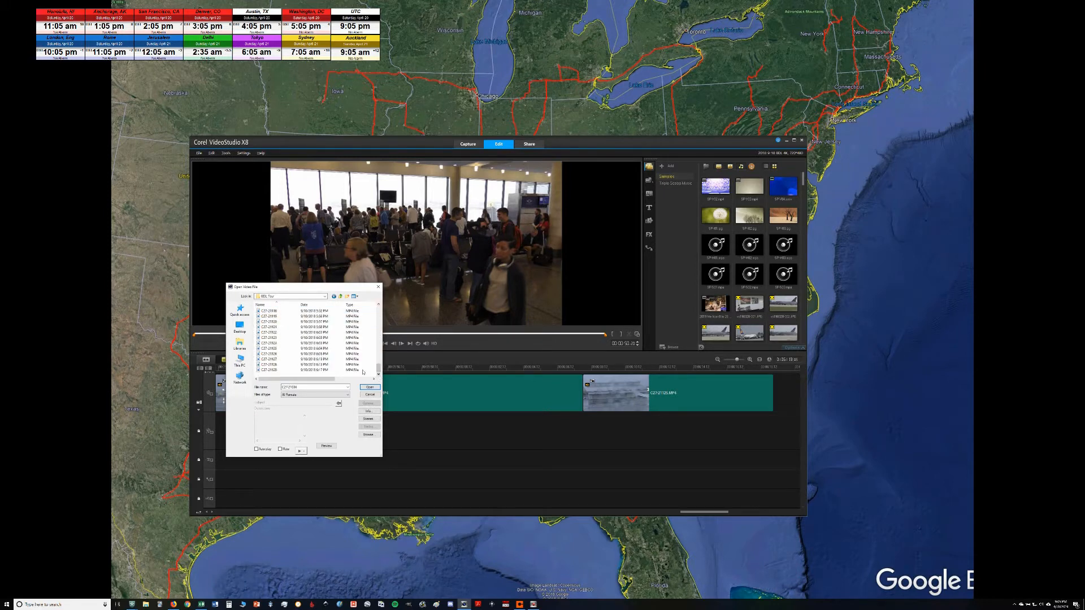
left_click(283, 371)
key("ctrl+a")
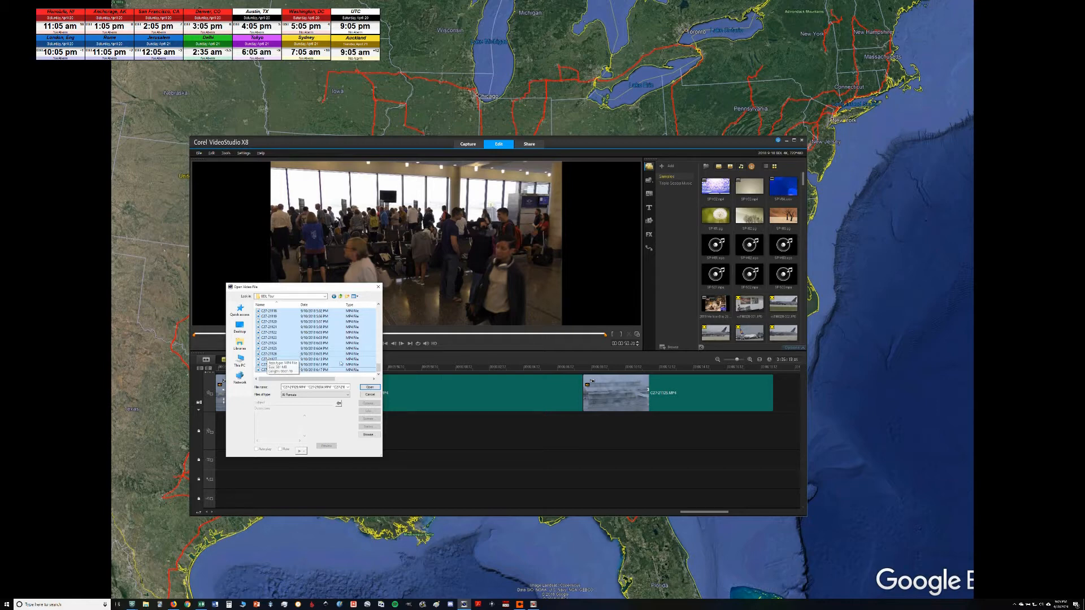
left_click_drag(378, 368, 377, 310)
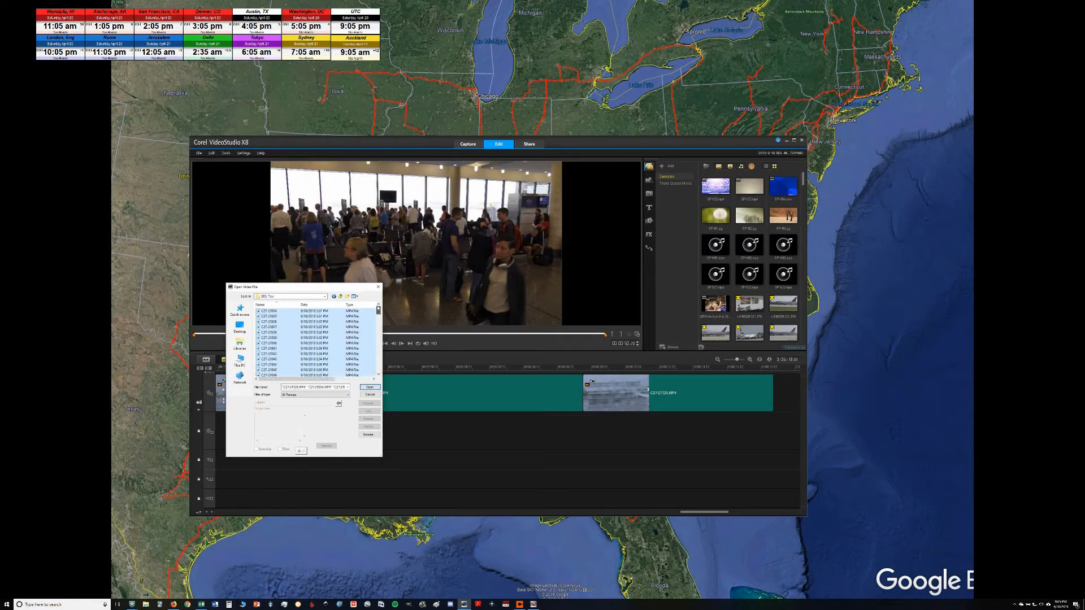
Step: View the selected clips' detailed file properties and close the file dialog without inserting any video
right_click(326, 323)
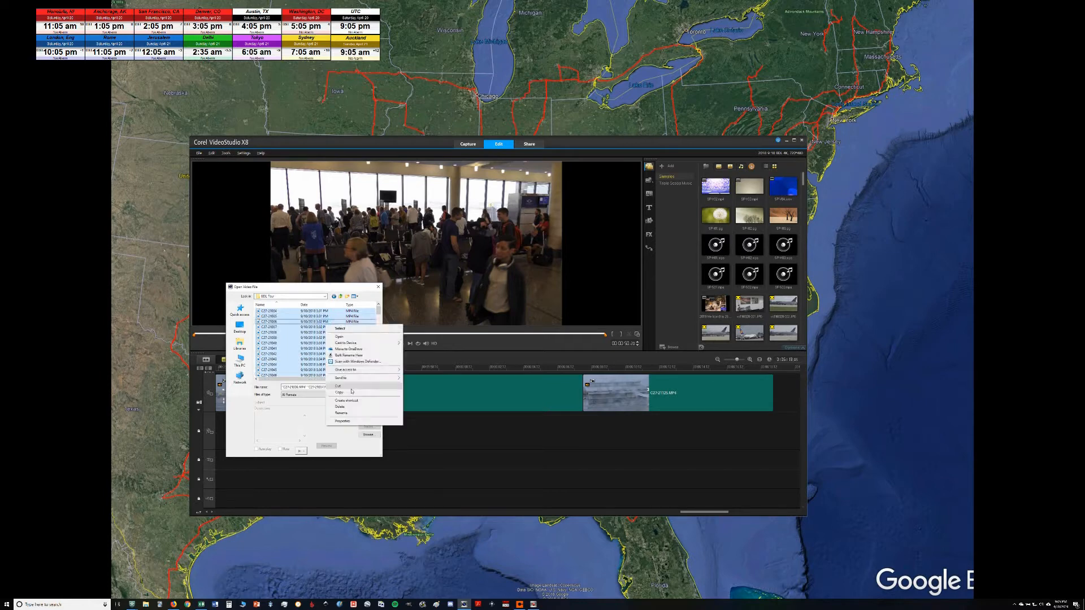
left_click(360, 421)
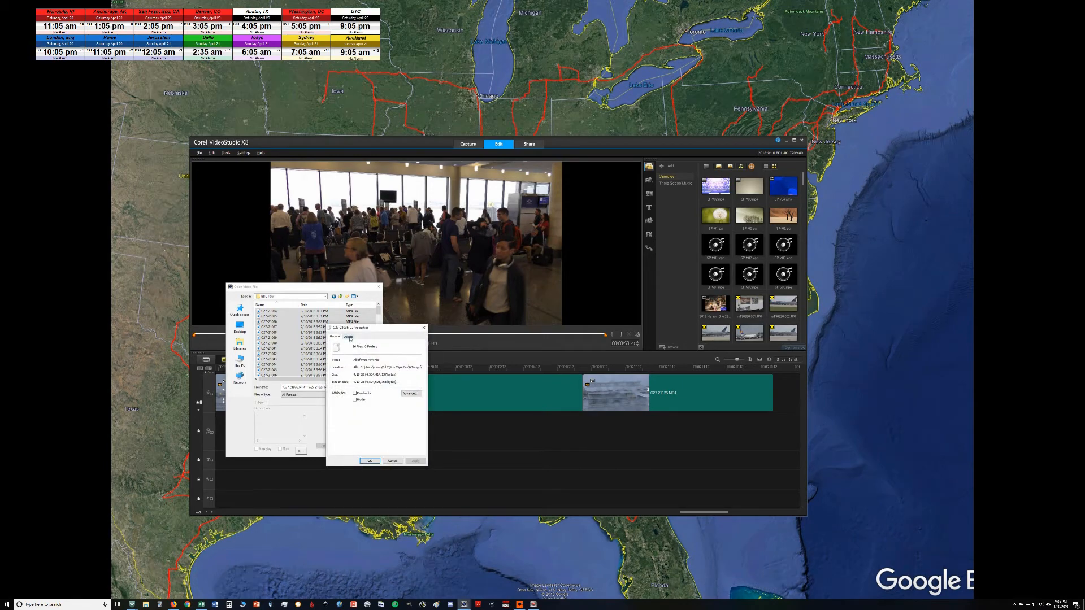
left_click(349, 337)
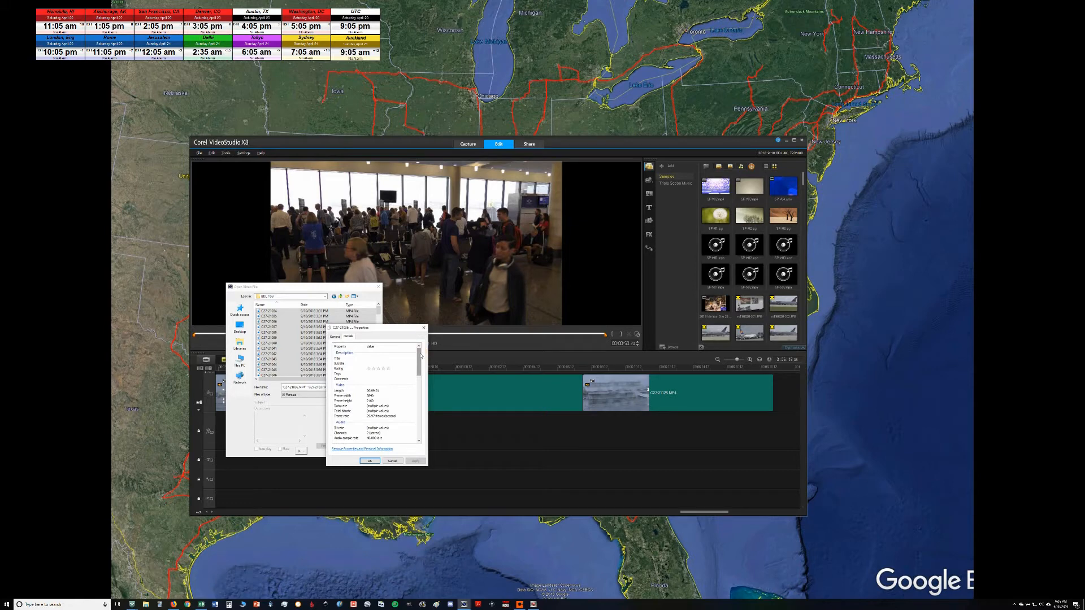
scroll(382, 382, "down", 1)
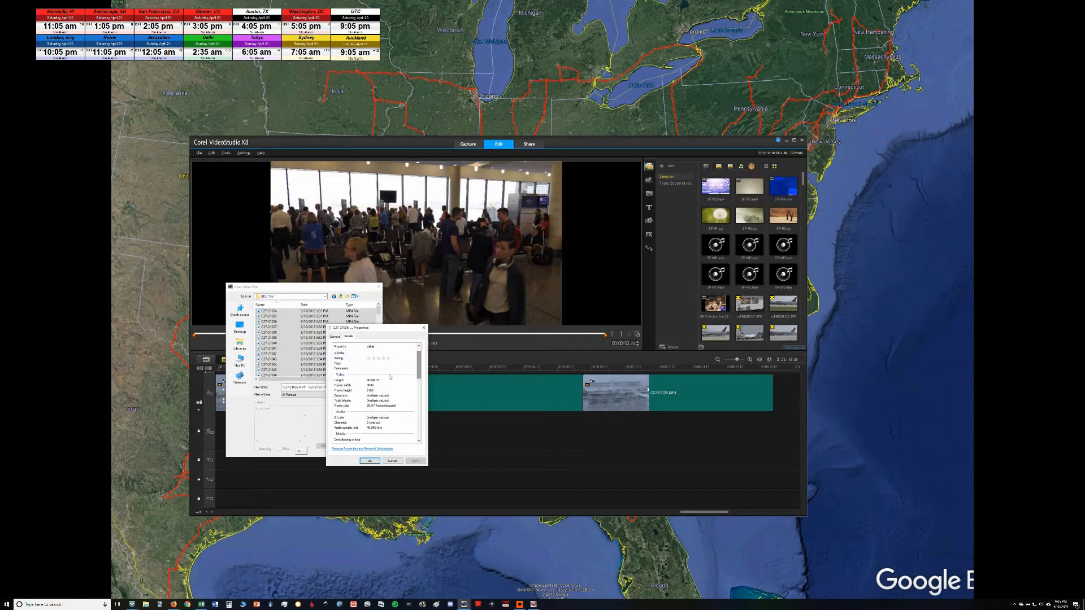
left_click(423, 328)
left_click(377, 287)
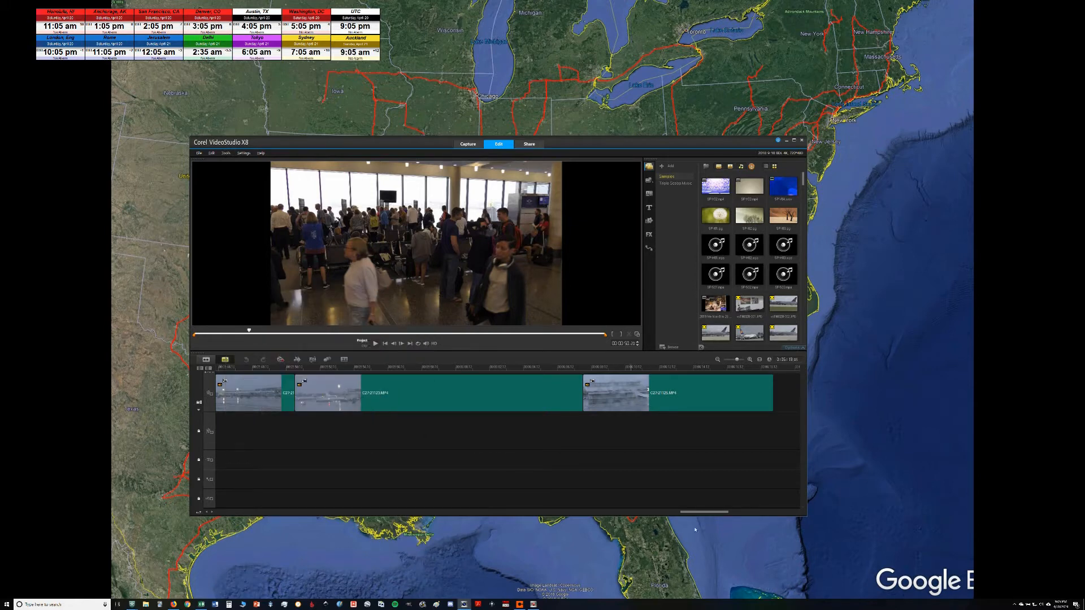
Step: Preview the opening clips from the start of the timeline and scrub the fourth terminal clip to its end
left_click_drag(706, 512, 219, 510)
left_click(242, 399)
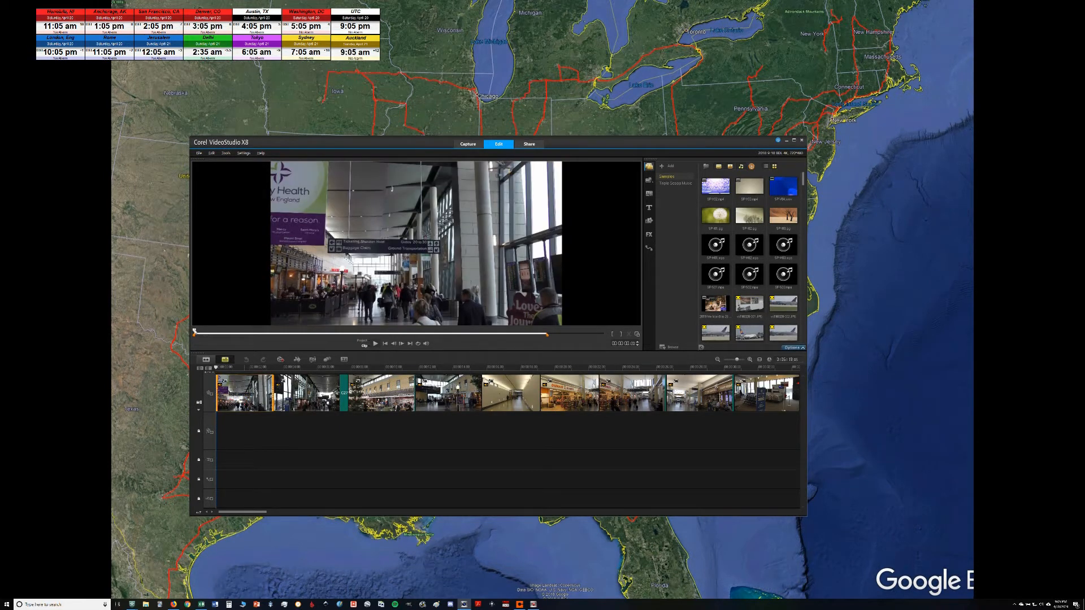
key("Right")
key("Right")
key("Right")
left_click_drag(197, 333, 606, 333)
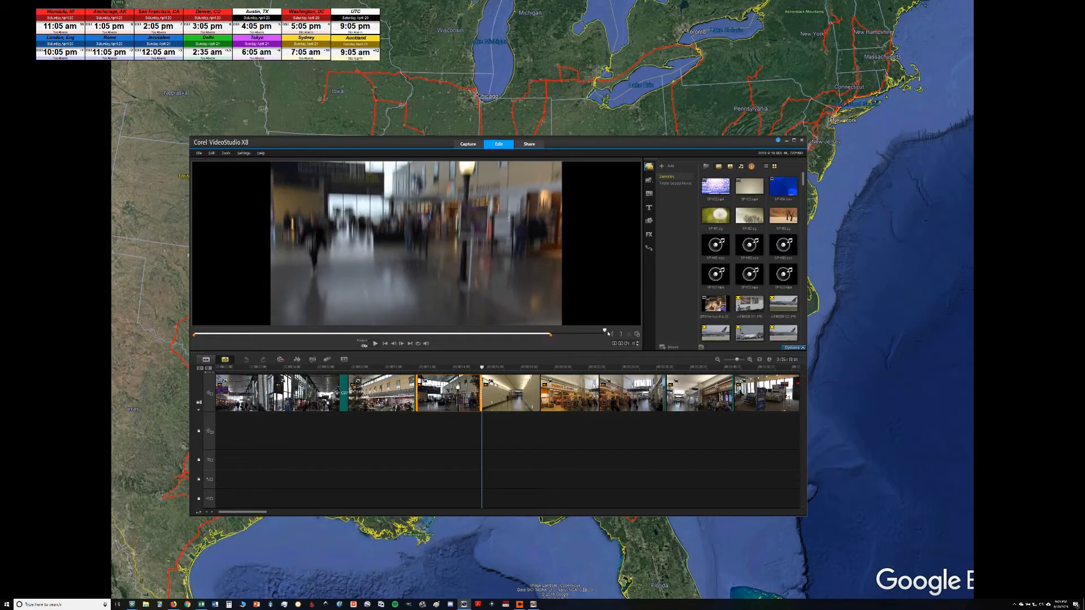
Step: Scrub through the empty corridor clip and the Dunkin' Donuts storefront clip that follows it
left_click(520, 380)
left_click_drag(253, 332, 632, 337)
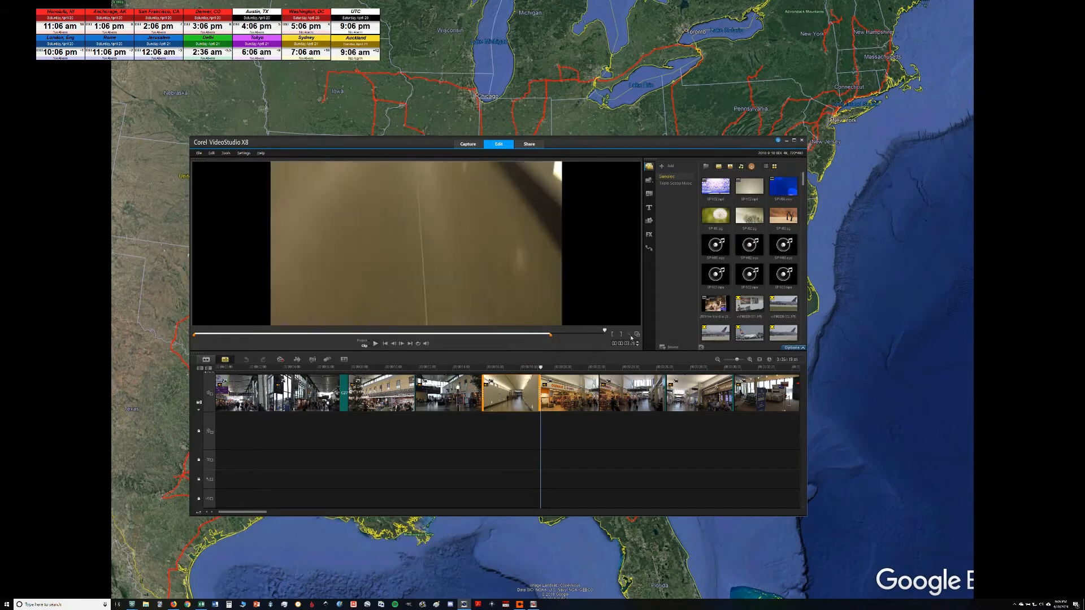
left_click(551, 404)
mouse_move(246, 331)
left_mouse_down()
mouse_move(593, 326)
mouse_move(544, 334)
mouse_move(609, 335)
mouse_move(551, 339)
left_mouse_up()
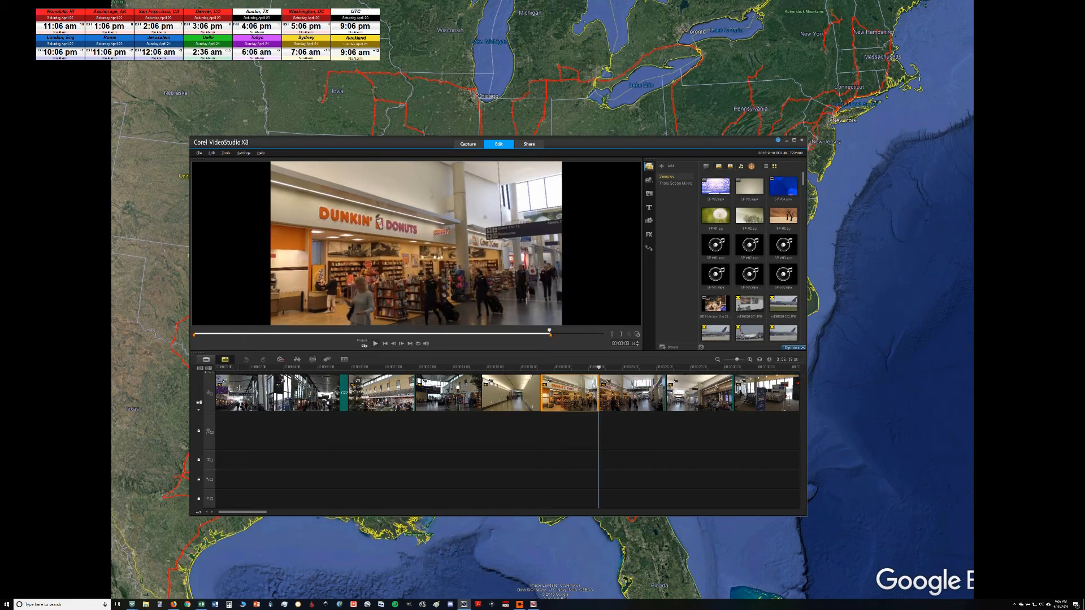
Step: Step through the timeline clip by clip from the first clip to the crowded gate waiting areas
left_click(236, 387)
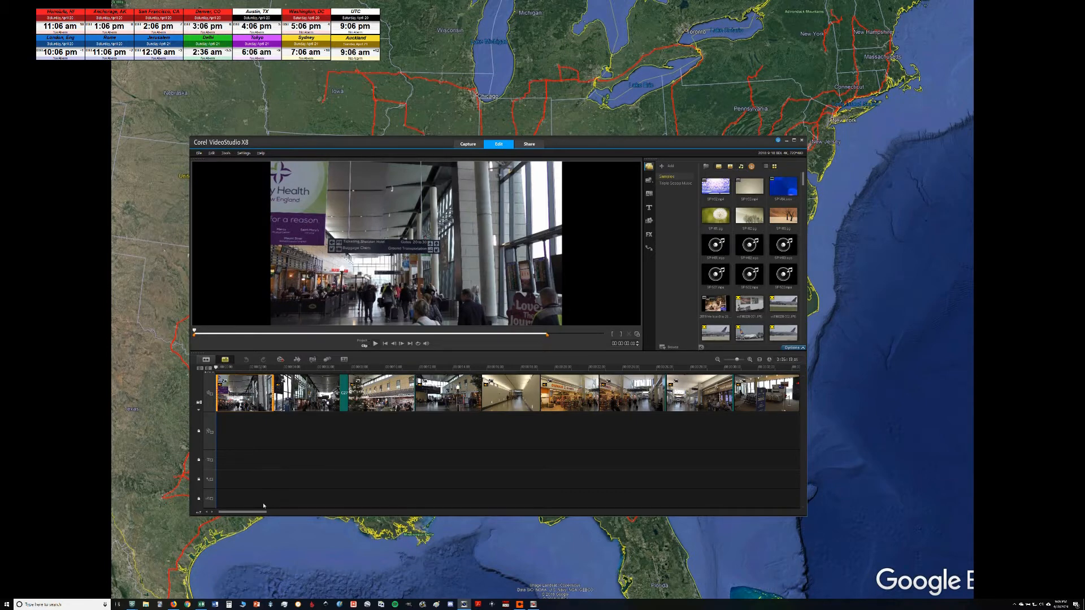
left_click(287, 397)
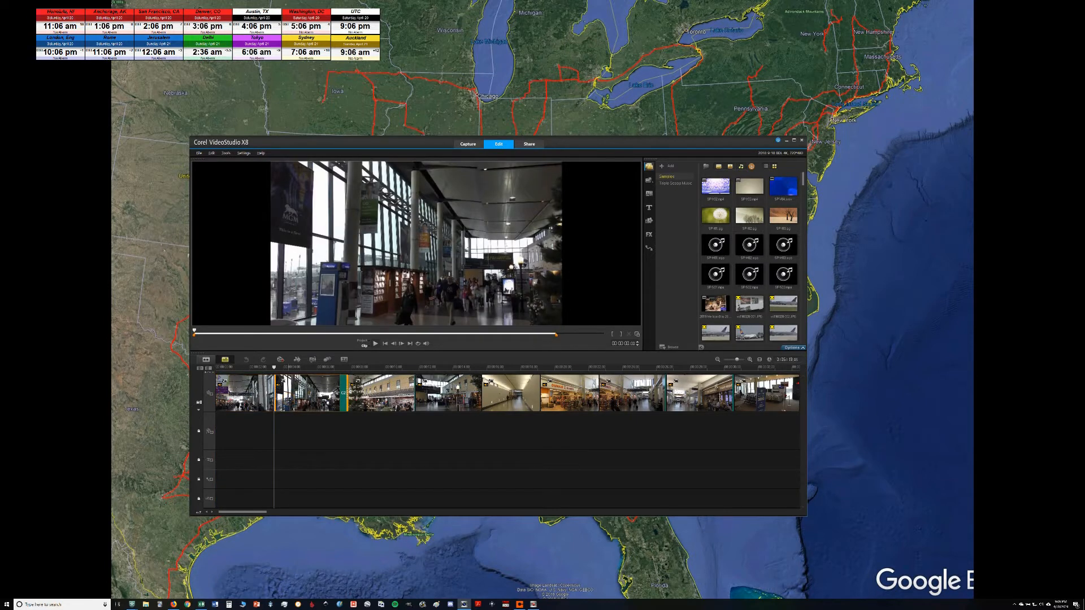
key("Right")
key("Right")
key("Right")
key("Right")
key("Right")
key("Right")
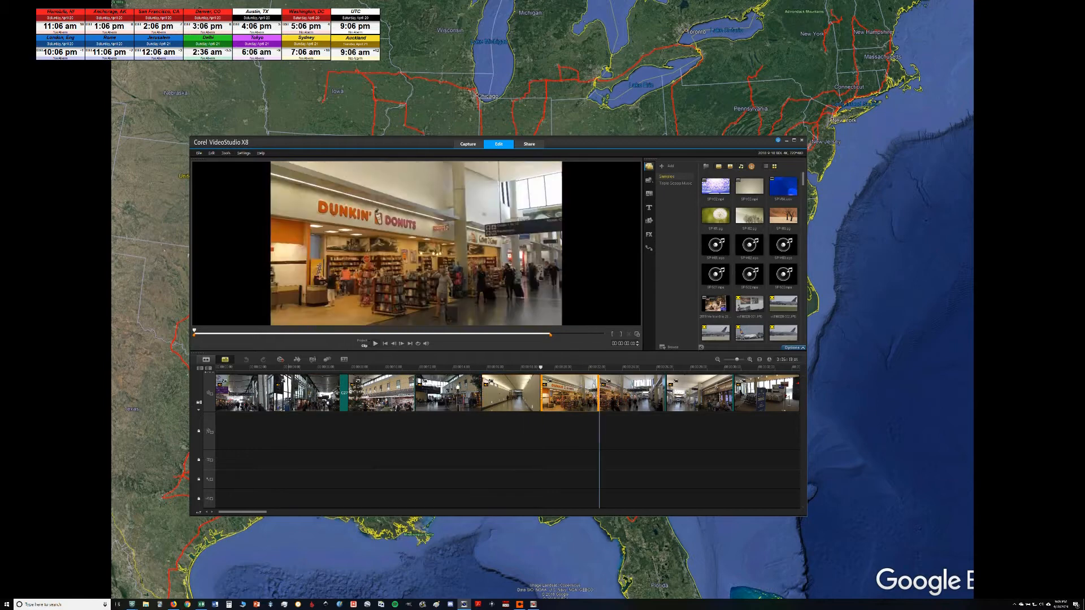
key("Right")
key("Right")
key("Right")
key("Right")
key("Right")
key("Right")
key("Right")
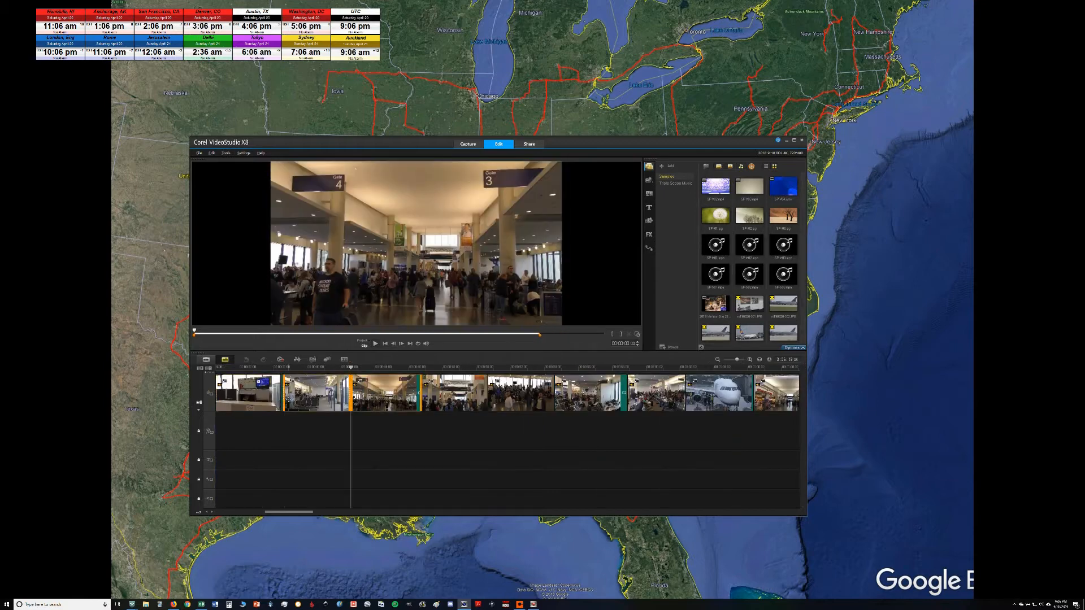
key("Right")
key("Right")
key("Right")
key("Right")
key("Right")
key("Right")
key("Right")
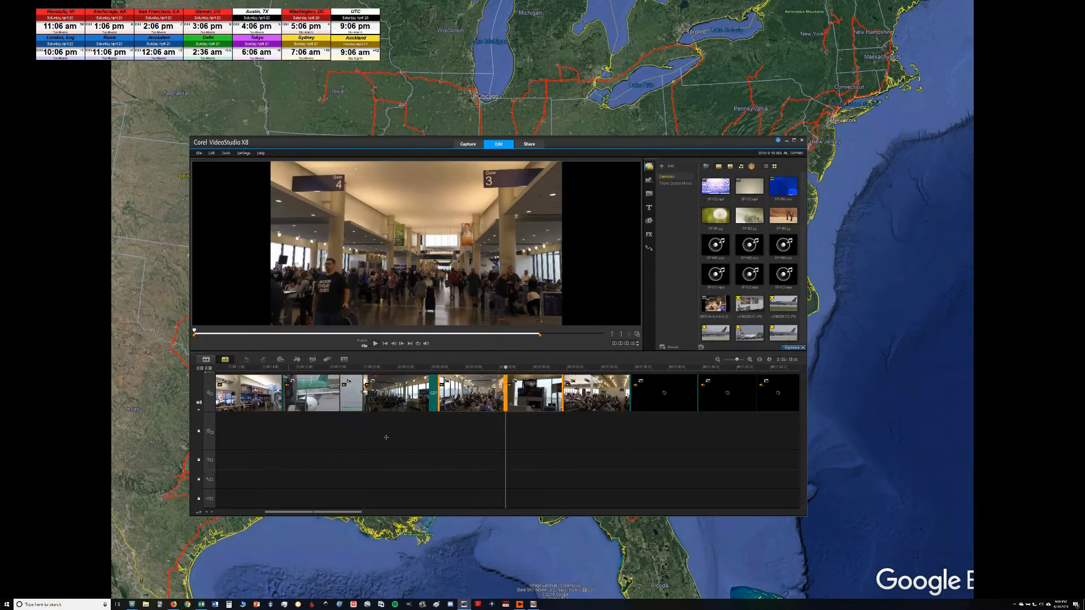
Step: Preview the staircase clip in the second half of the timeline and the ticketing hall clips following it
left_click_drag(357, 513, 447, 510)
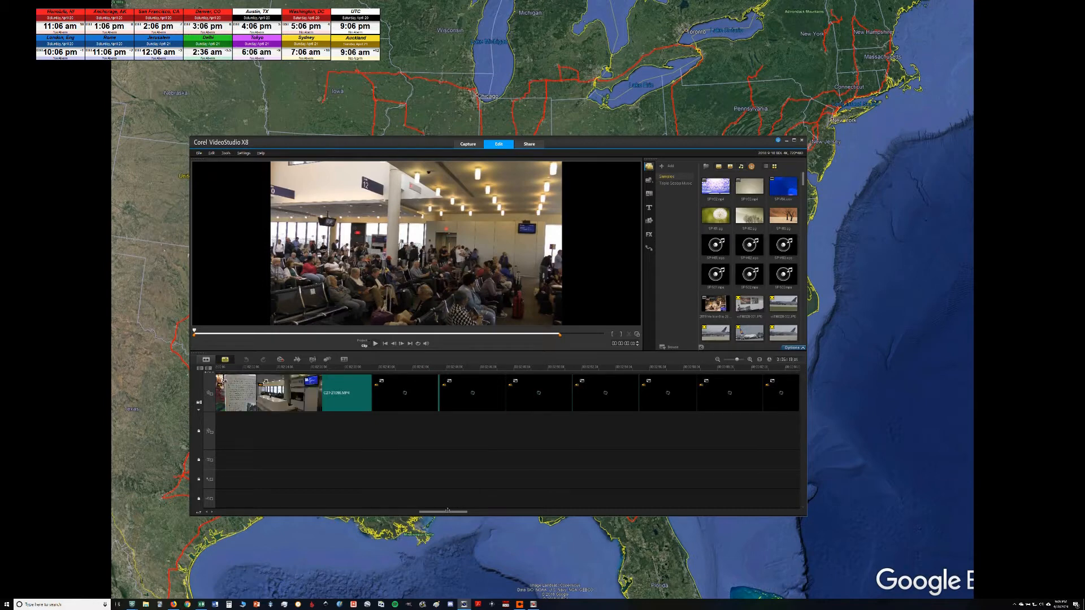
left_click_drag(458, 510, 563, 510)
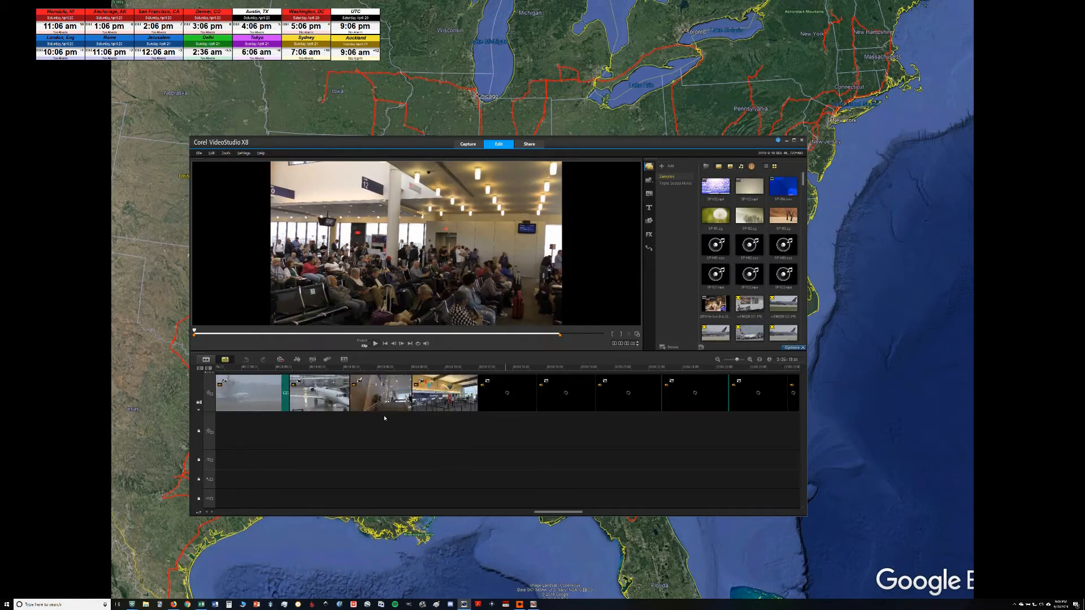
left_click(380, 398)
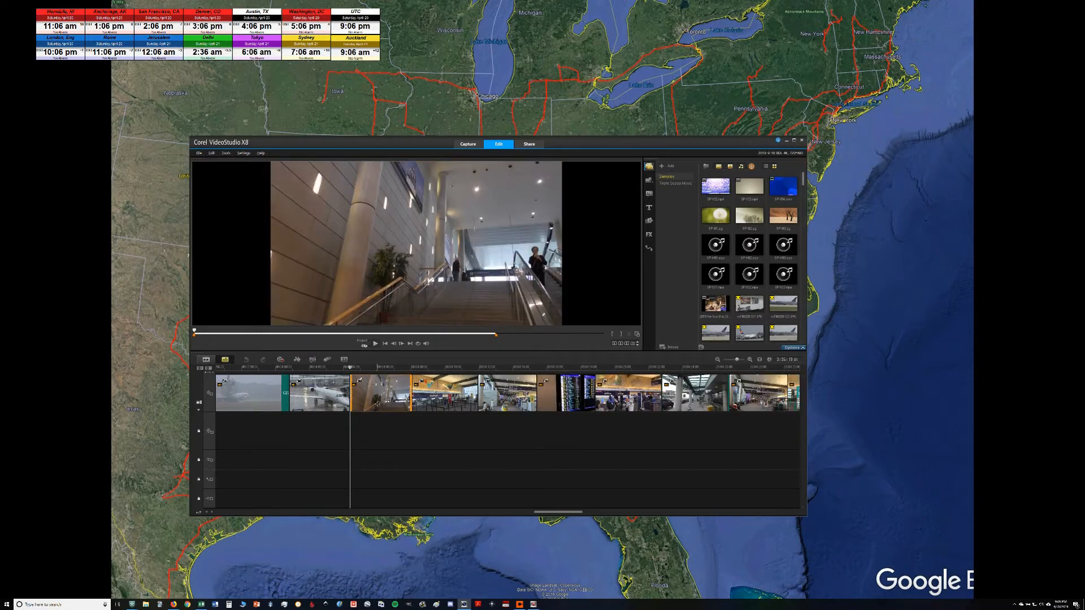
key("Right")
key("Right")
key("Right")
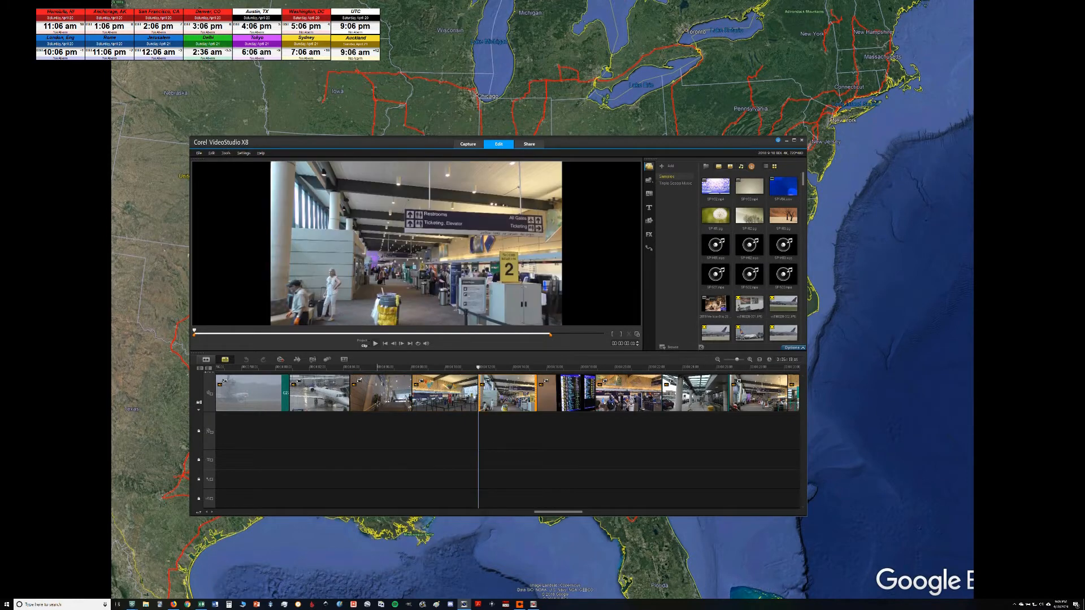
Step: Preview the clip of the Dunkin' Donuts stand beside the purple wall, the information desk clip and the clip after it
left_click_drag(558, 512, 622, 511)
left_click(619, 394)
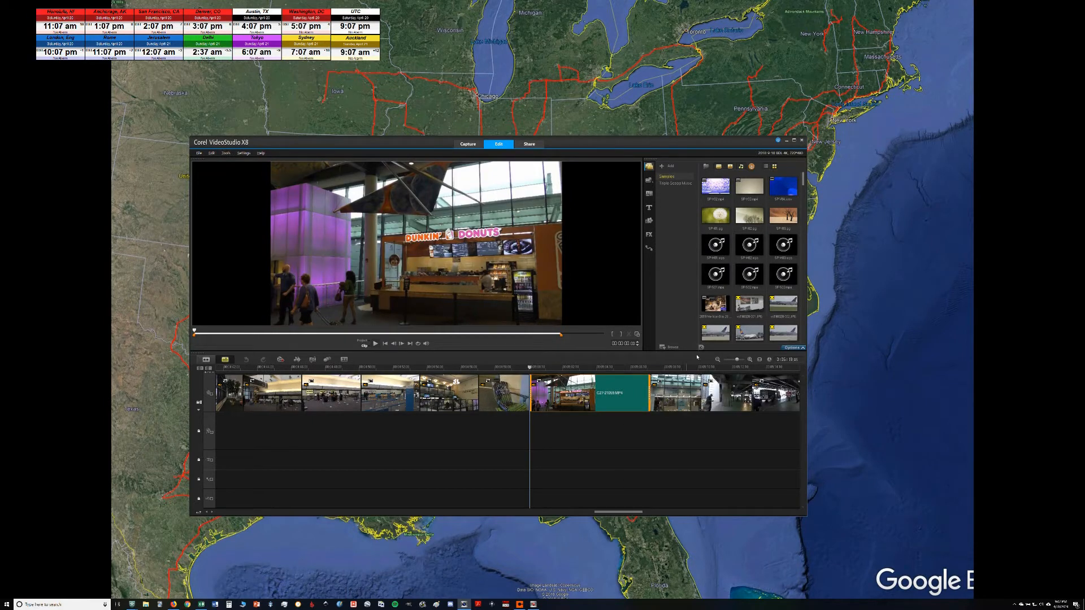
left_click(685, 390)
left_click_drag(627, 512, 641, 512)
left_click(546, 388)
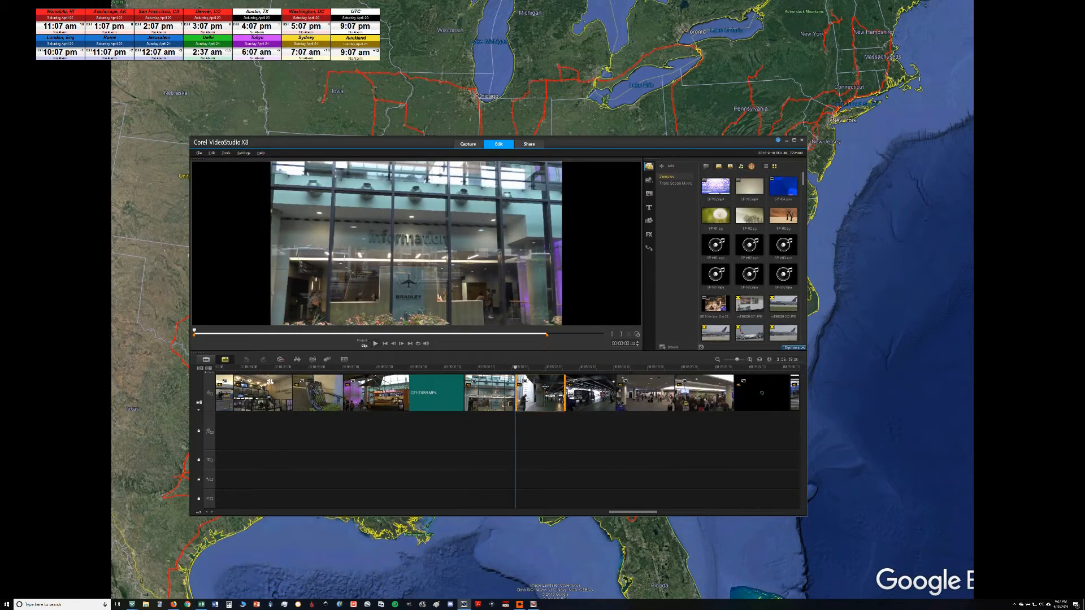
Step: Step through the following clips past the displayed cars and preview the rainy airfield clips near the timeline's end
key("Right")
key("Right")
key("Right")
key("Right")
key("Right")
key("Right")
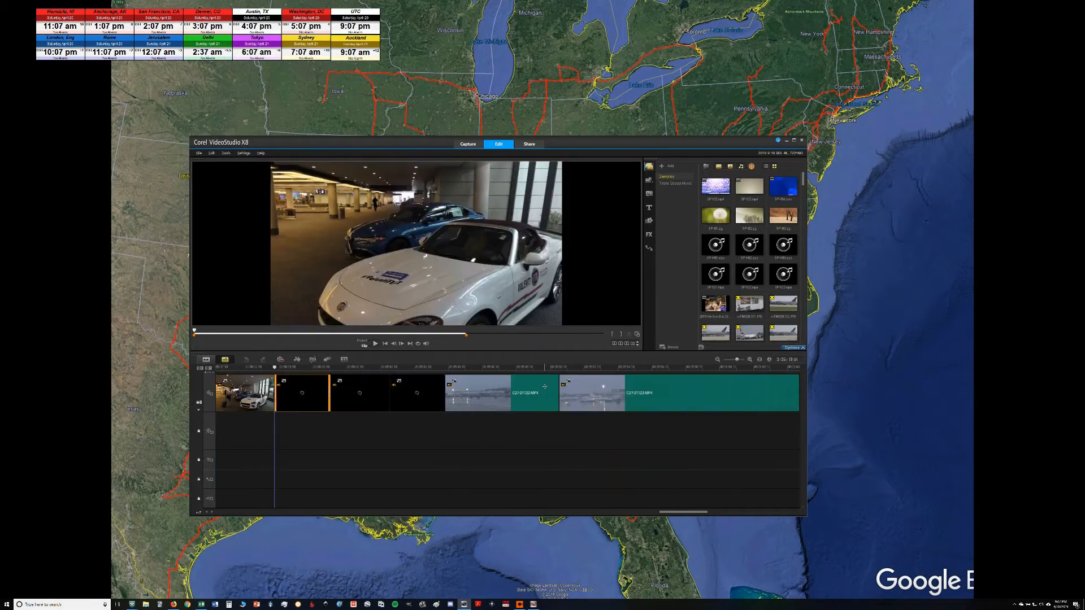
key("Right")
key("Right")
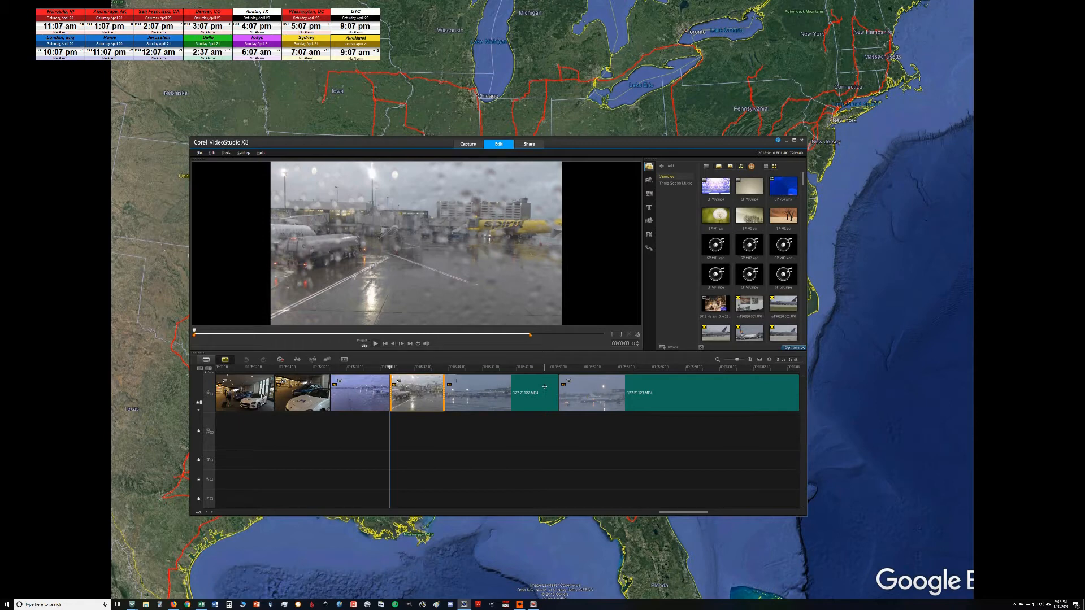
left_click(545, 387)
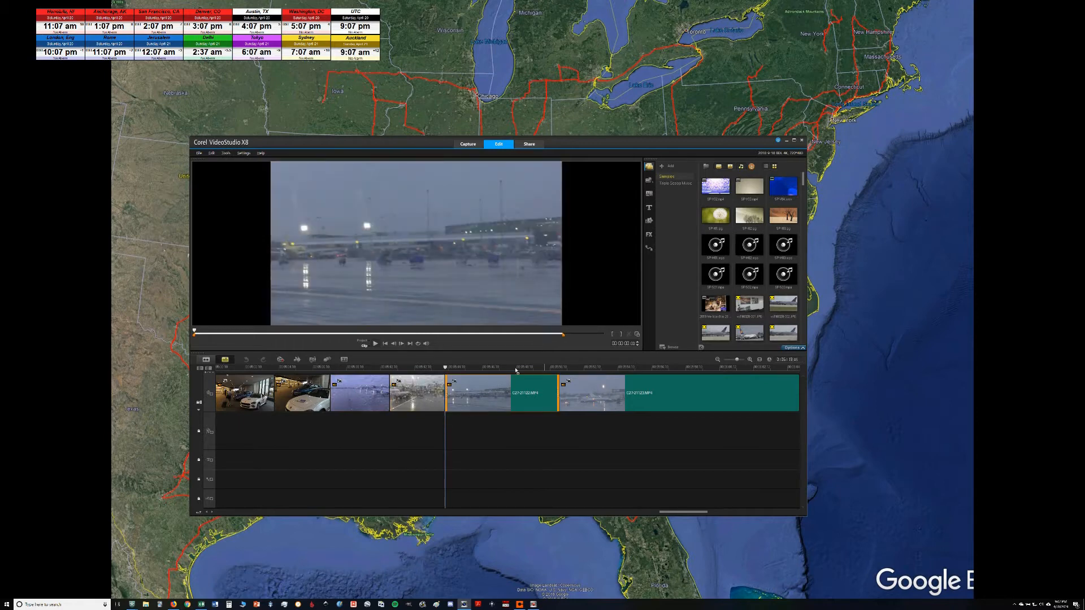
Step: Step to the last clip on the timeline and return to the first clips at its start
key("Right")
key("Right")
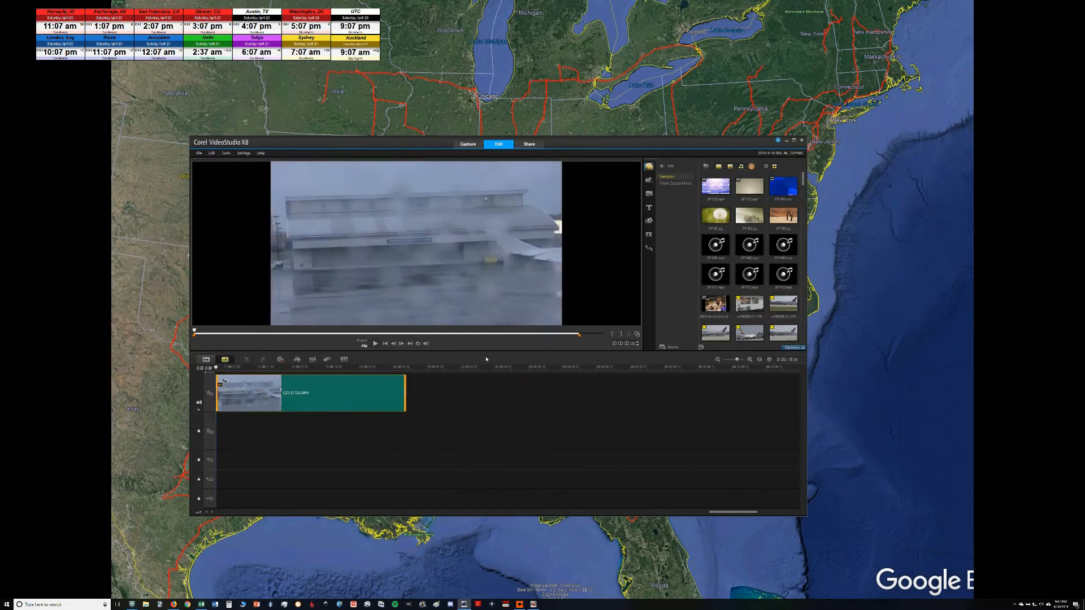
left_click_drag(726, 511, 229, 513)
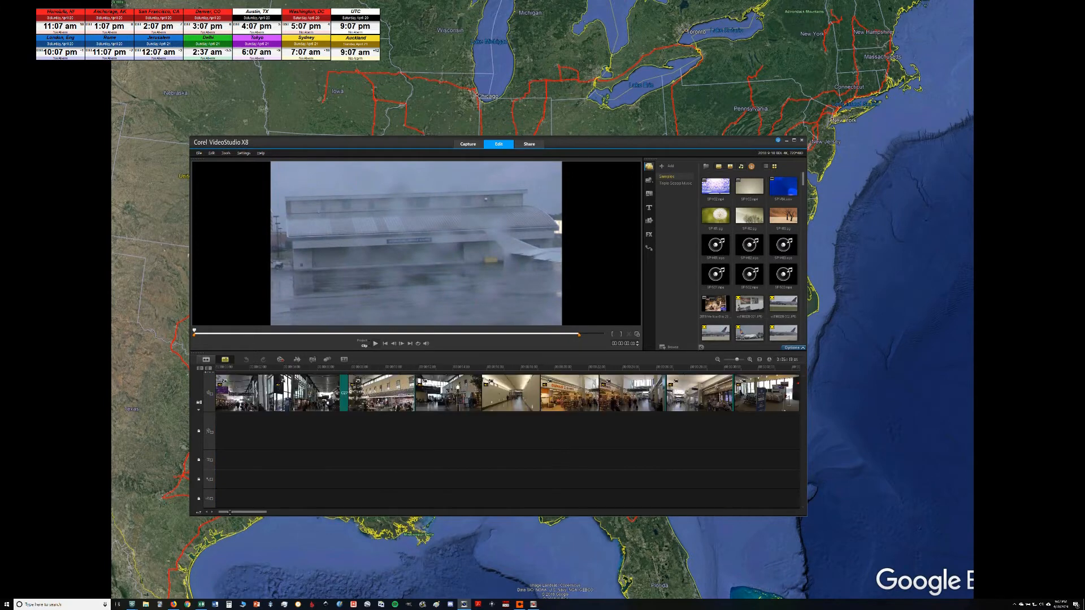
Step: Show the ripple editing options available for the timeline tracks
left_click(198, 410)
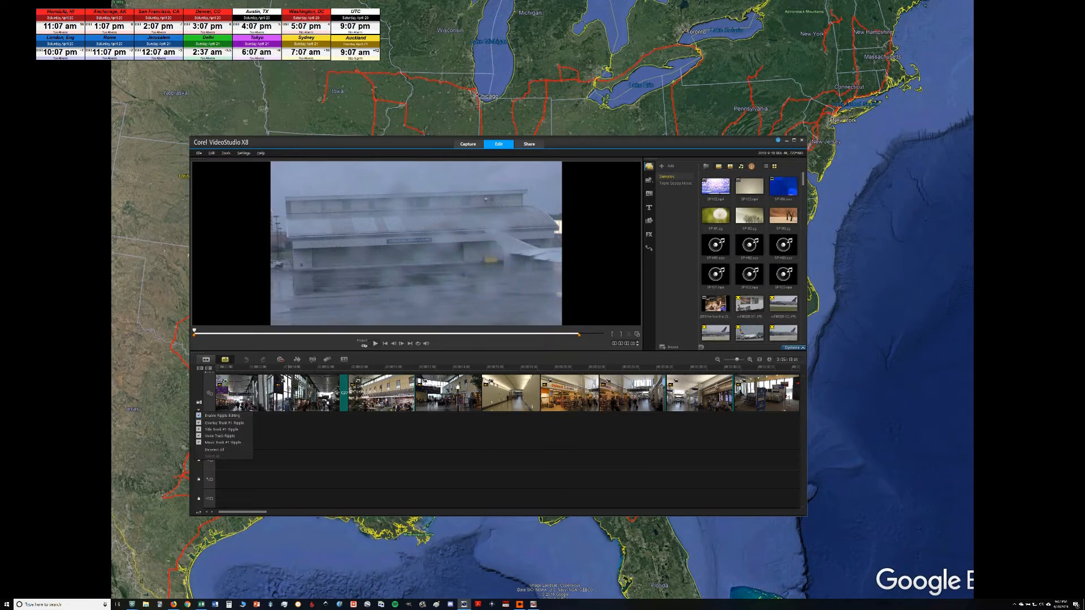
left_click(308, 394)
left_click(476, 390)
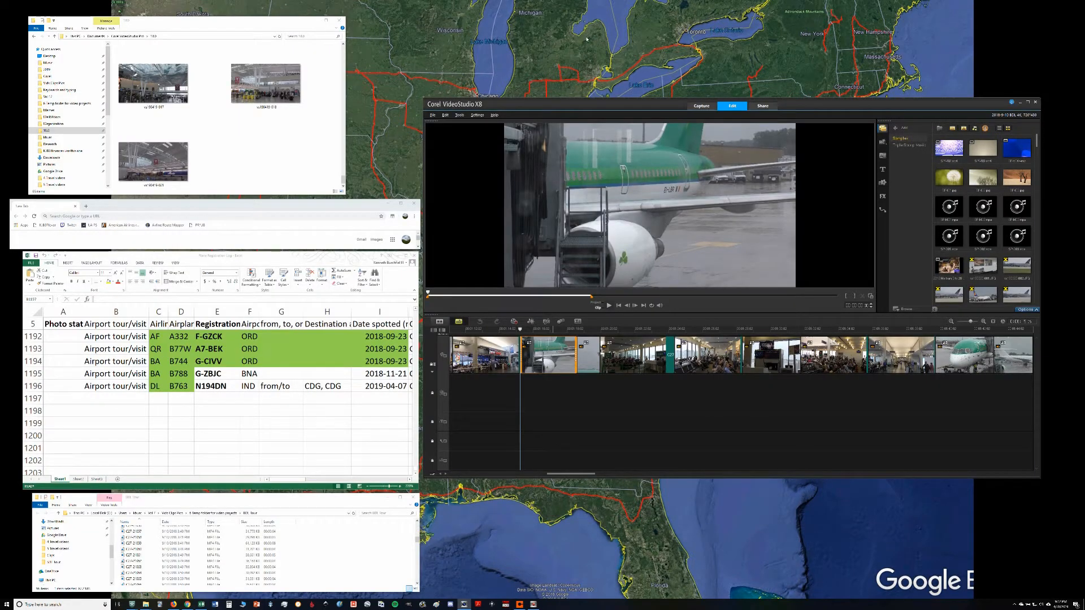
Step: Preview the Phillips Seafood restaurant clip and compare the two Aer Lingus clips showing the aircraft's tail section and nose
left_click(470, 347)
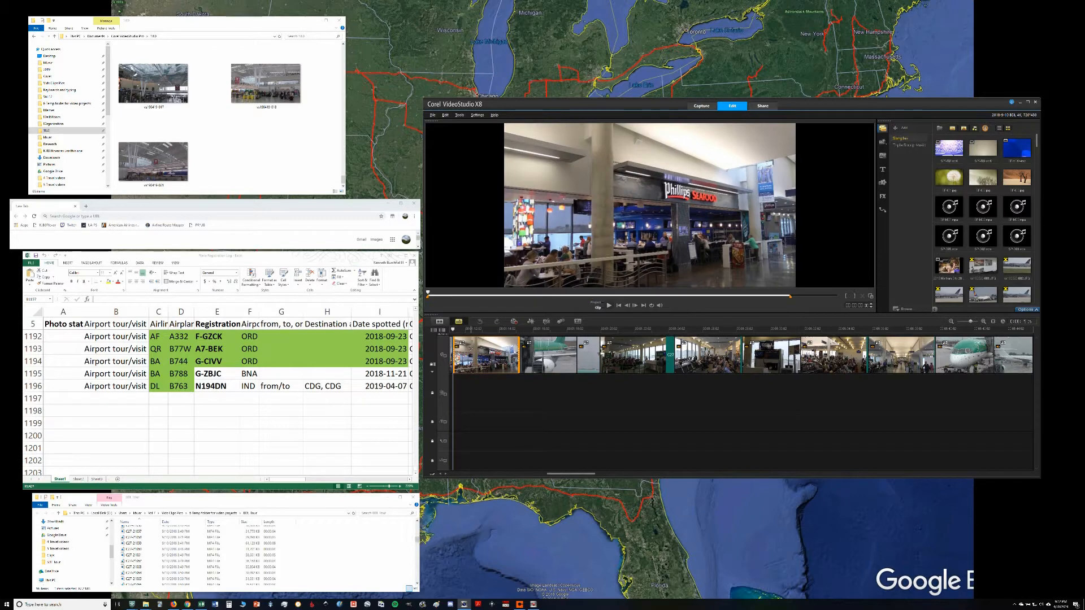
key("Right")
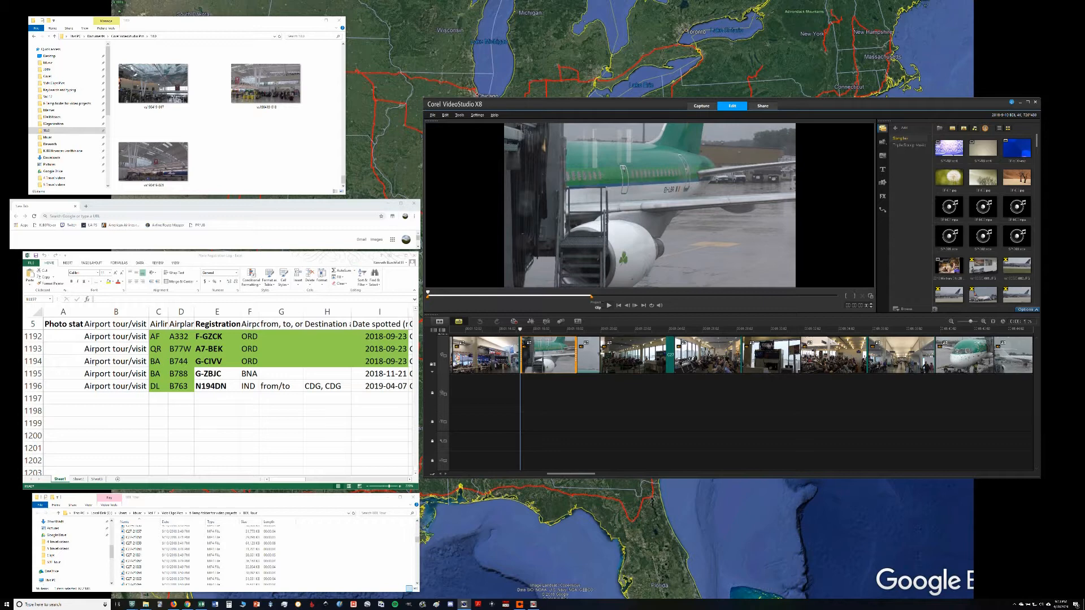
left_click(956, 351)
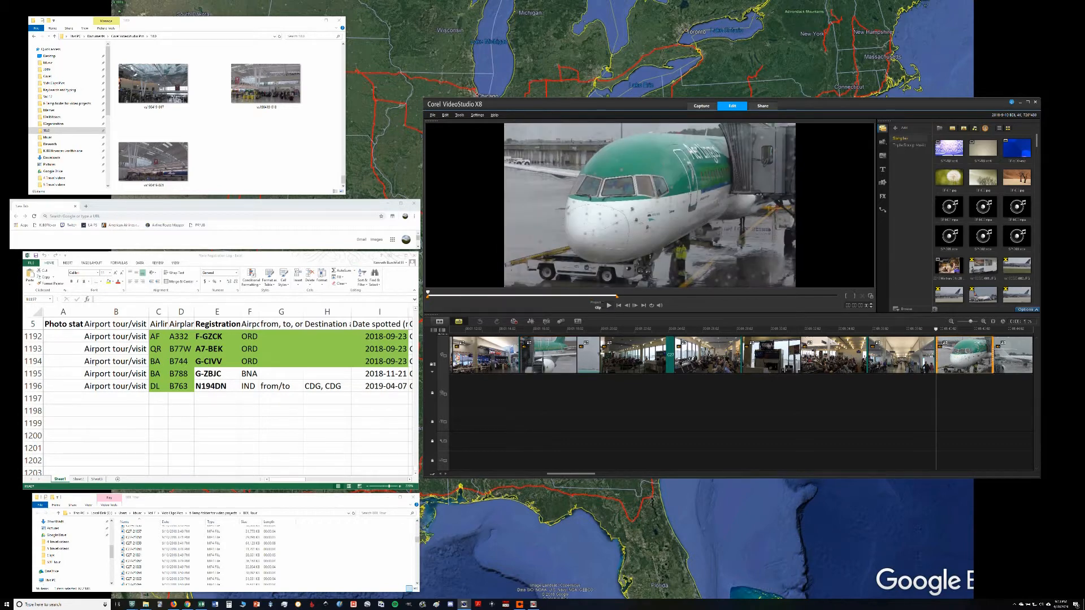
left_click(558, 354)
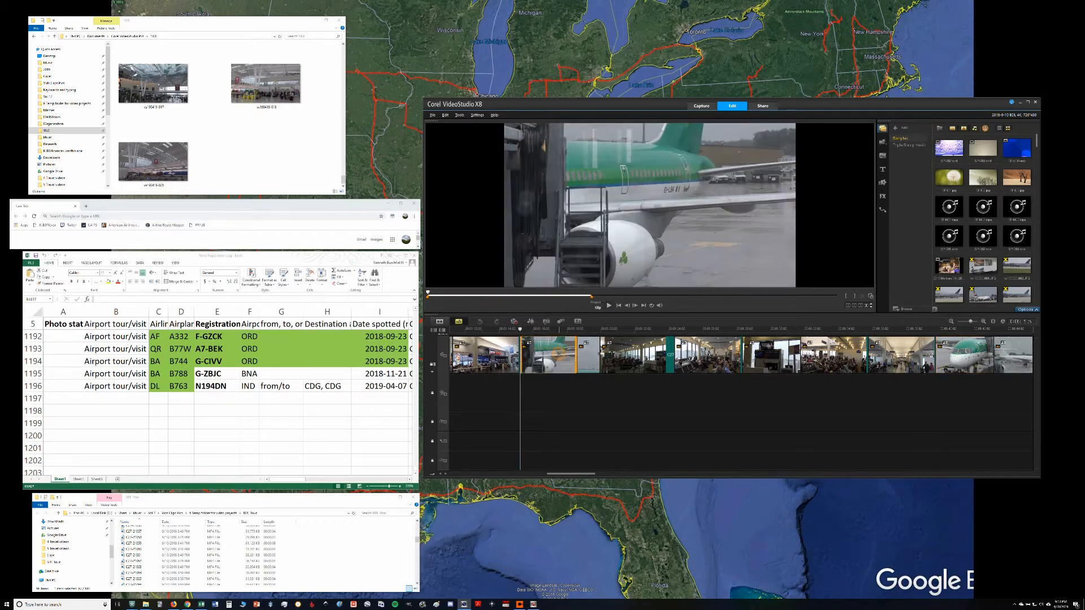
Step: Take a snapshot of the Aer Lingus nose clip and select the saved image in the snapshot folder
left_click(955, 361)
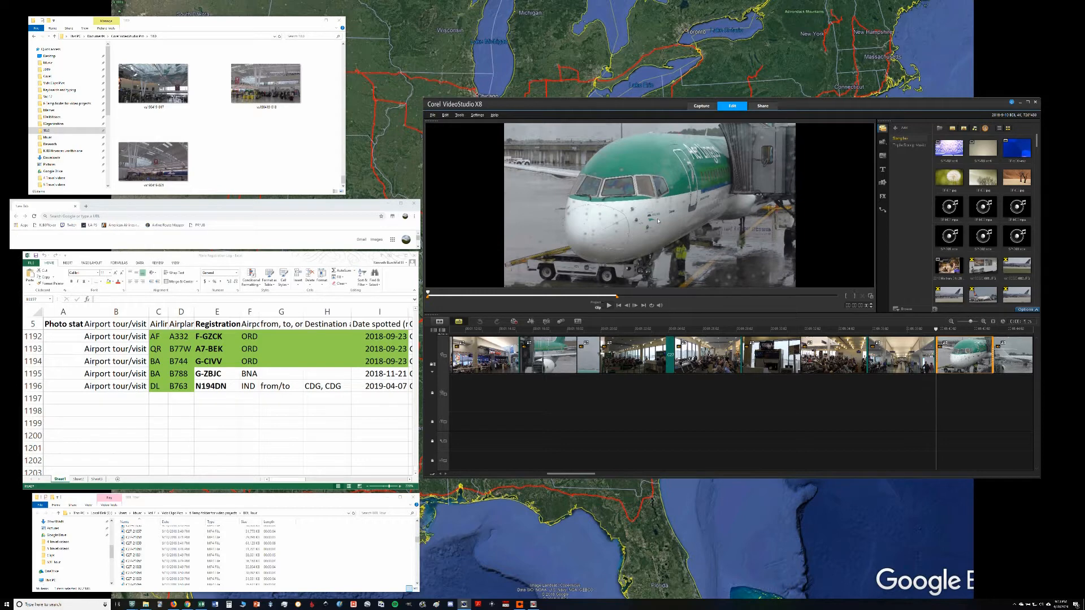
left_click(446, 115)
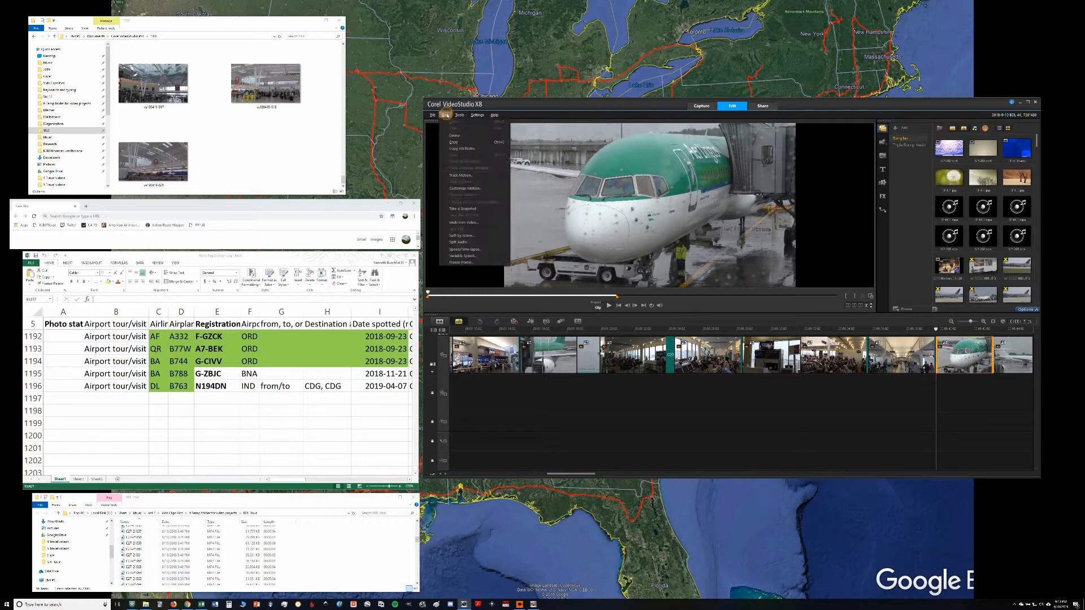
left_click(478, 211)
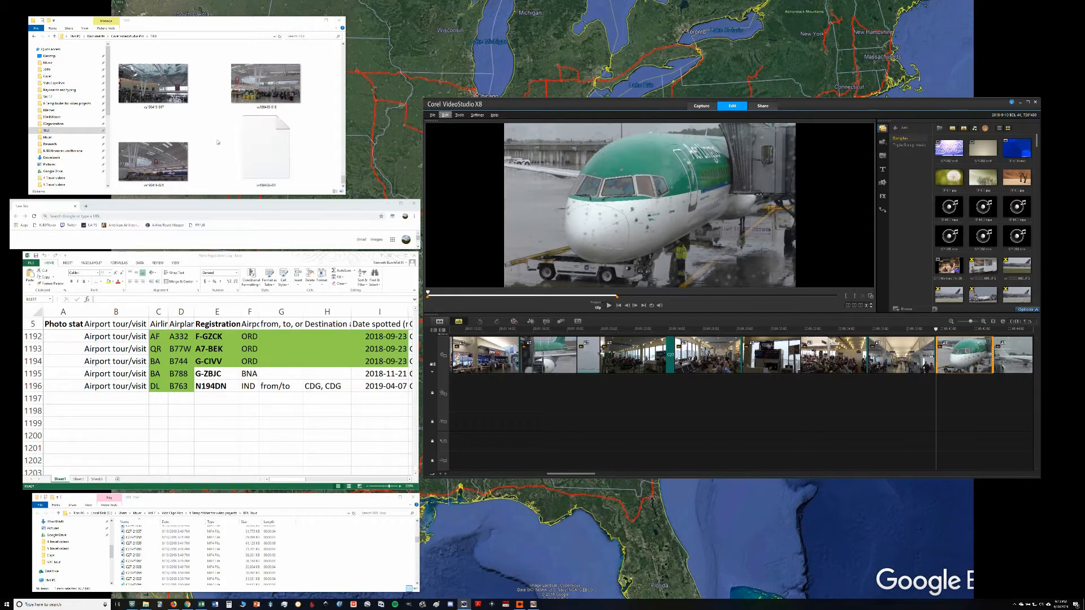
left_click(278, 160)
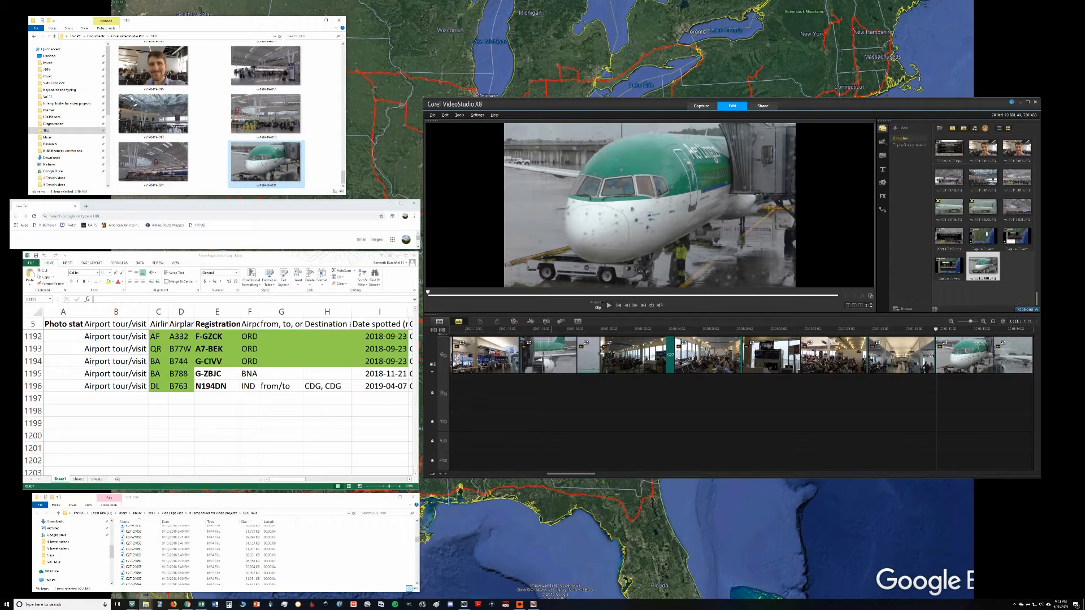
Step: Scrub the Aer Lingus tail clip to the aircraft's registration and select cell B1197 in the Excel plane registration log
left_click(551, 362)
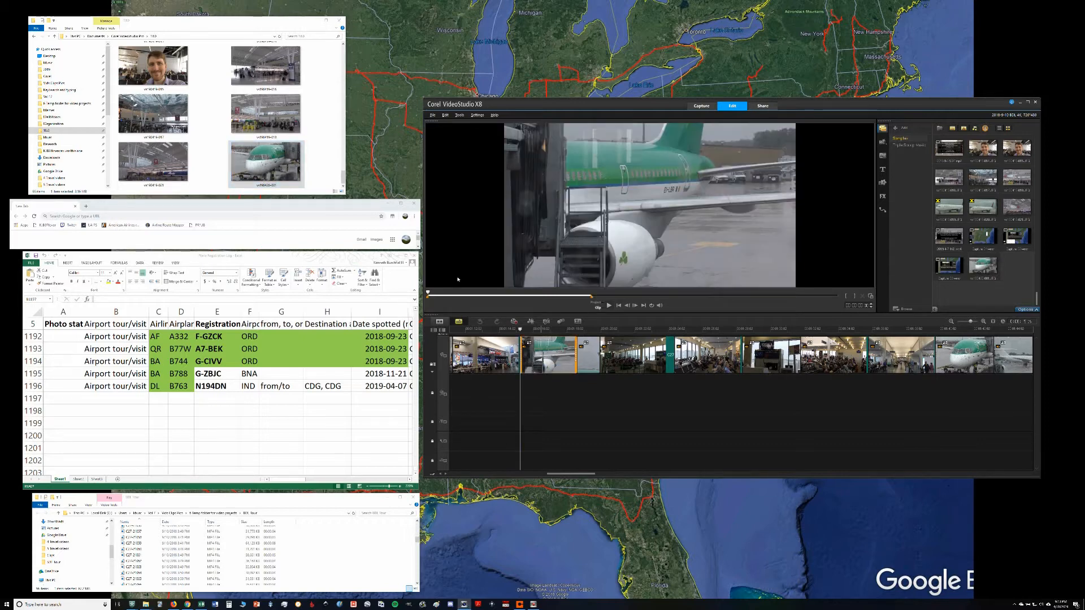
left_click_drag(428, 292, 694, 312)
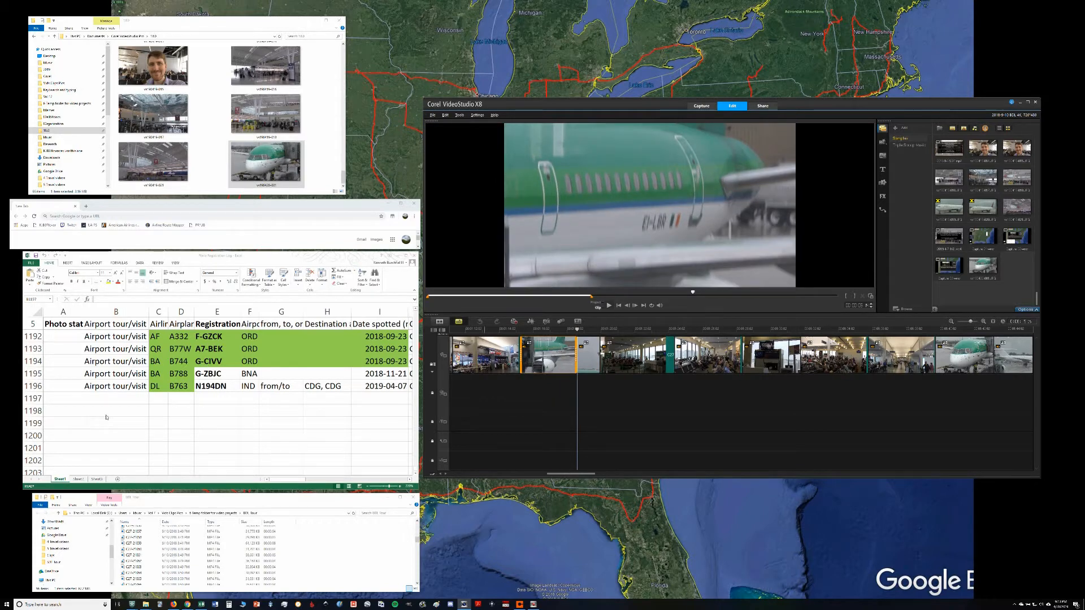
left_click(117, 398)
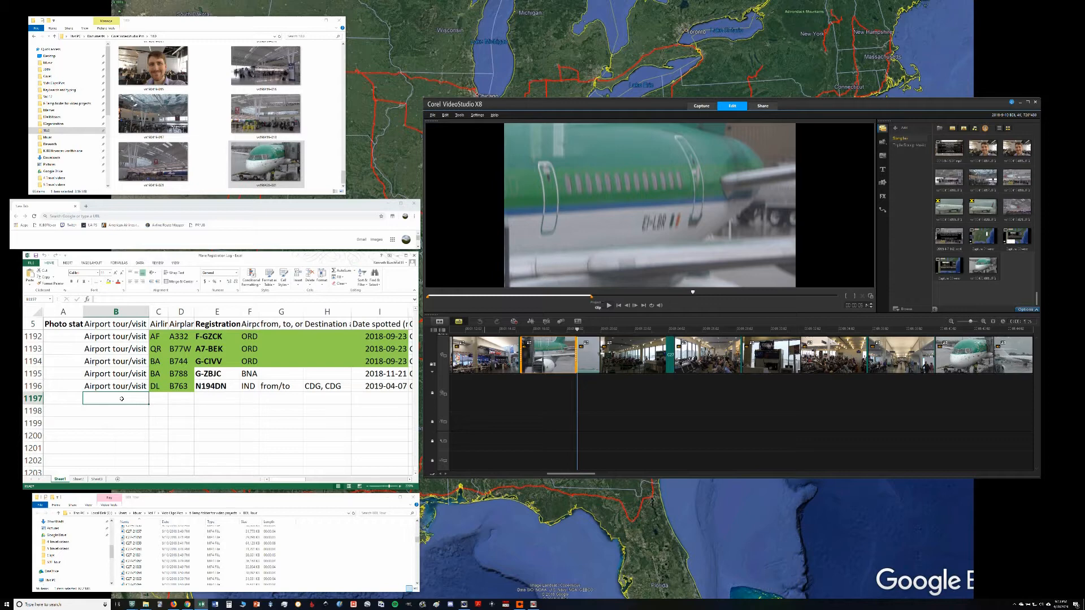
Step: Look through the earlier entries of the plane registration log from its first rows and return to the last row
left_click_drag(416, 472, 416, 311)
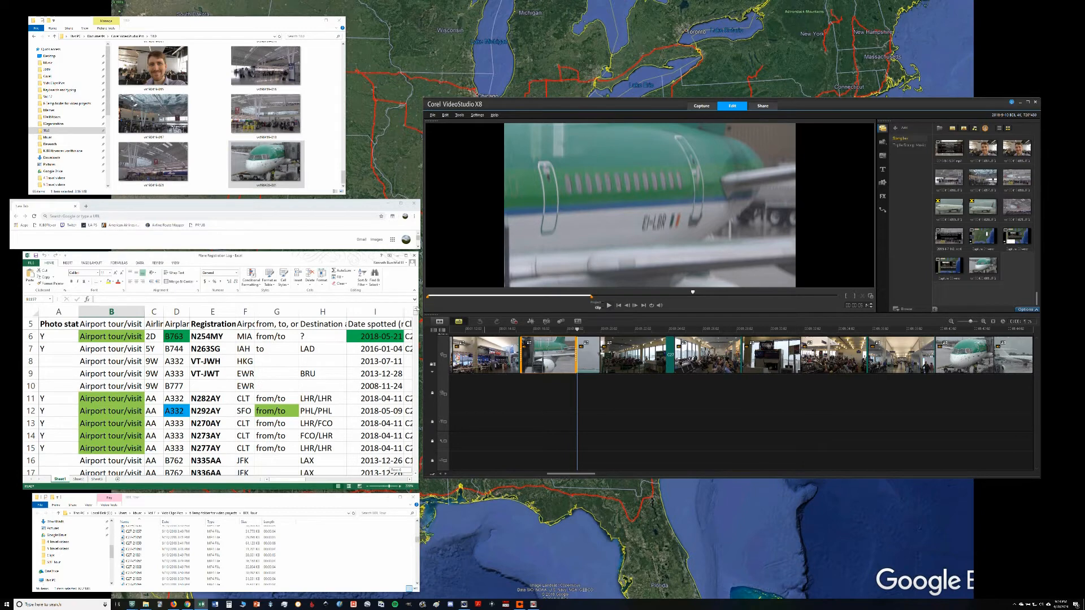
left_click_drag(418, 316, 417, 312)
left_click_drag(417, 317, 416, 327)
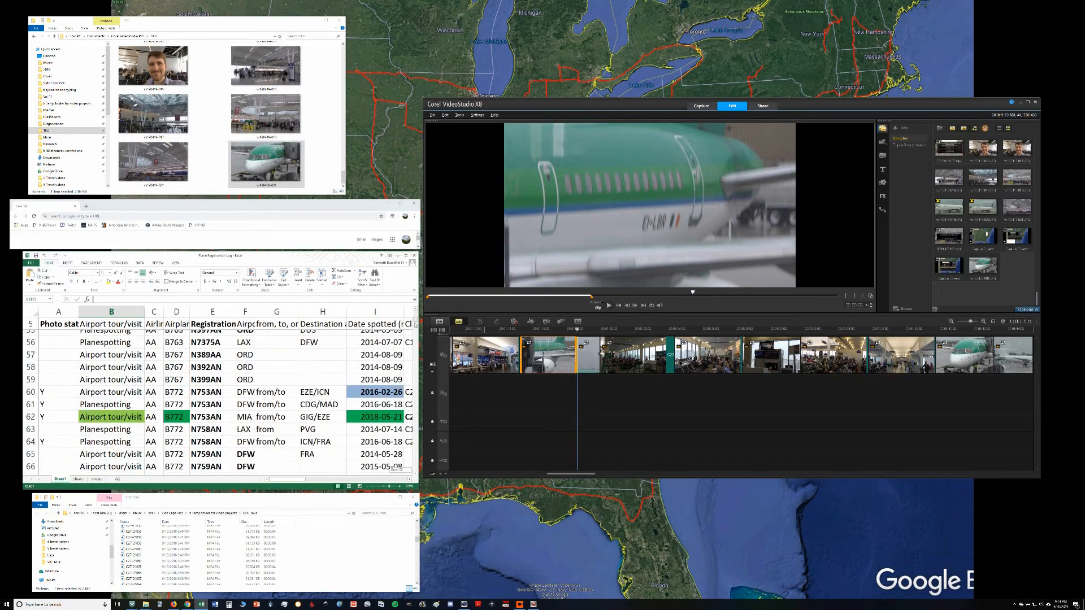
left_click_drag(416, 333, 418, 474)
scroll(247, 420, "up", 1)
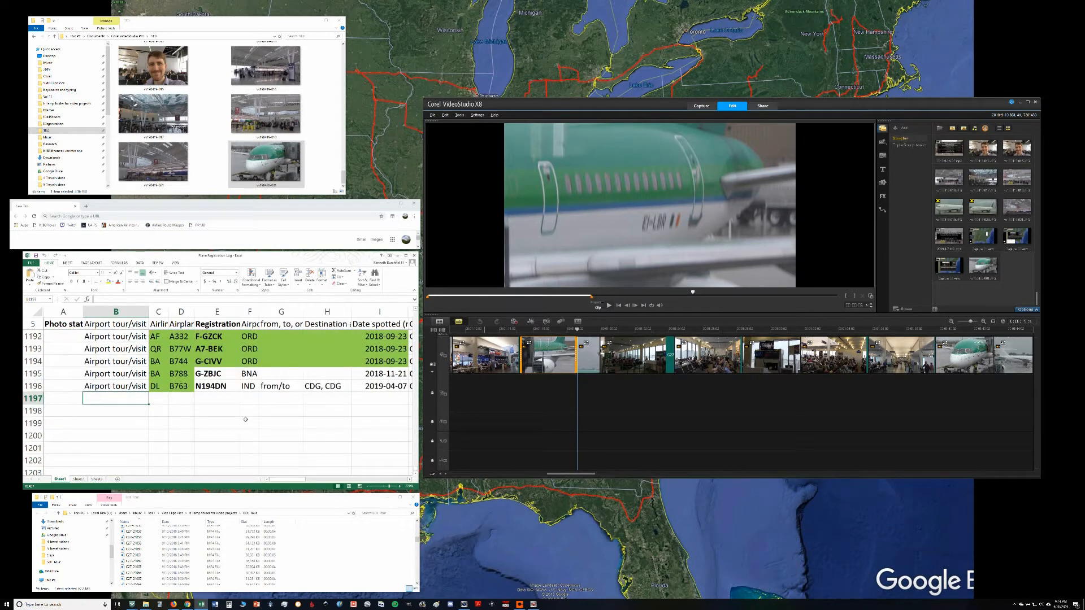
Step: Copy the "Airport tour/visit" entry from row 1196 into row 1197 and enter AE as the airline
key("Up")
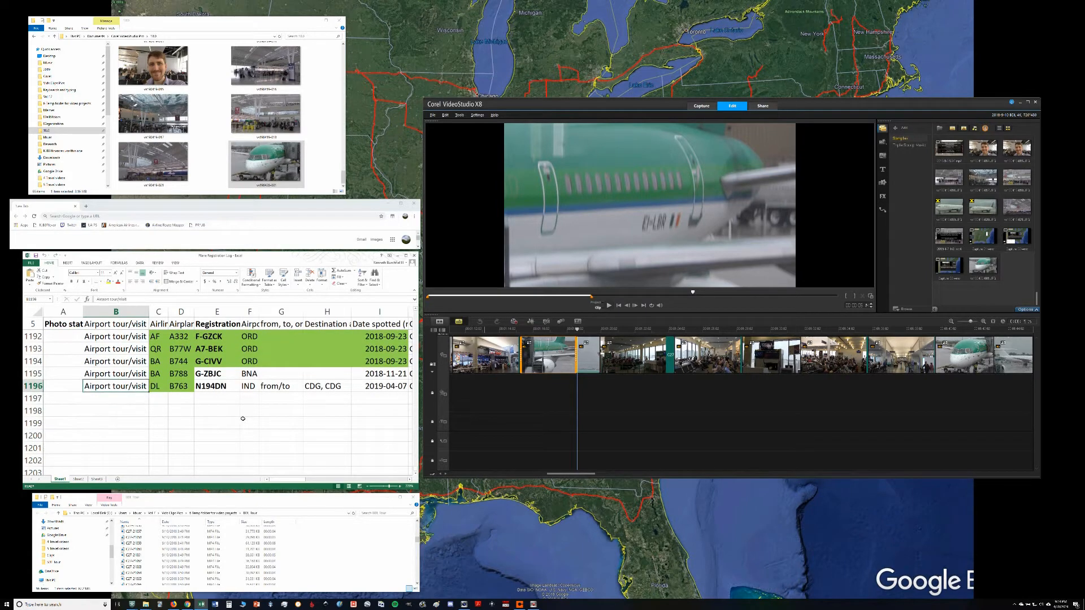
key("ctrl+c")
key("Down")
key("ctrl+v")
key("Right")
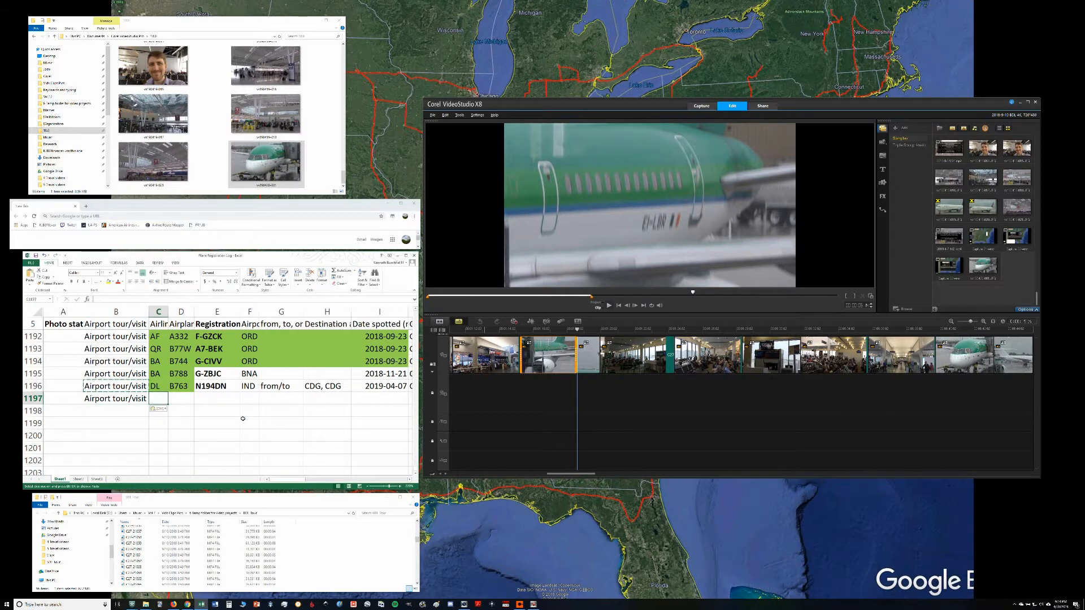
type("AE")
key("Right")
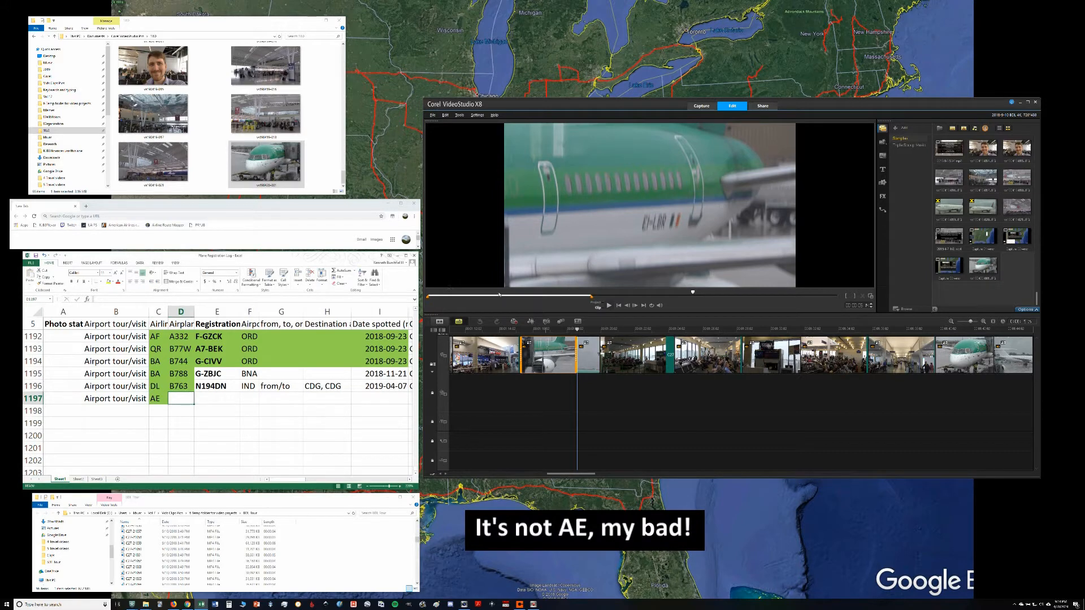
Step: Scrub the tail clip back to a sharper view of the registration and enter EI-LBR as the registration in row 1197
left_click(693, 294)
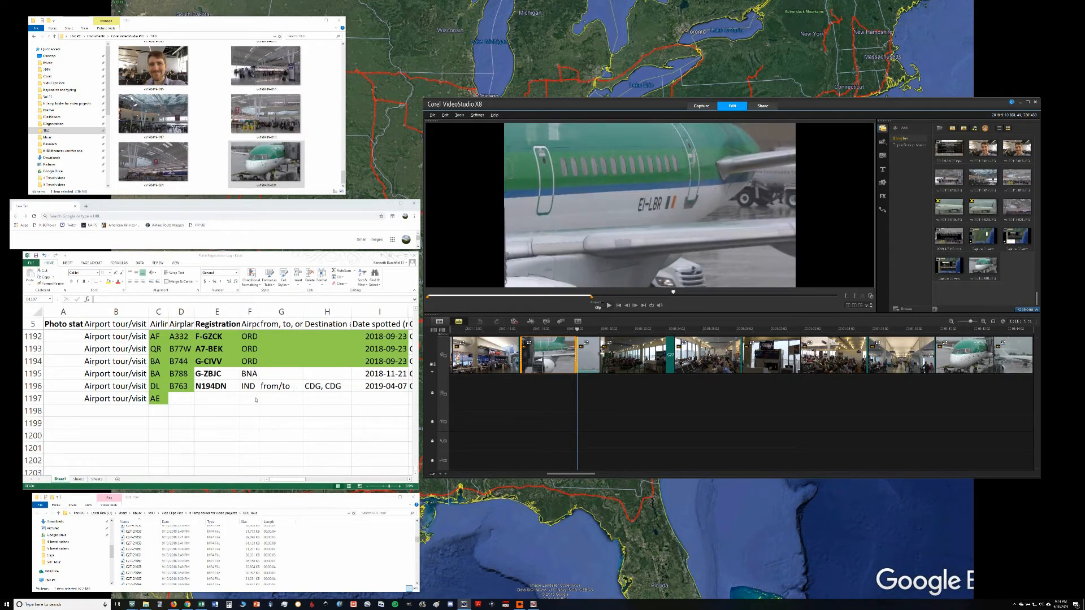
left_click(221, 401)
type("EI-LBR")
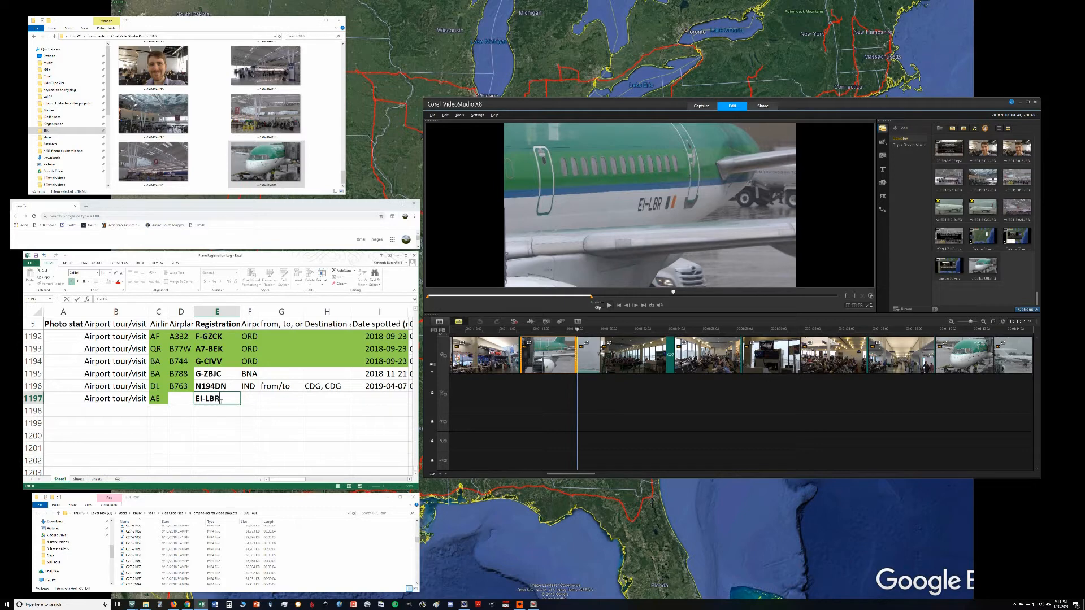
key("Tab")
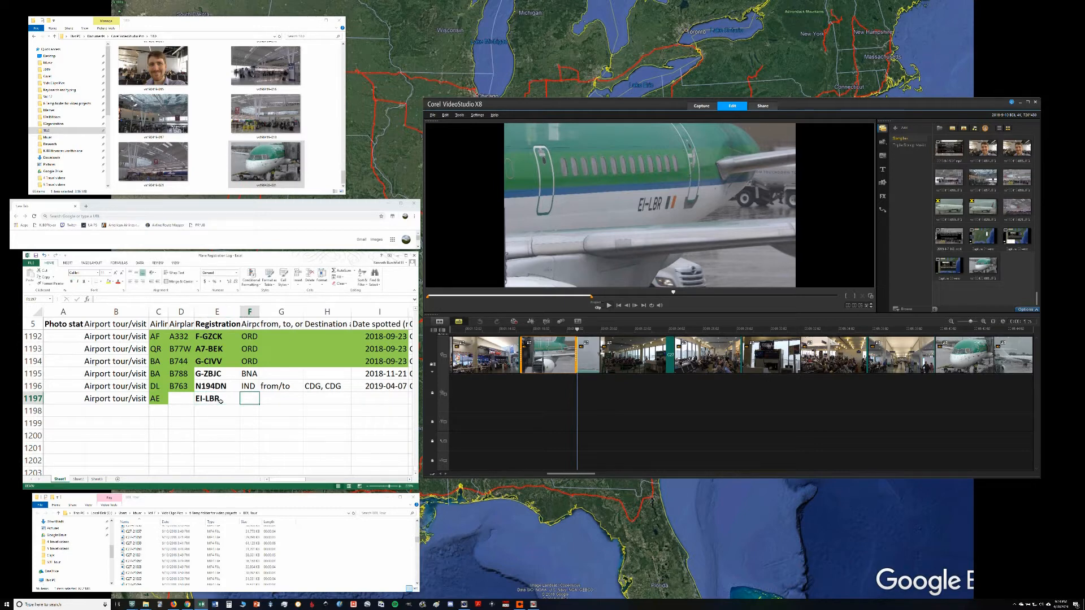
Step: Enter BDL as the airport and from/to as the flight direction in row 1197
type("BDL")
key("Tab")
type("from/to")
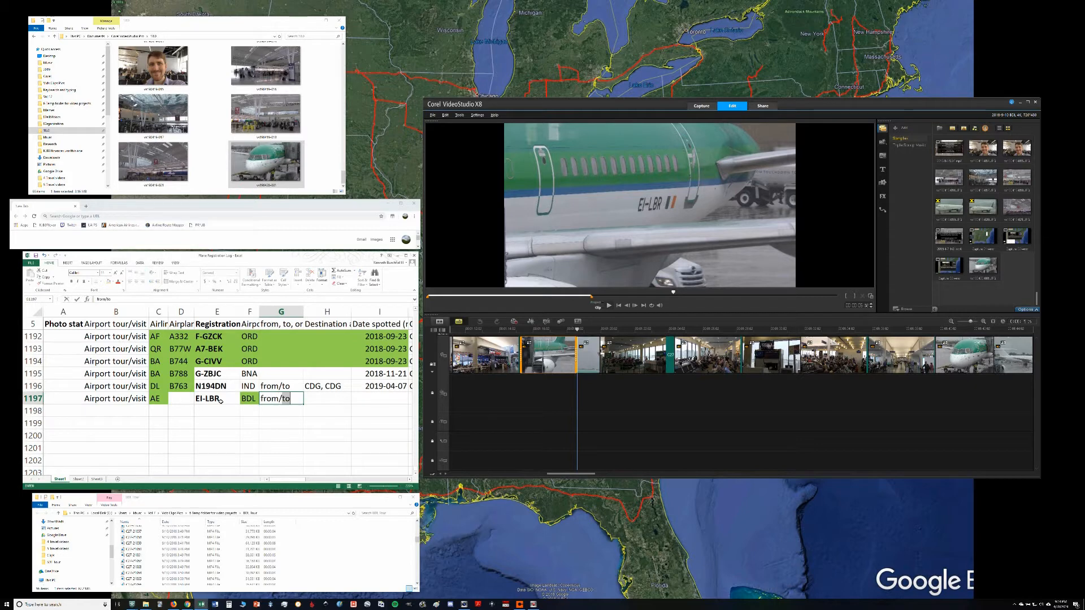
key("Tab")
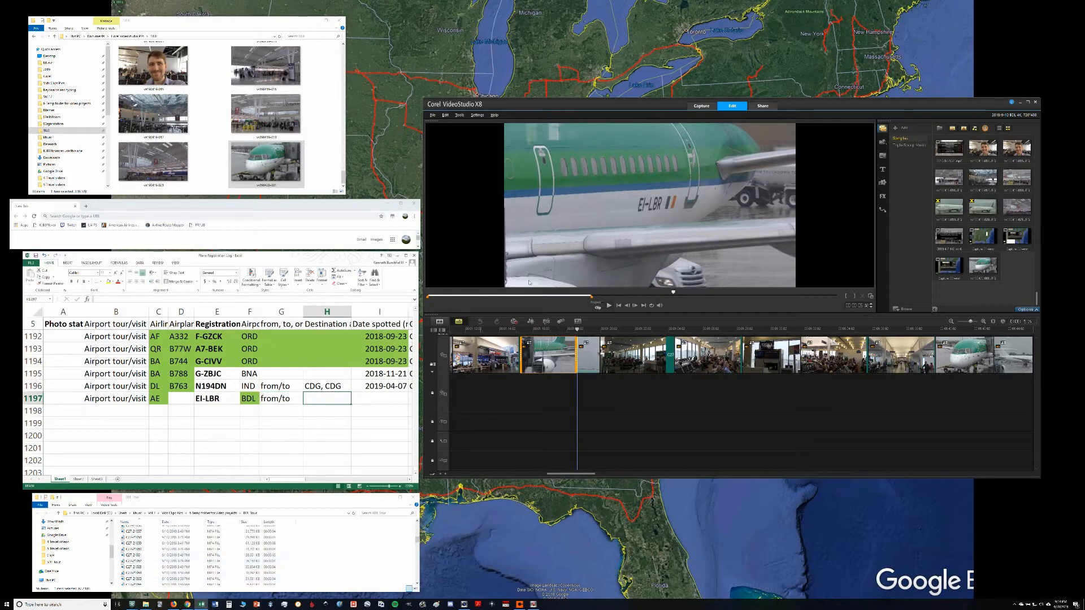
left_click(338, 311)
right_click(337, 312)
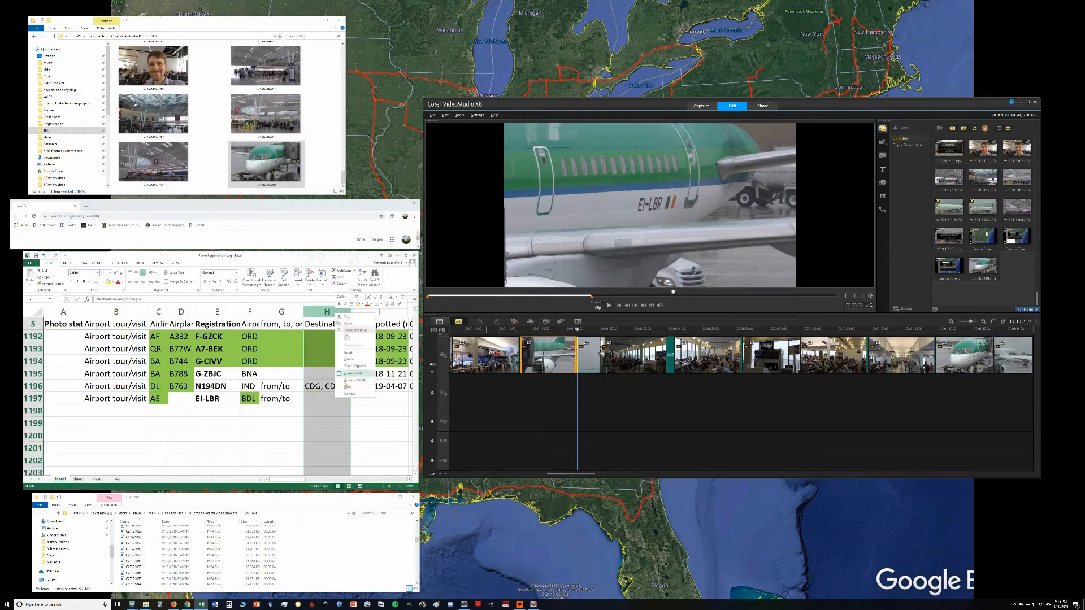
left_click(350, 354)
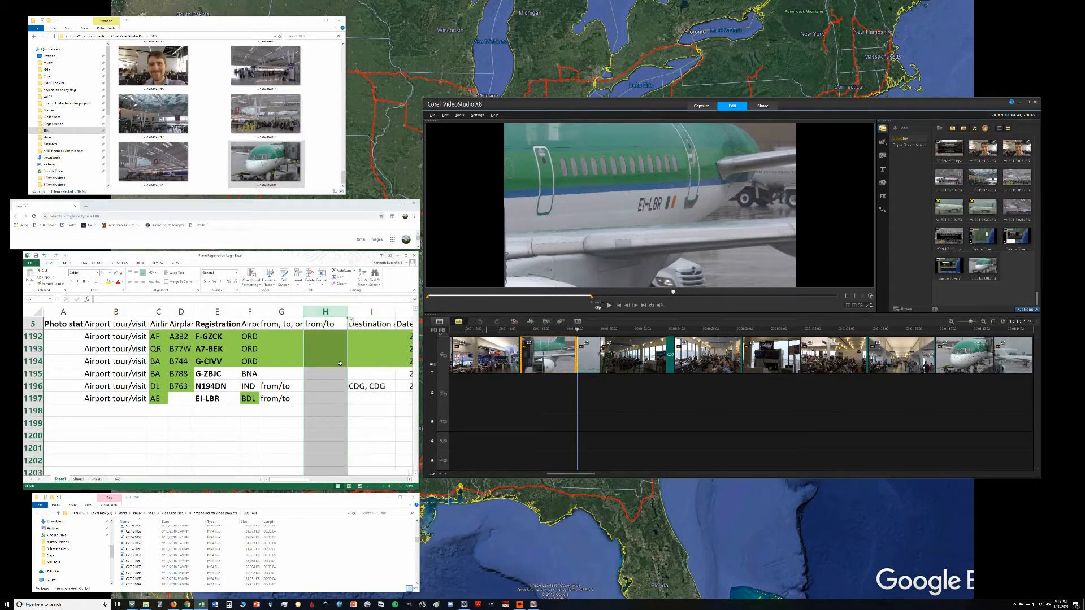
key("ctrl+z")
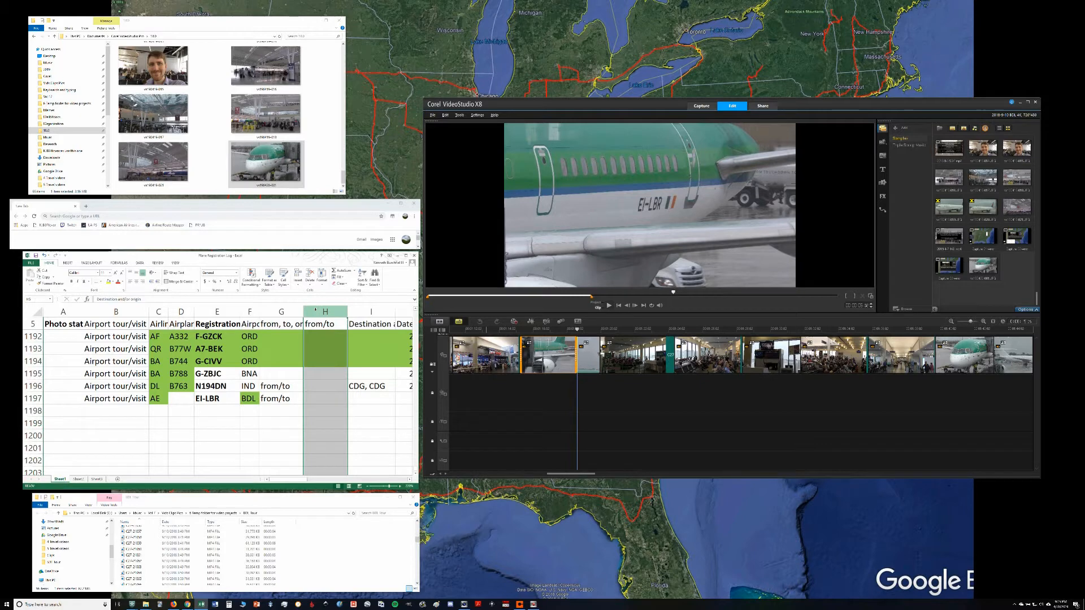
Step: Hide the Destination column H and select the date spotted cell in row 1197
right_click(316, 309)
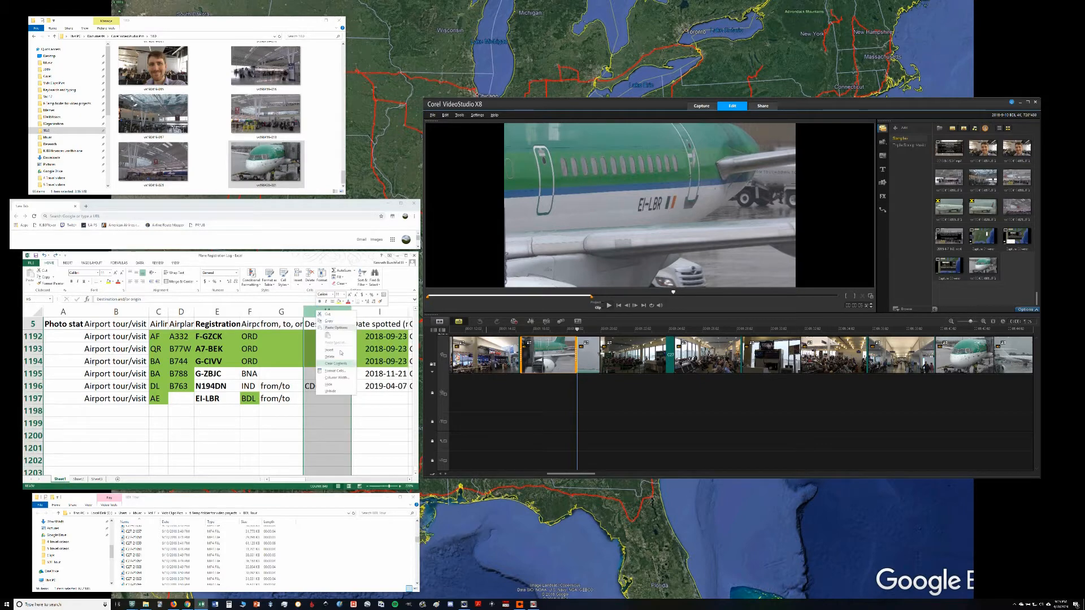
left_click(342, 385)
left_click(343, 399)
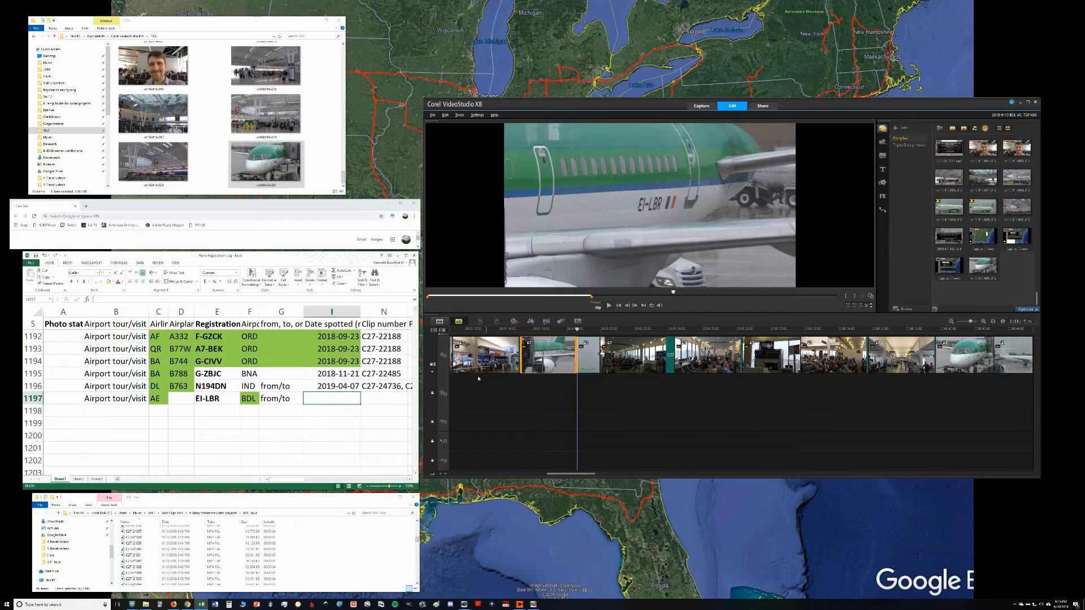
Step: Check the clip's file date in the BDL tour footage folder and enter 2019-09-10 as the date spotted in row 1197
right_click(537, 354)
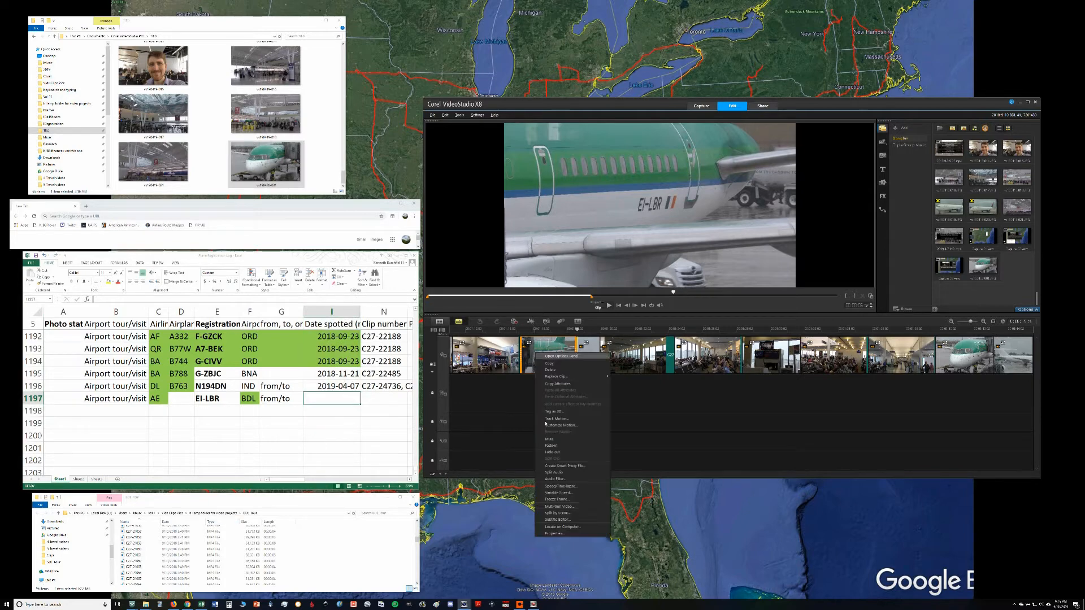
left_click(135, 582)
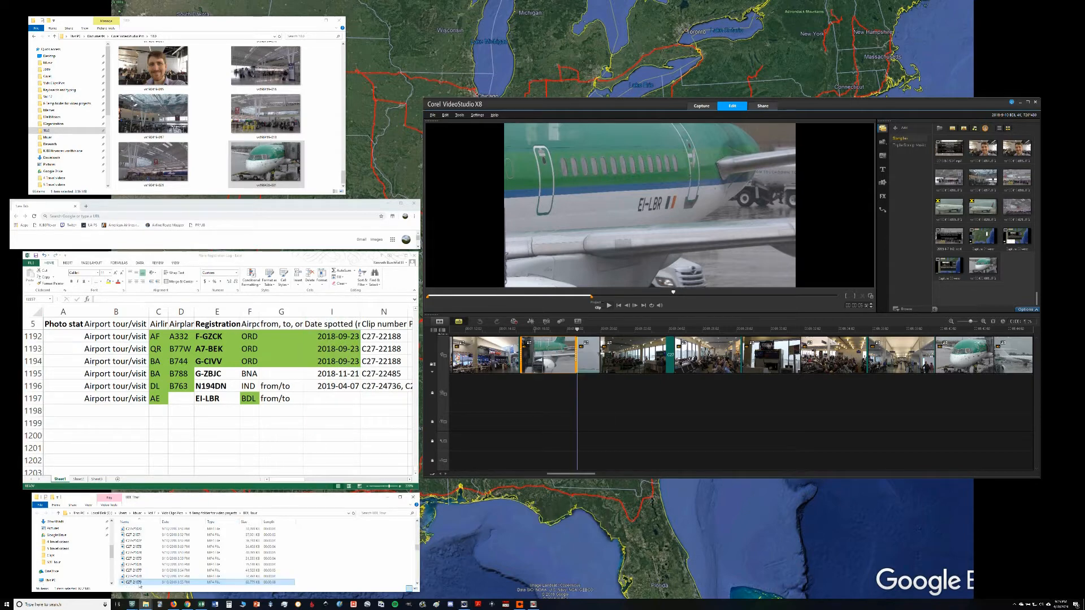
left_click(329, 396)
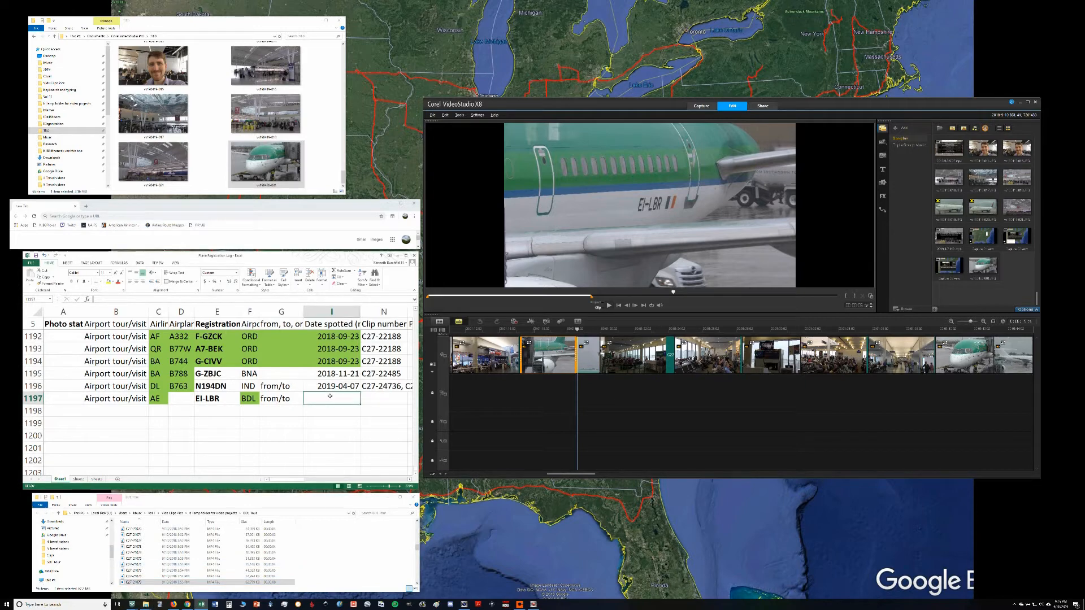
type("2019-09-10")
key("Tab")
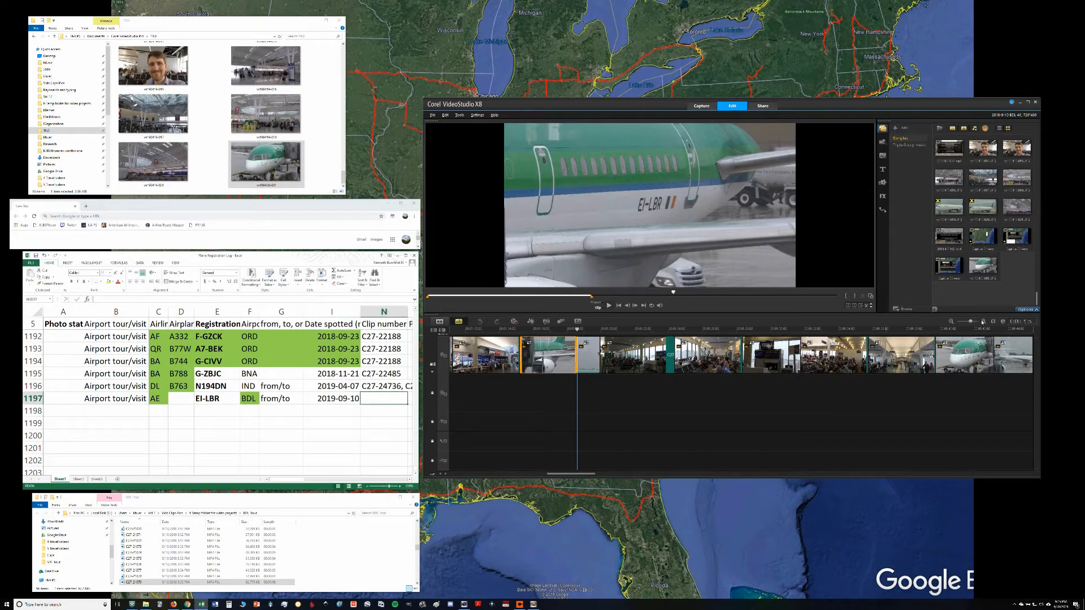
Step: Find the Aer Lingus nose clip's file number in the timeline and enter C27-21085 as the clip number in row 1197
left_click(983, 322)
left_click(983, 322)
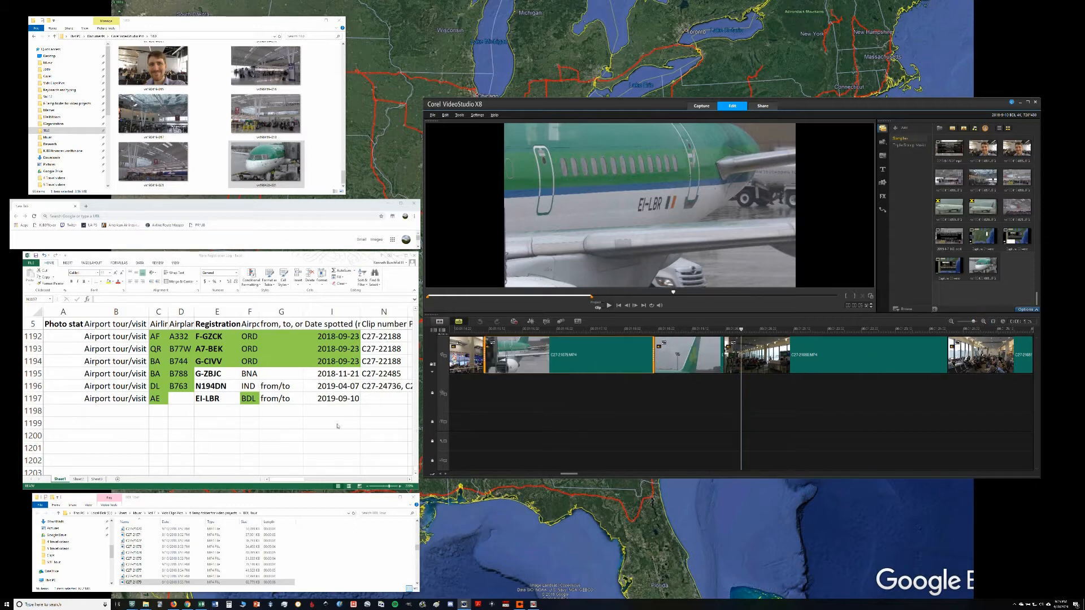
left_click(373, 399)
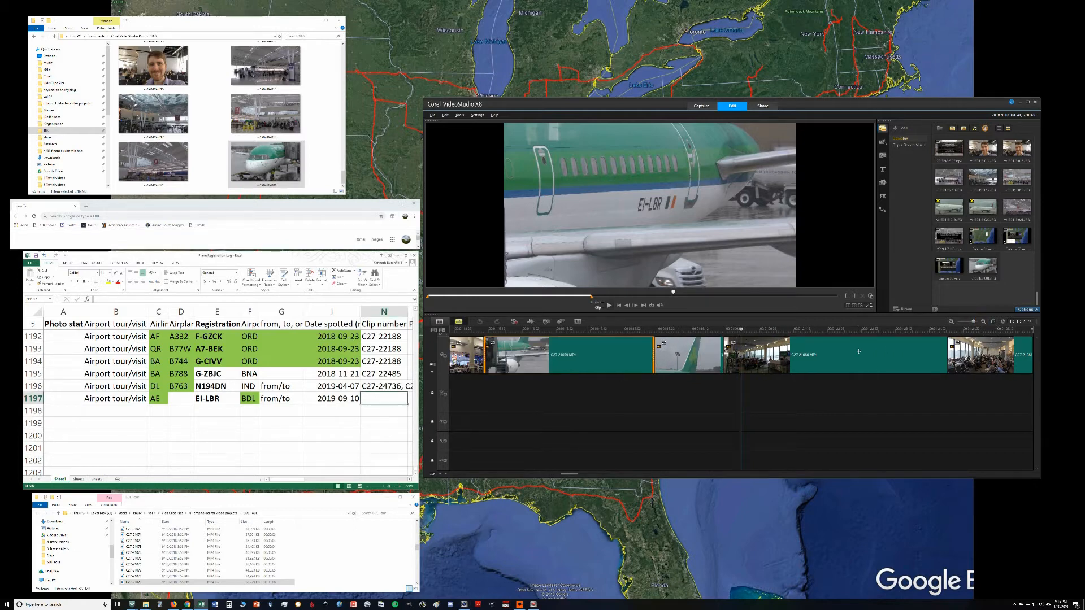
left_click(875, 346)
key("Right")
key("Right")
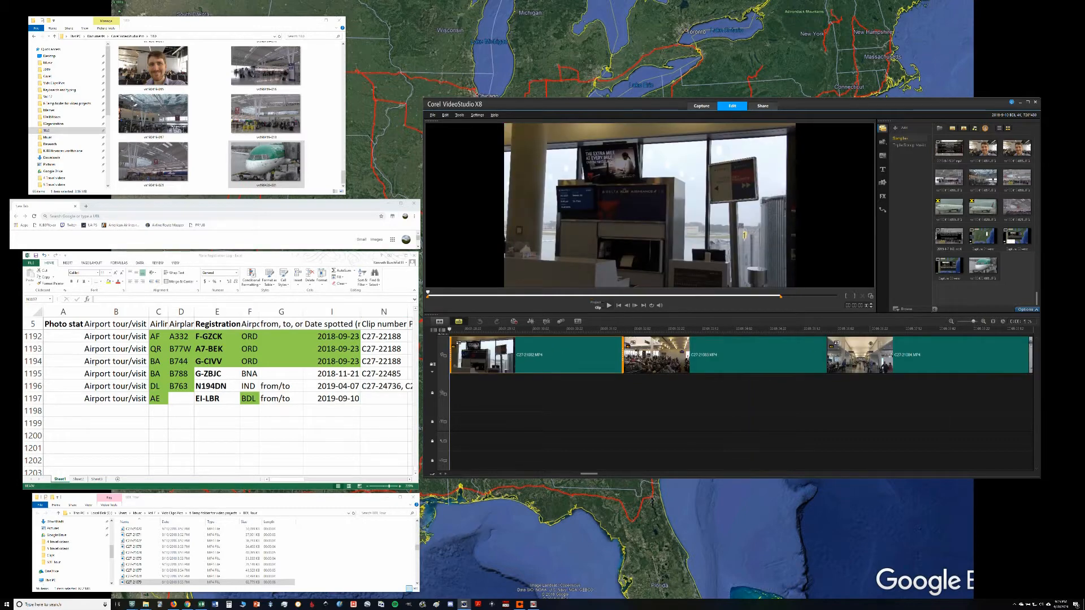
key("Right")
key("Right")
key("Right")
key("Right")
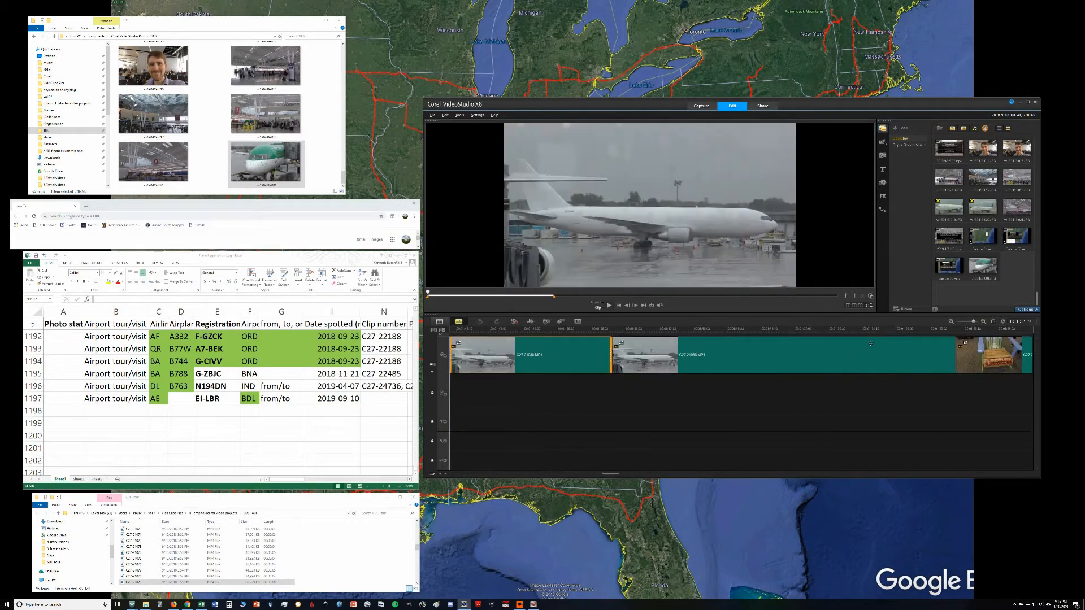
left_click(418, 401)
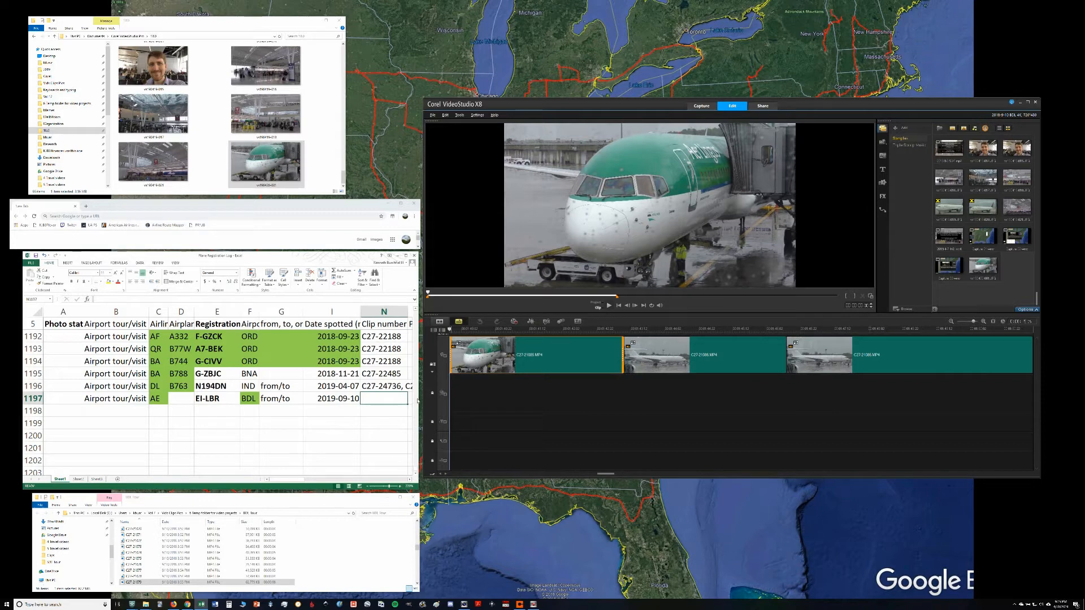
type("C27-21085")
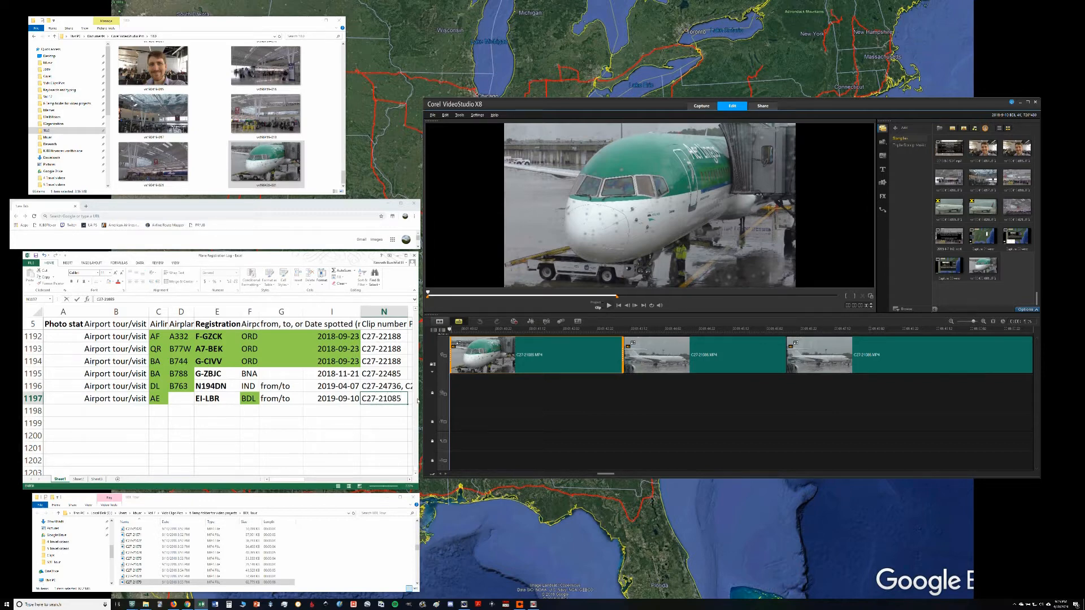
key("Return")
key("Up")
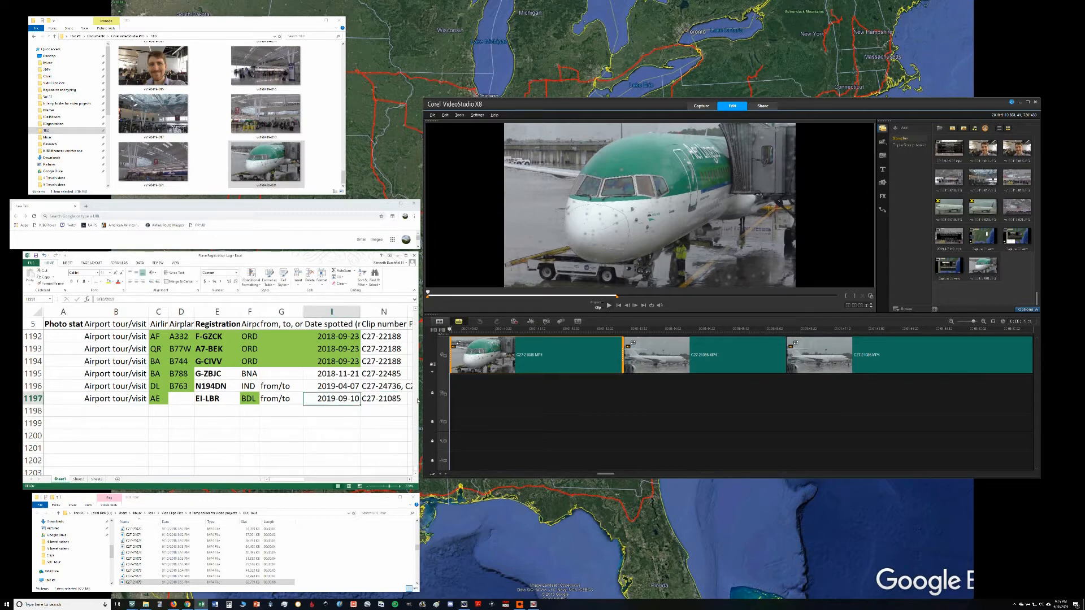
key("Right")
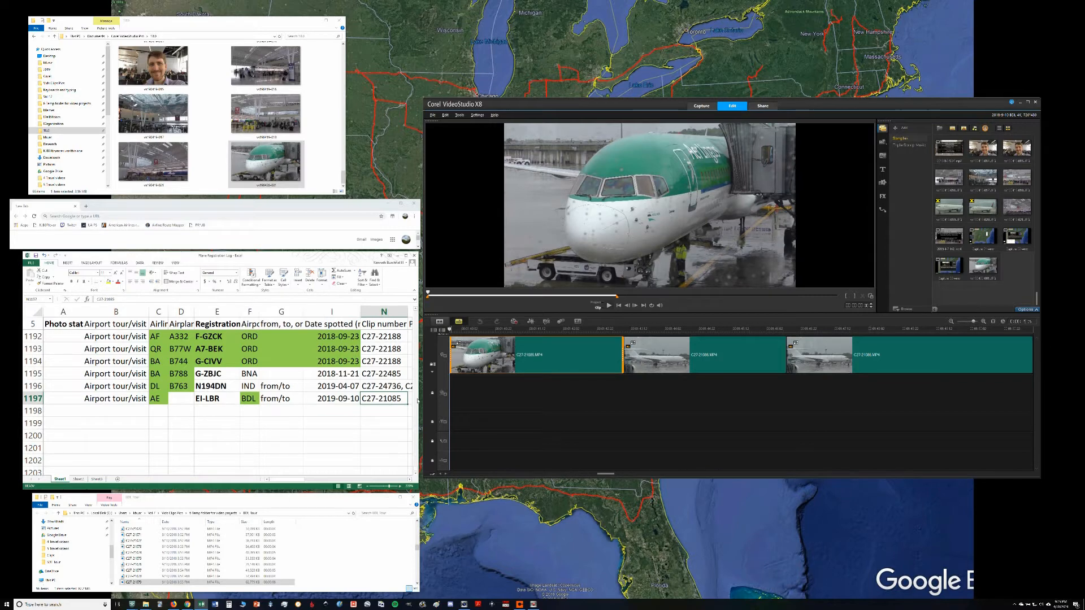
Step: Hide the airplane type column D and the from/to column G in the registration spreadsheet
key("Left")
key("Left")
key("Left")
key("Left")
key("Left")
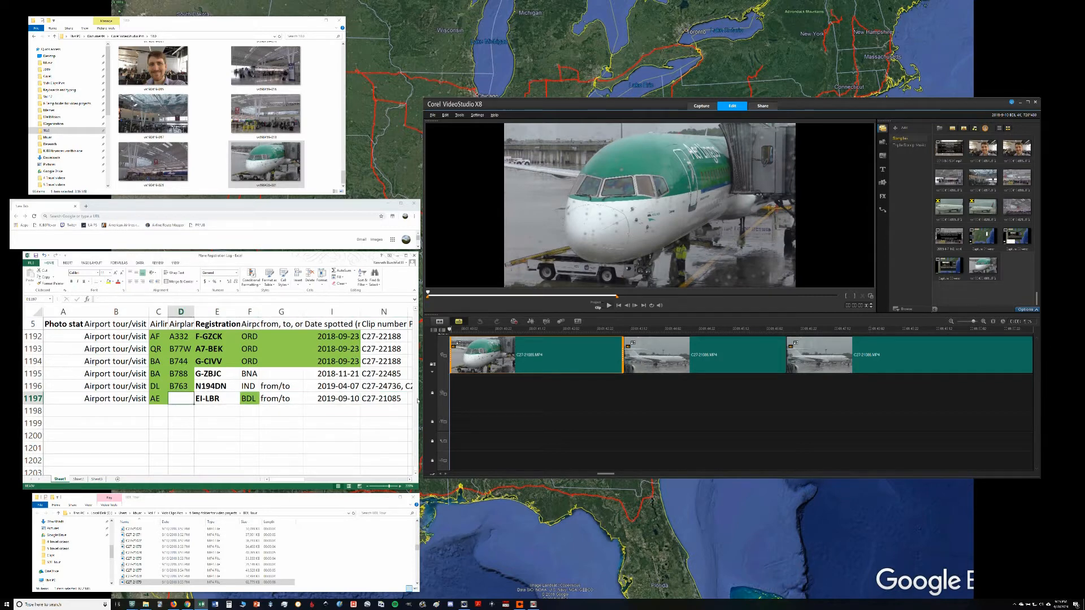
left_click(180, 311)
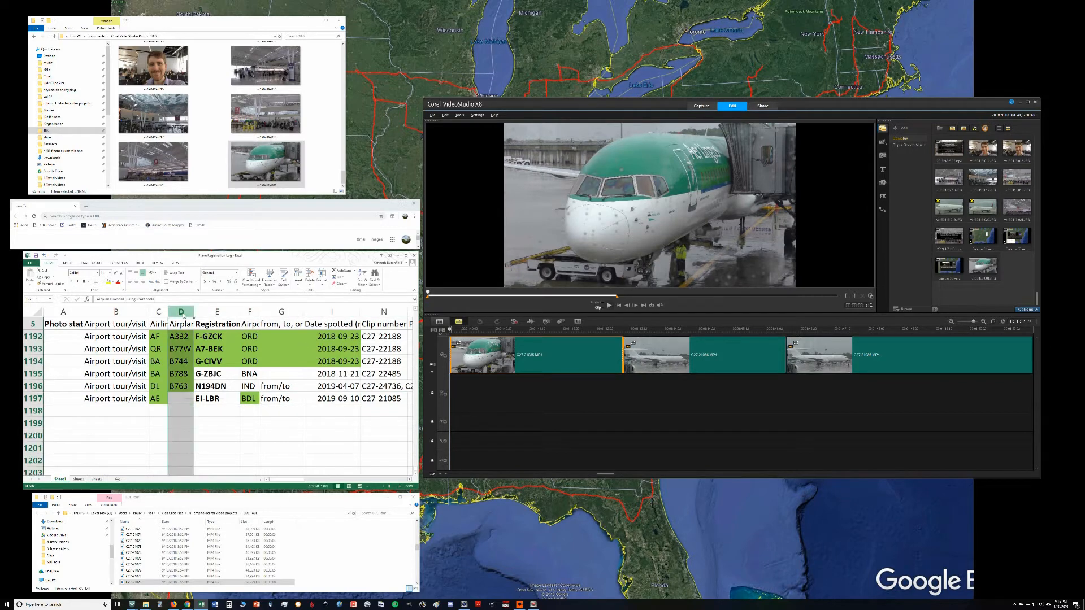
right_click(184, 312)
left_click(201, 389)
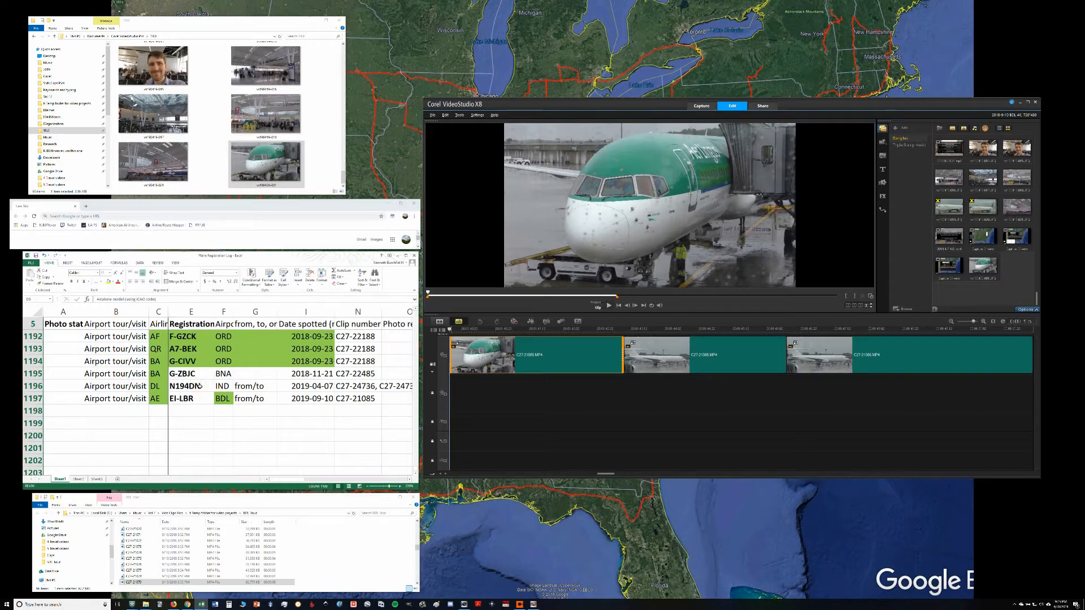
left_click(200, 395)
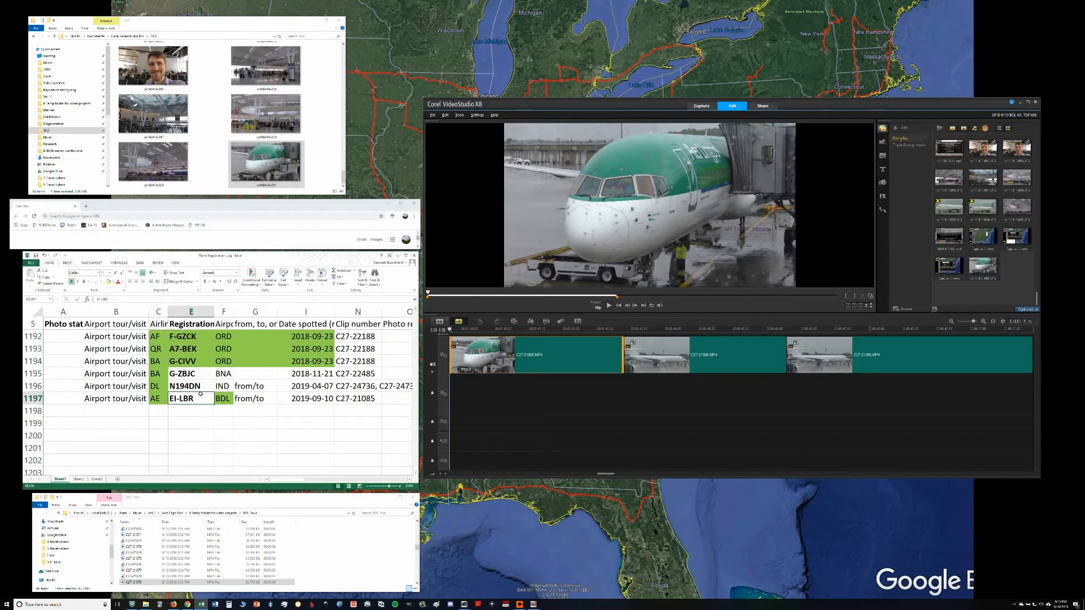
left_click(241, 313)
key("ctrl+0")
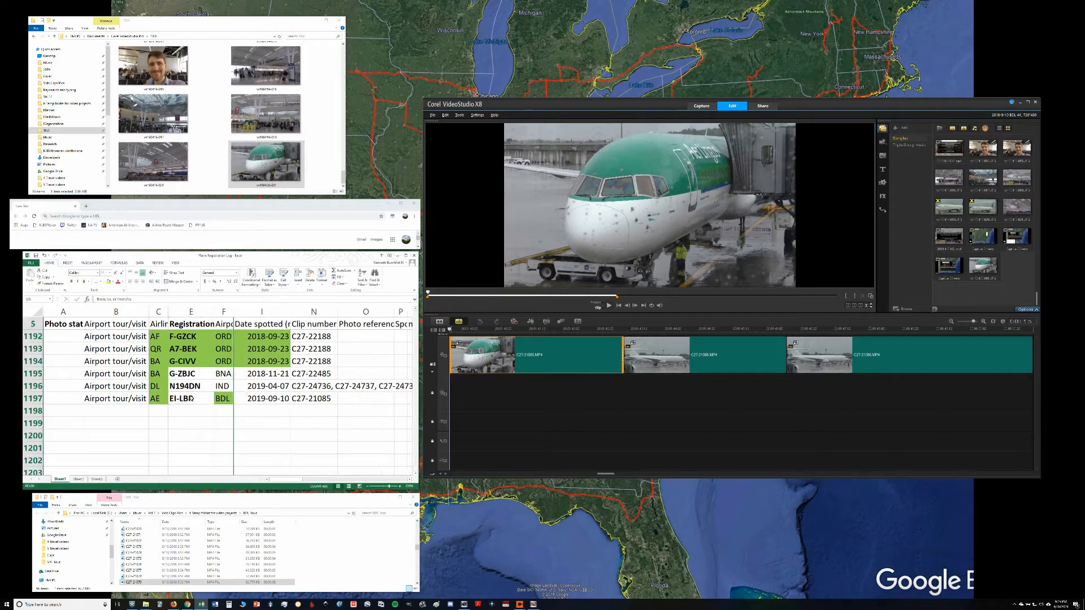
Step: Copy row 1197 from registration through clip number and paste it into Chrome's address bar to recopy it as plain text
left_click(191, 399)
key("shift+Right")
key("shift+Right")
key("shift+Right")
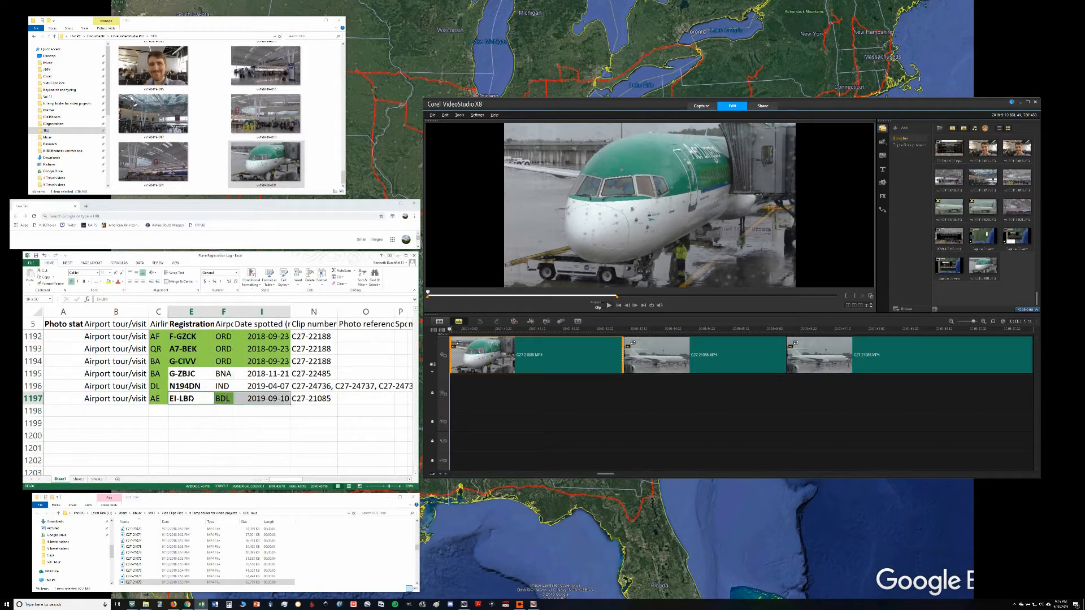
key("ctrl+c")
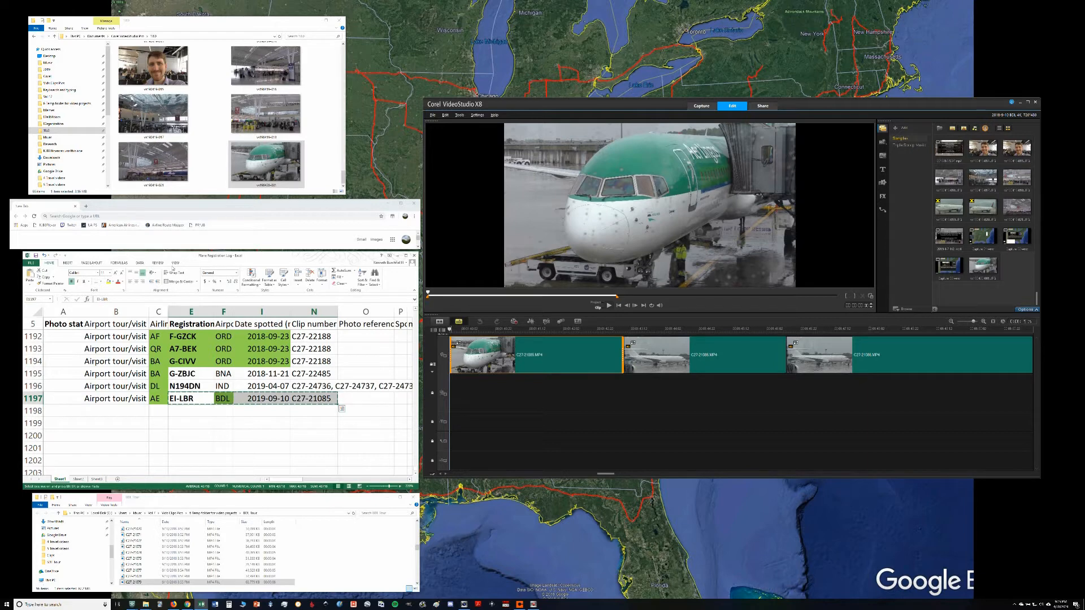
left_click(175, 218)
key("ctrl+v")
key("ctrl+a")
key("ctrl+c")
Step: Rename the Aer Lingus nose snapshot with the copied EI-LBR, BDL, 2019-09-10, C27-21085 text and view the photo full size
left_click(264, 189)
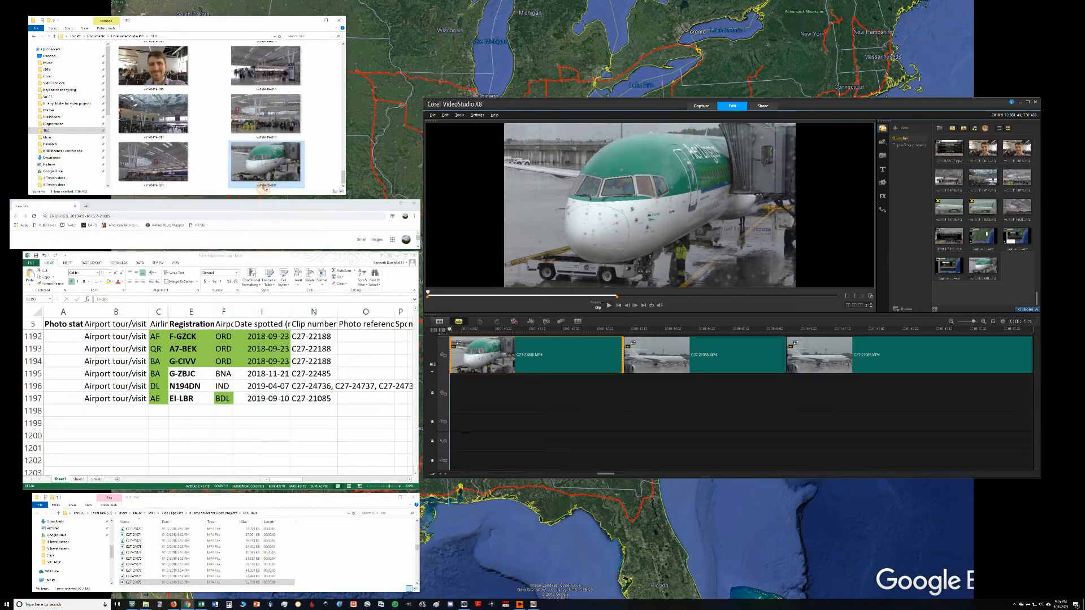
key("F2")
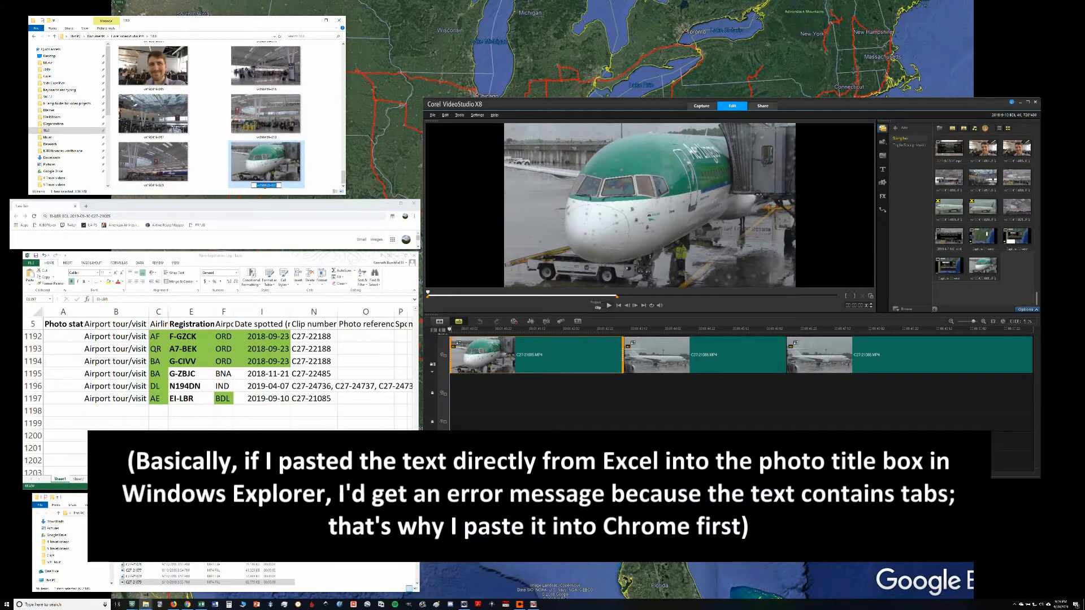
key("ctrl+v")
key("Return")
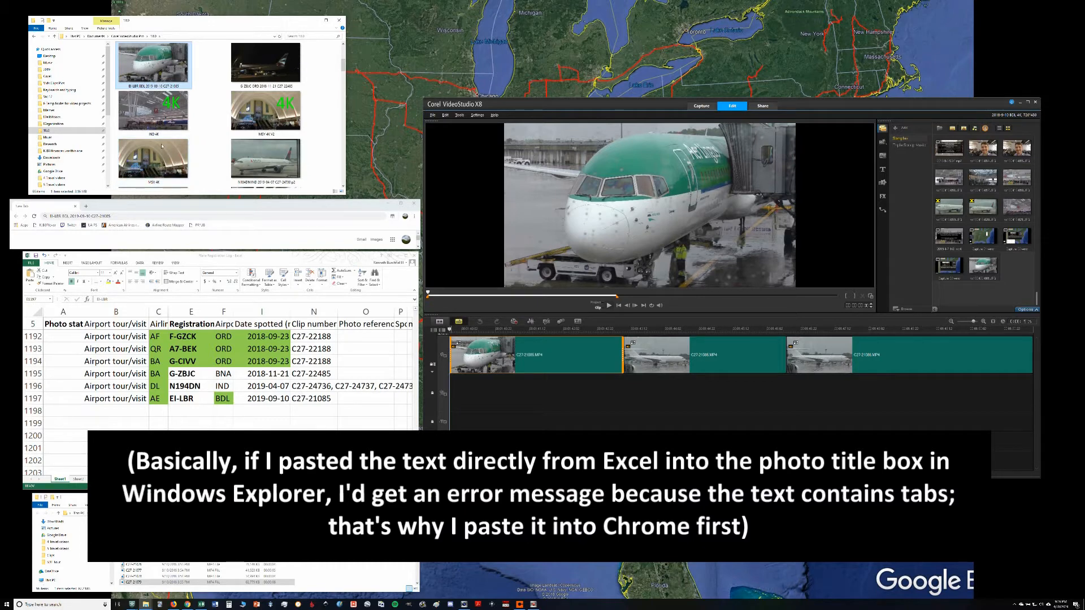
double_click(150, 64)
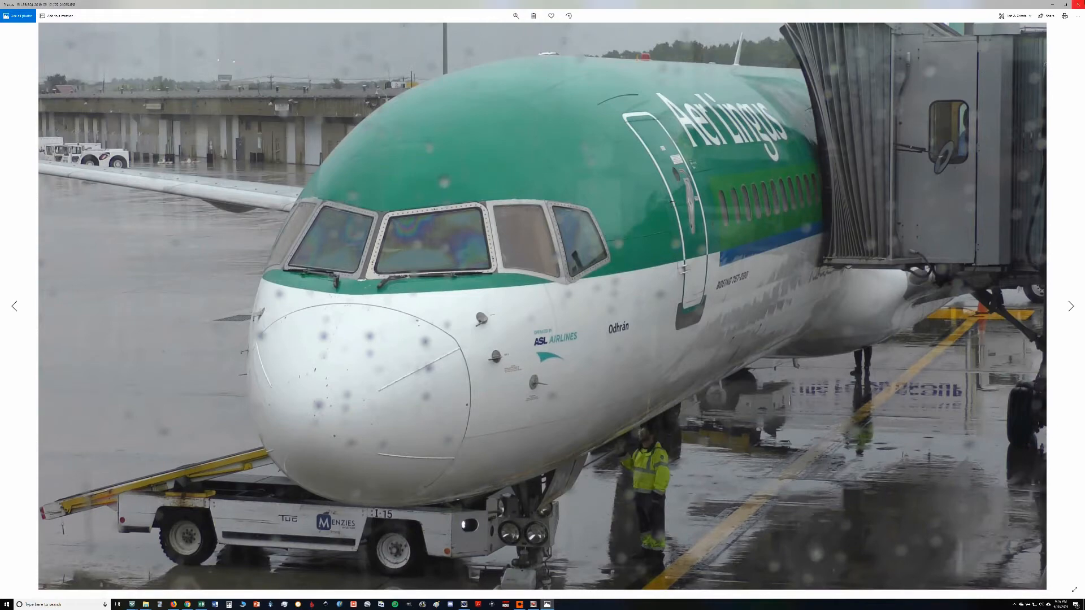
left_click(1077, 5)
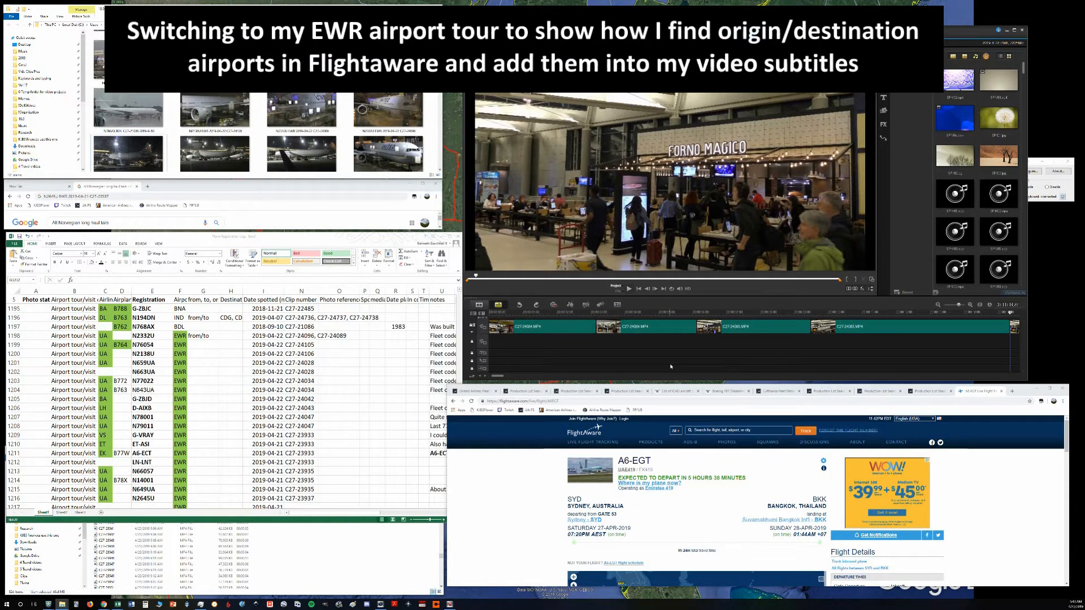
Step: Review the EWR tour's timeline clip, its aircraft snapshots and the registrations logged from row 1198 down
left_click(657, 328)
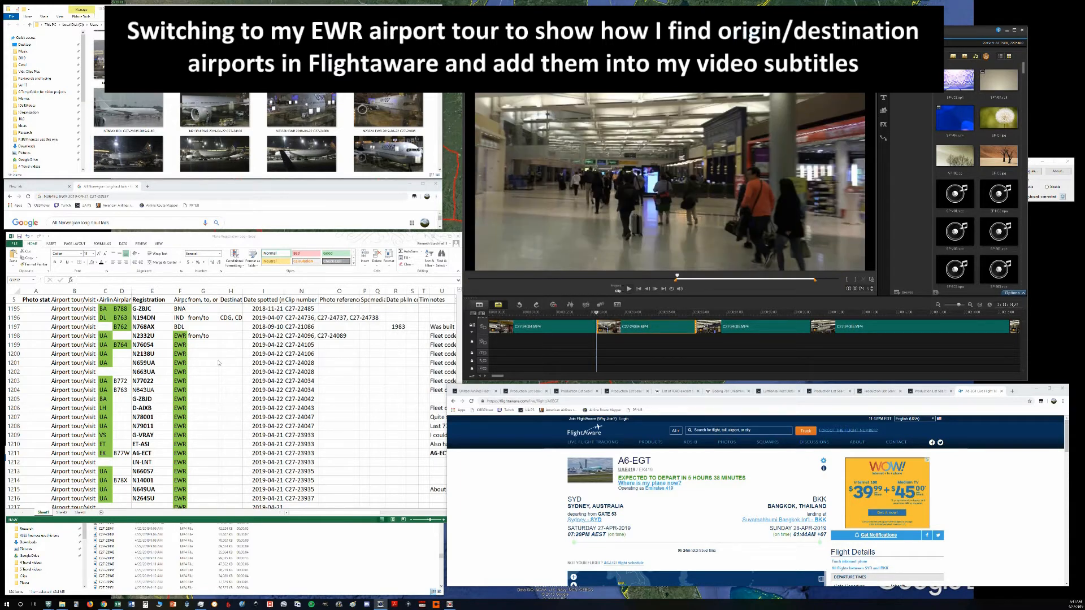
left_click(198, 349)
left_click_drag(169, 336, 169, 500)
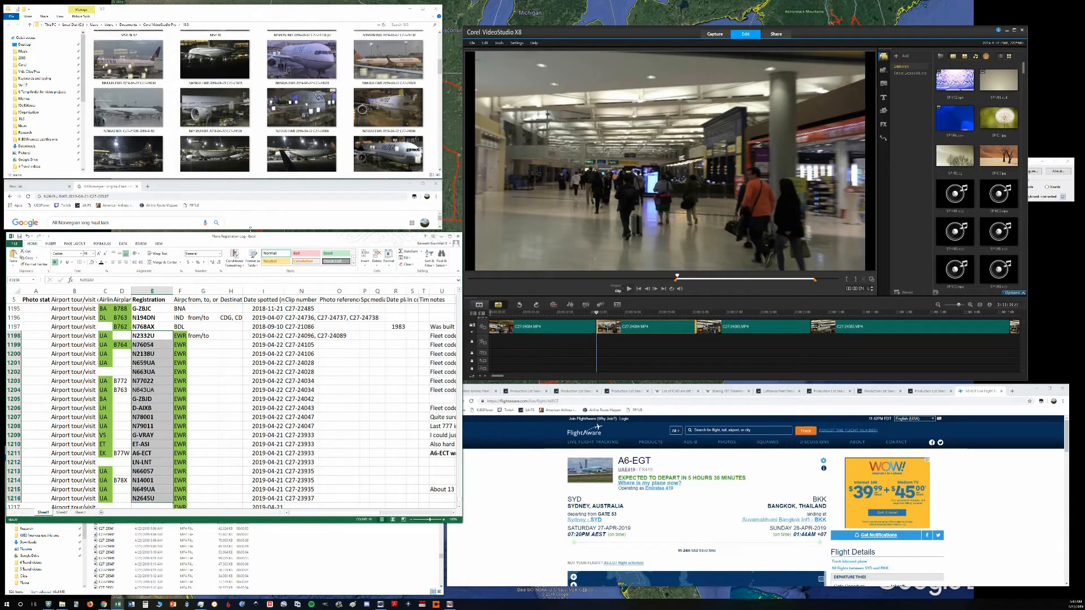
left_click(218, 101)
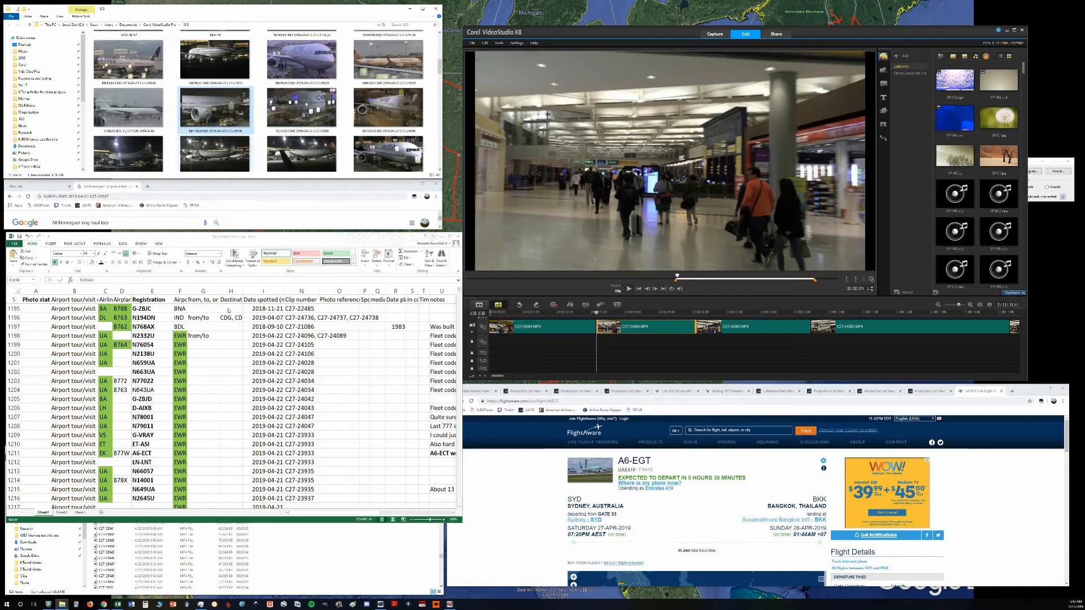
left_click(156, 336)
left_click(151, 337)
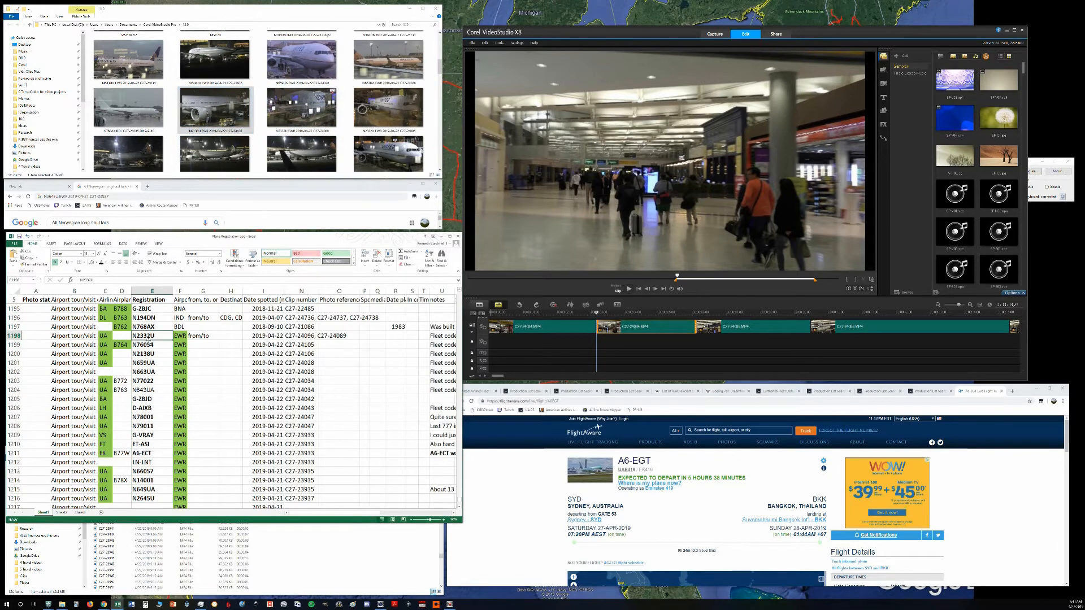
left_click(151, 353)
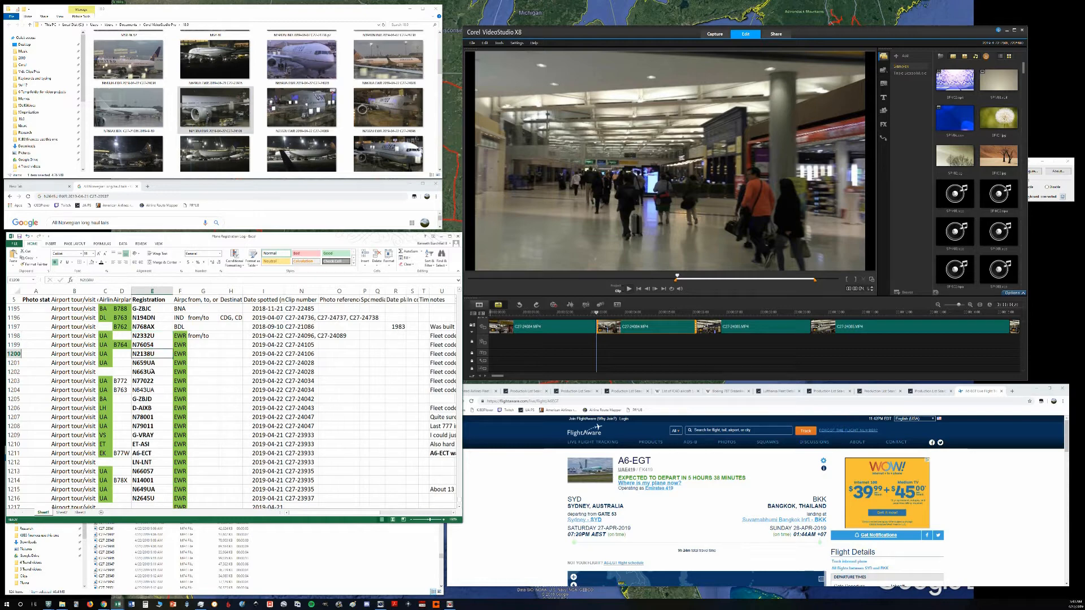
left_click(152, 371)
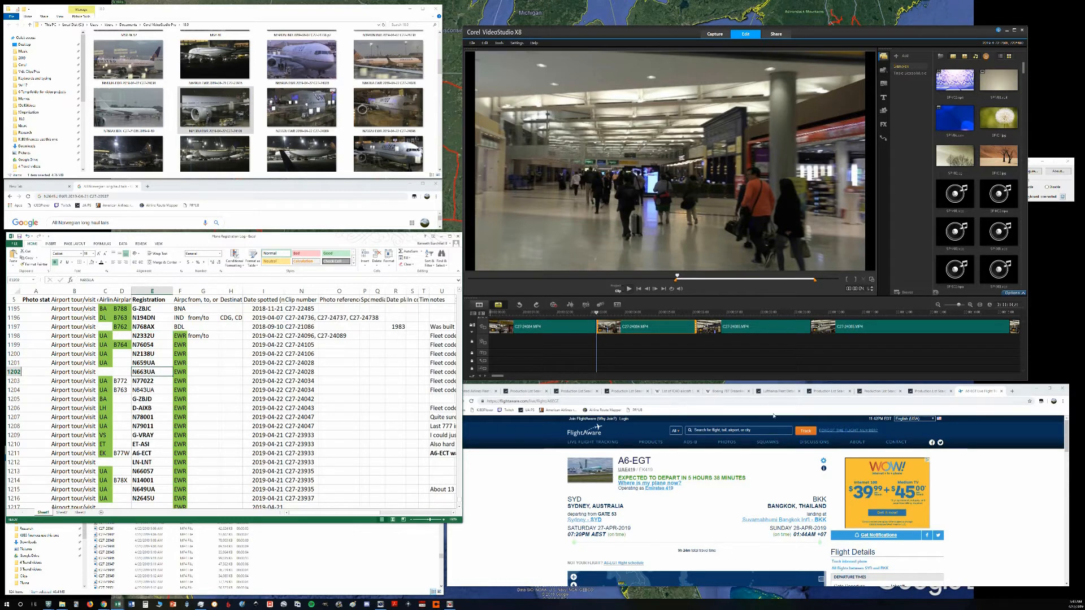
Step: Examine the A6-EGT flight page on FlightAware and the Destination column in the spreadsheet
left_click(533, 496)
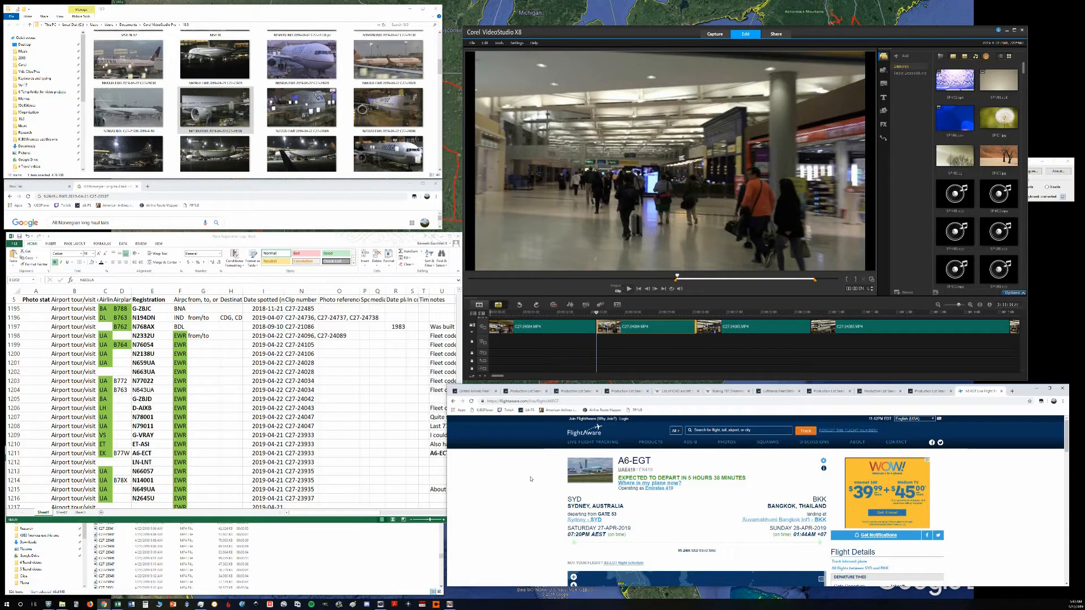
scroll(531, 483, "down", 2)
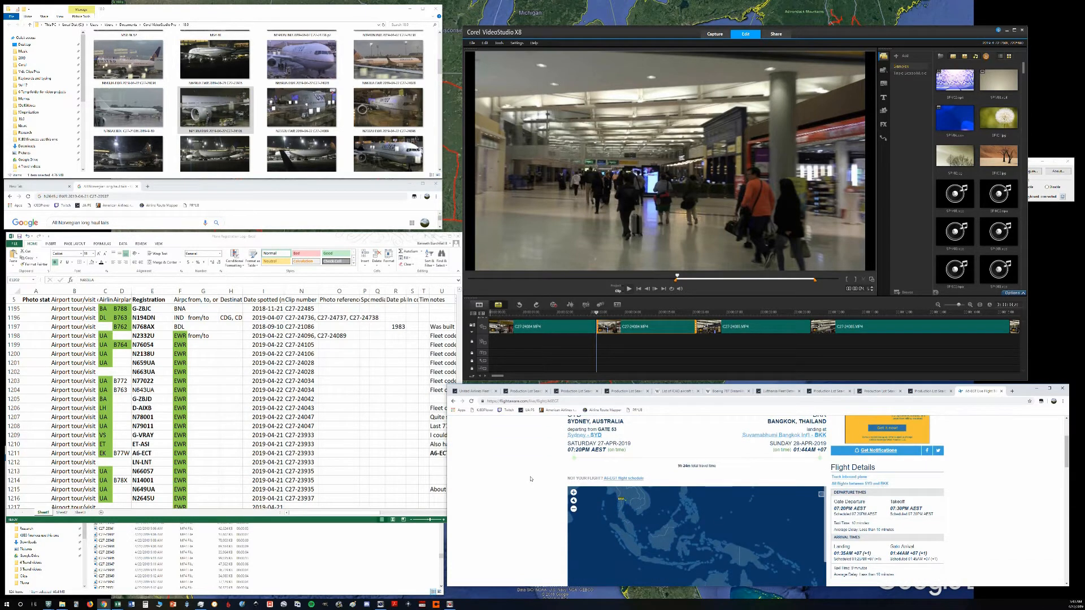
left_click(231, 381)
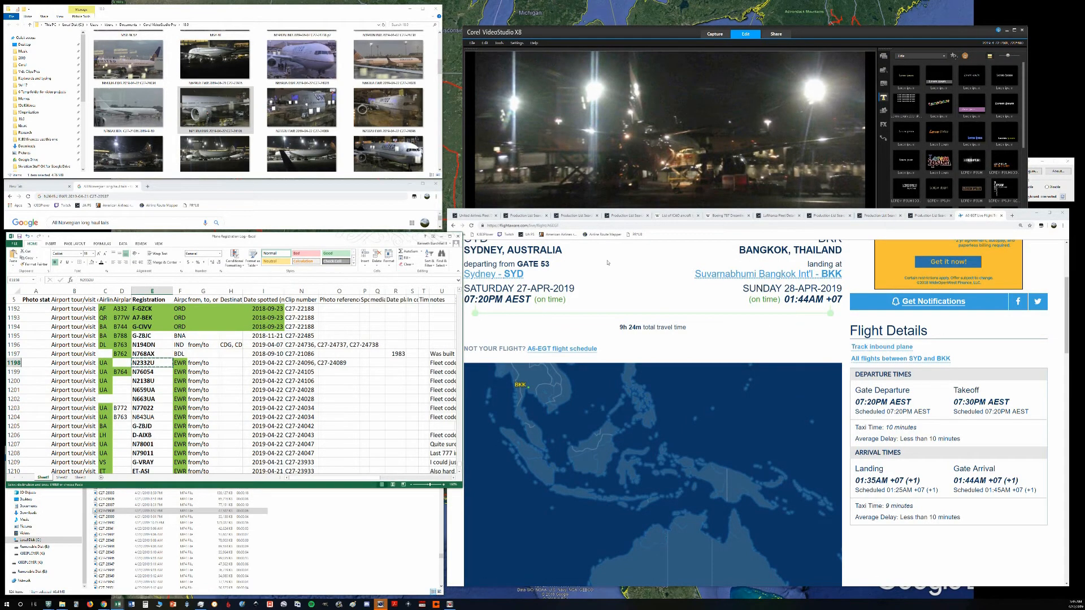
Step: Look up registration N2332U on FlightAware through the flight page address and examine its past flights
double_click(603, 225)
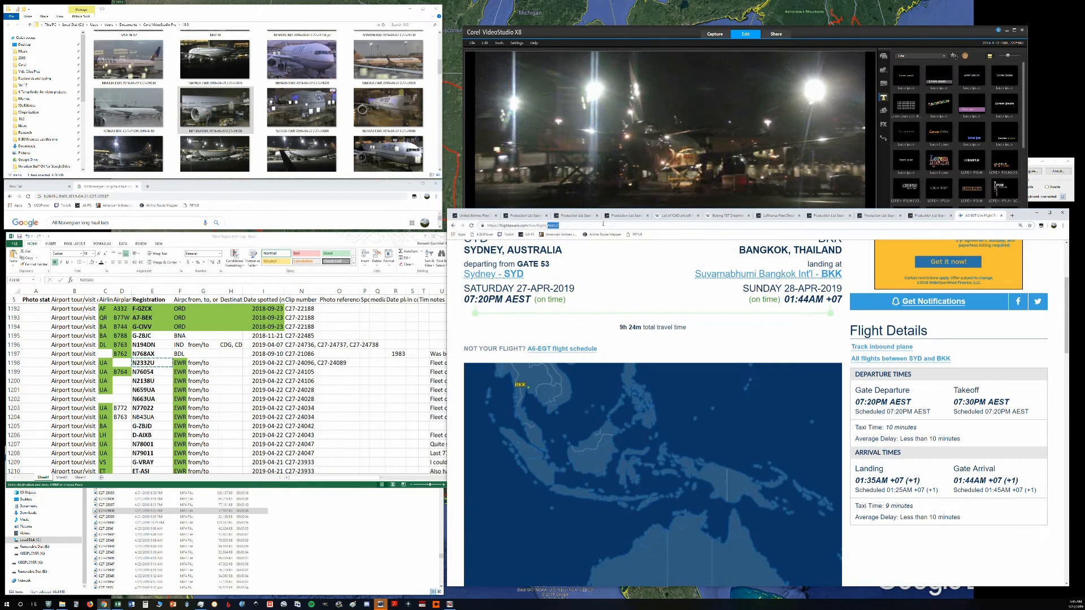
key("ctrl+v")
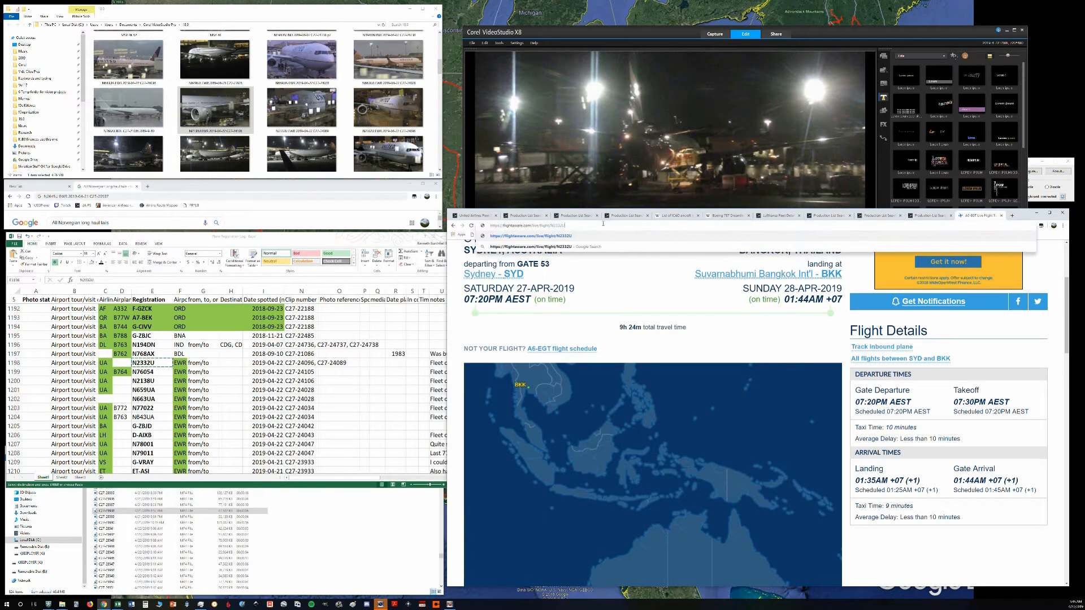
key("Return")
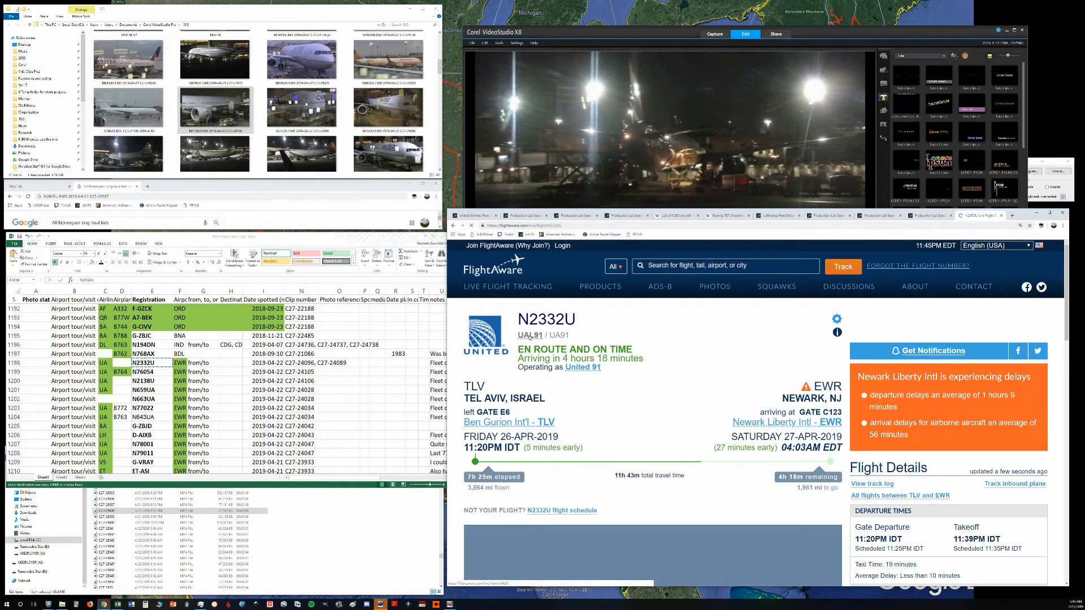
left_click(584, 227)
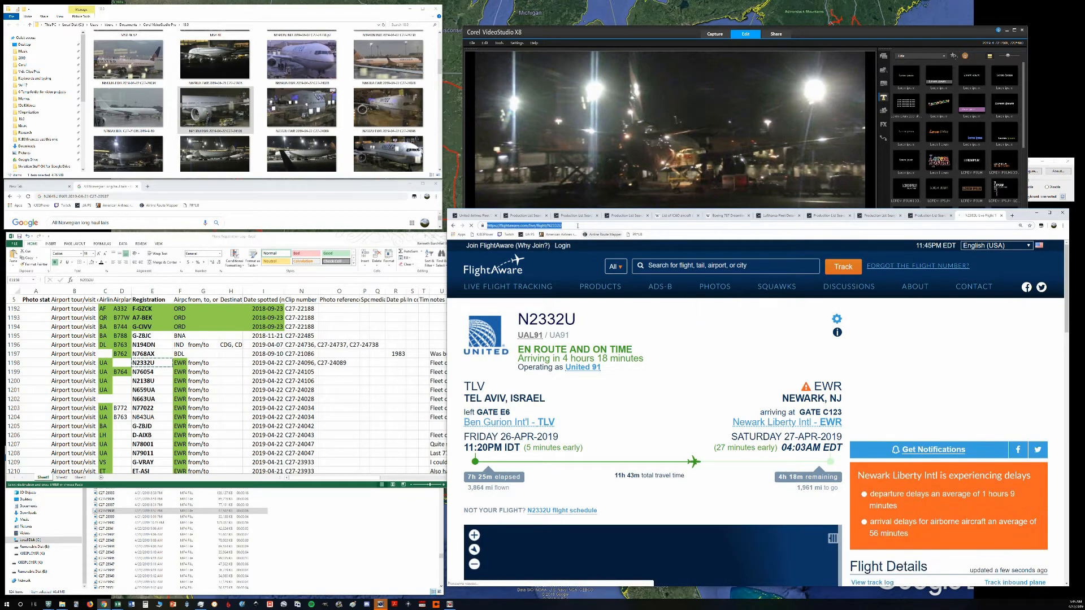
left_click(582, 226)
left_click_drag(1067, 257, 1081, 469)
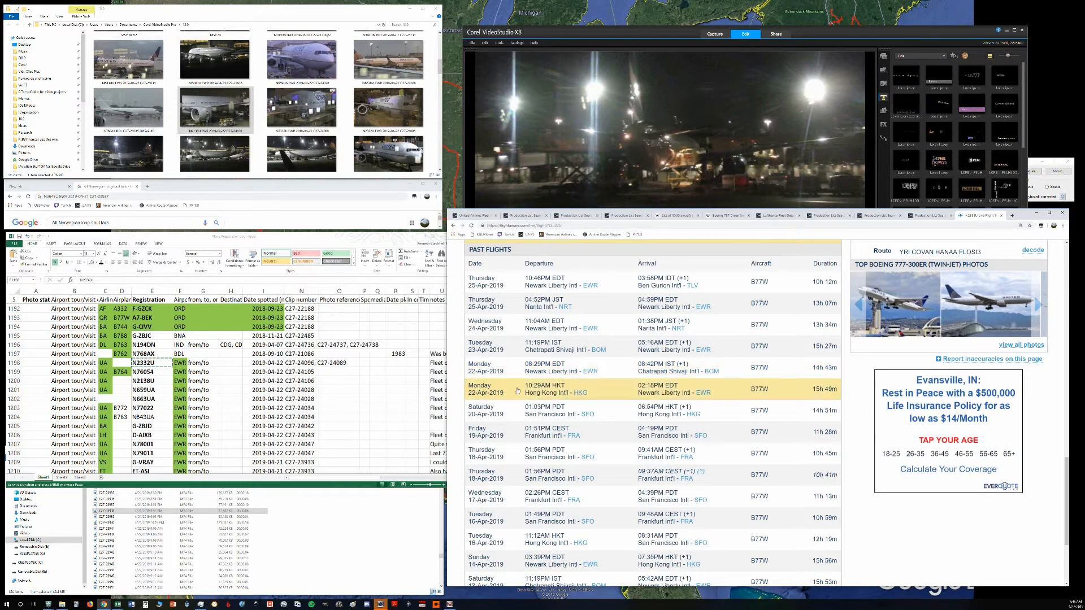
Step: Enter HKG/BOM as the destination and B77W as the airplane type for N2332U in row 1198
left_click(205, 360)
left_click(221, 365)
type("HKG/BOS")
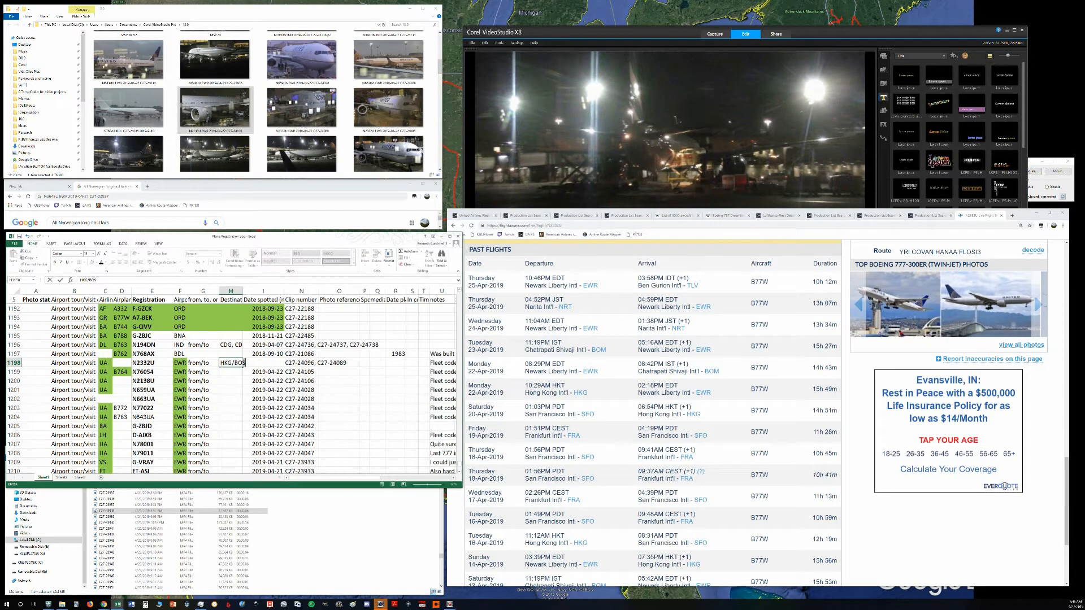
key("Return")
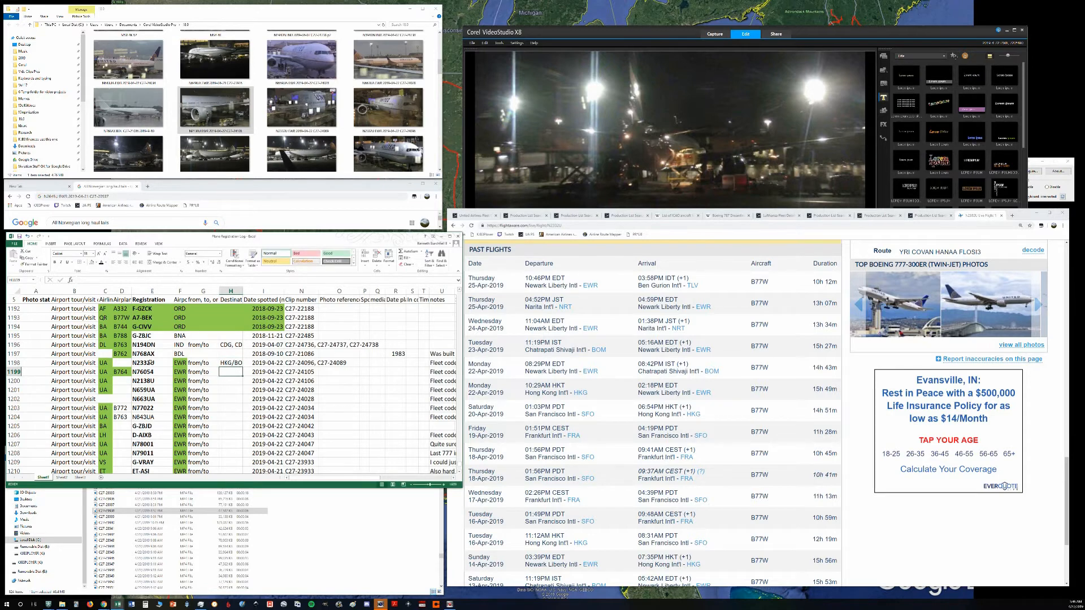
left_click(145, 362)
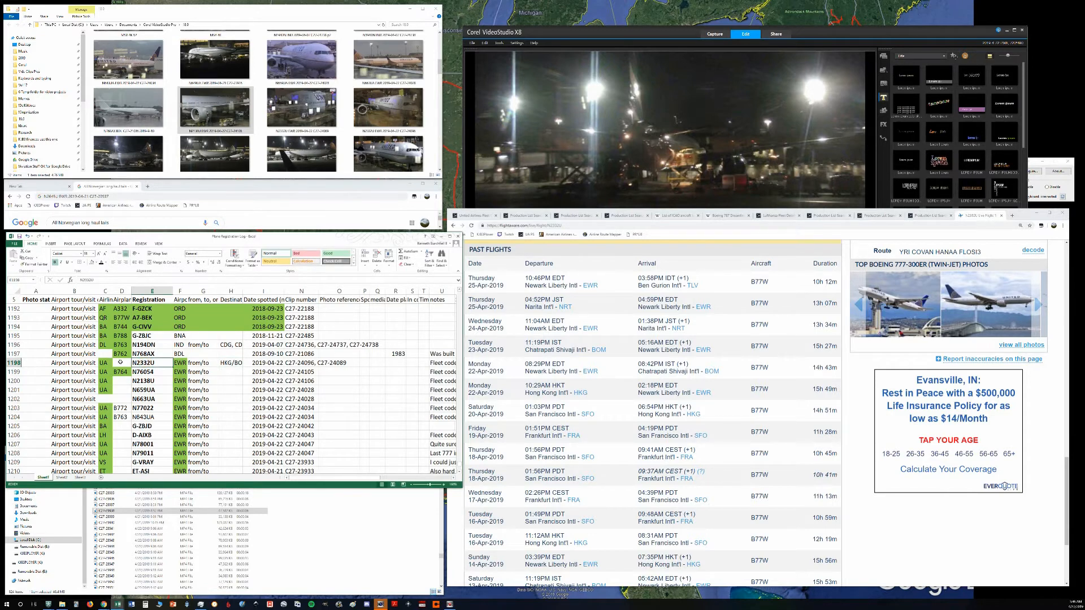
left_click(120, 362)
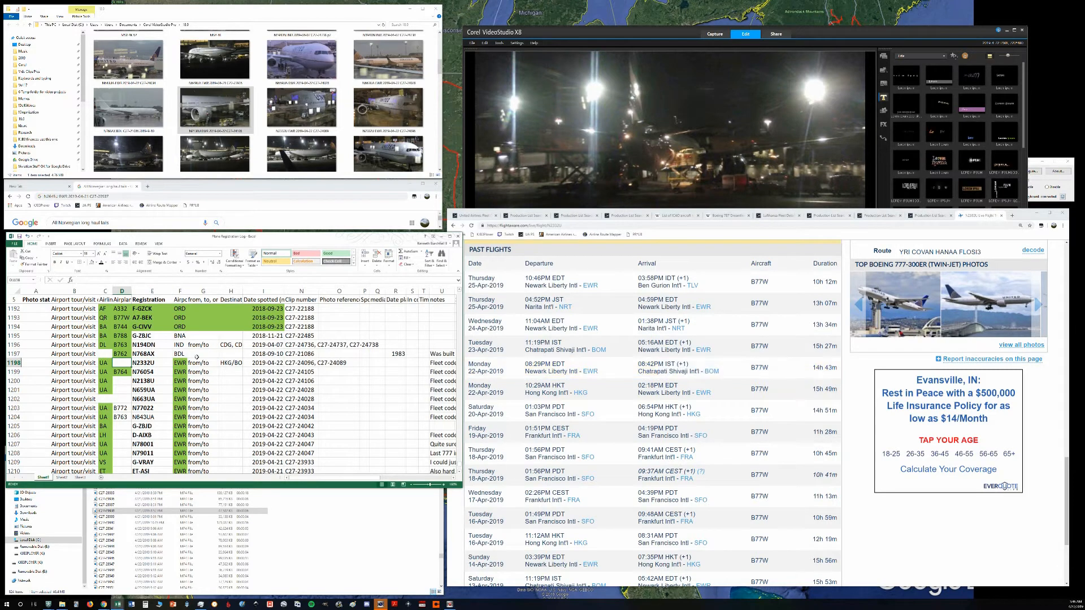
type("B77W")
key("ctrl+Return")
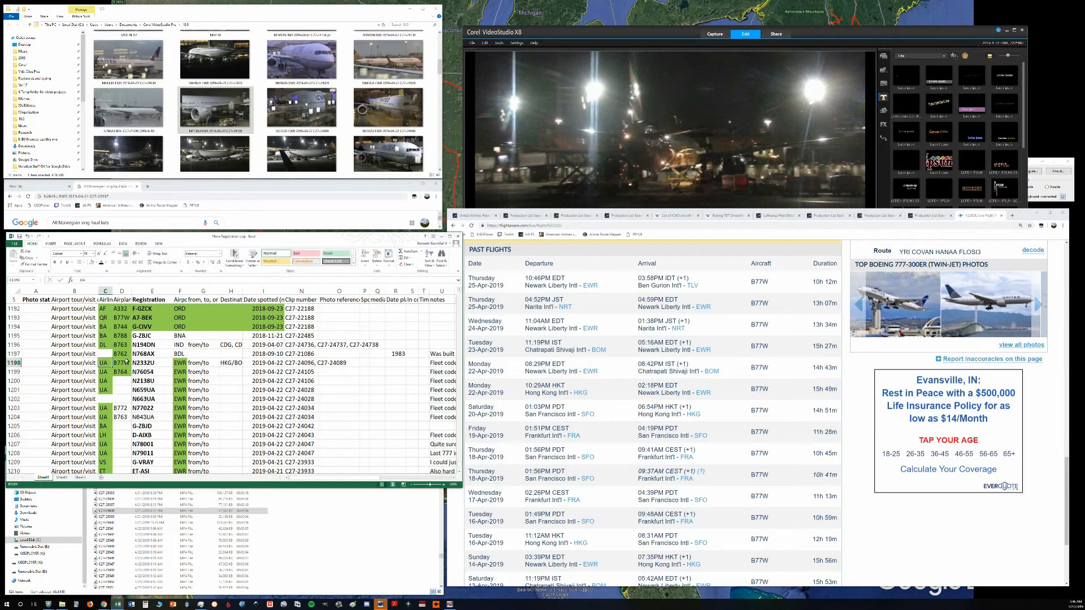
Step: Copy the N2332U entries in row 1198 from the airline through the date spotted
key("shift+Right")
key("shift+Right")
key("shift+Right")
key("shift+Right")
key("shift+Right")
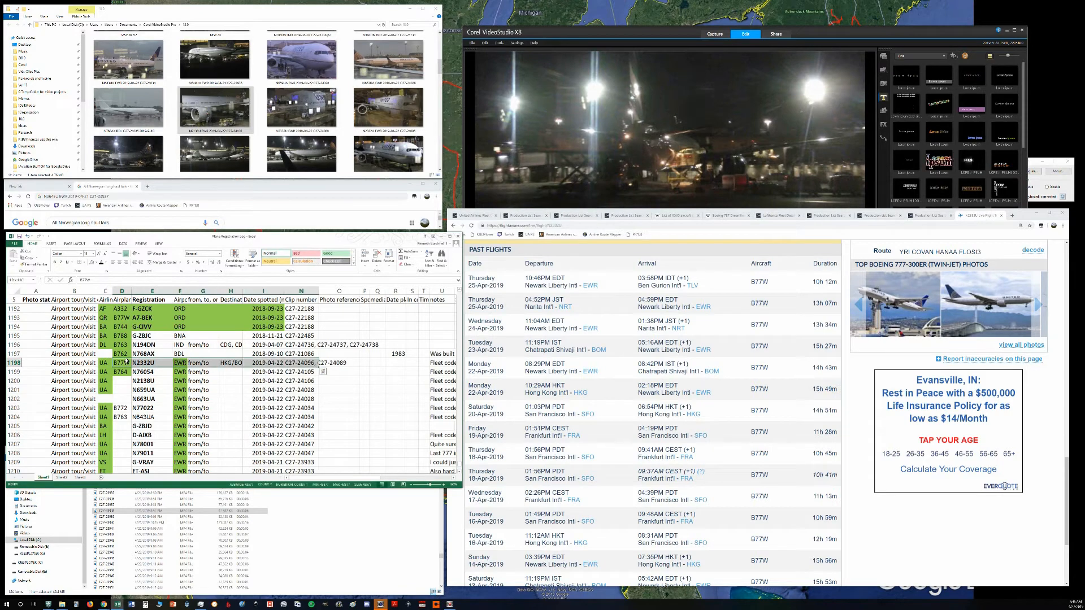
key("ctrl+c")
left_click_drag(107, 363, 262, 366)
key("ctrl+c")
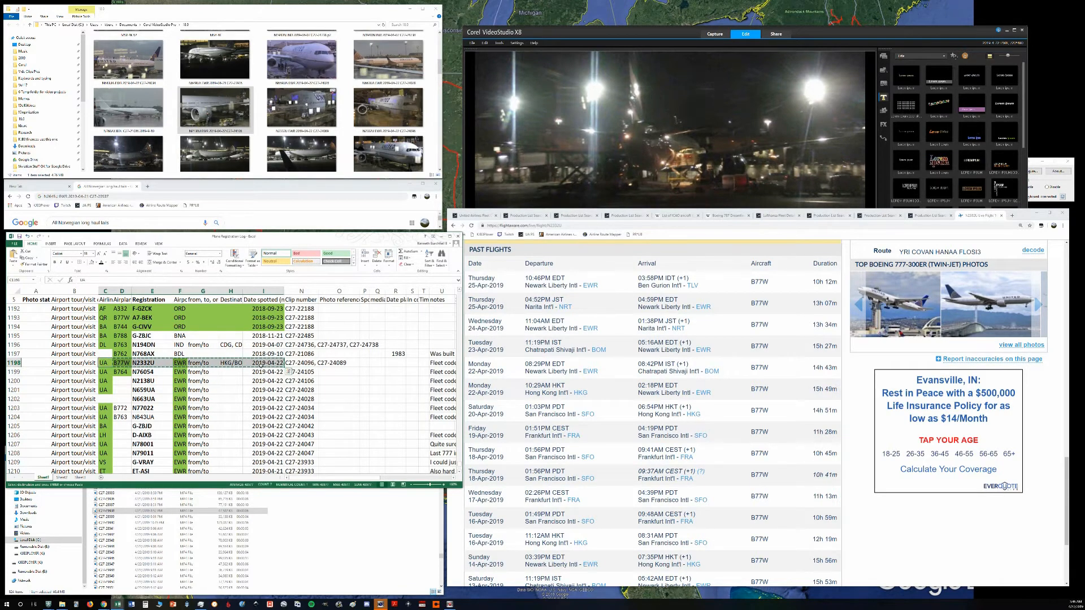
Step: In Corel VideoStudio, paste the copied N2332U text as a subtitle low on the United aircraft clip and trim it to the clip's end
left_click(632, 145)
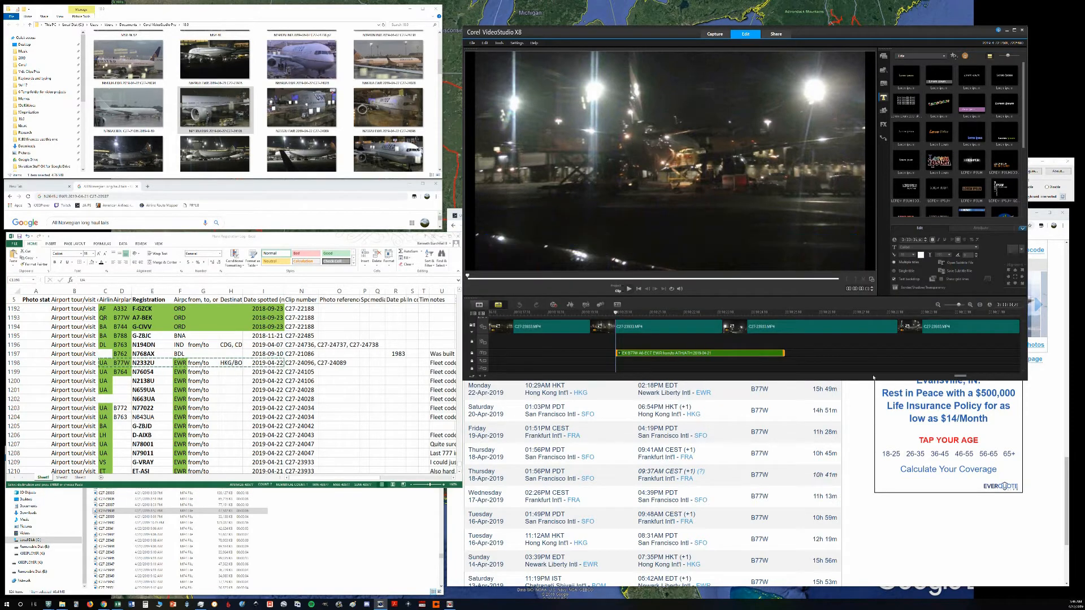
left_click_drag(959, 376, 522, 377)
left_click(535, 328)
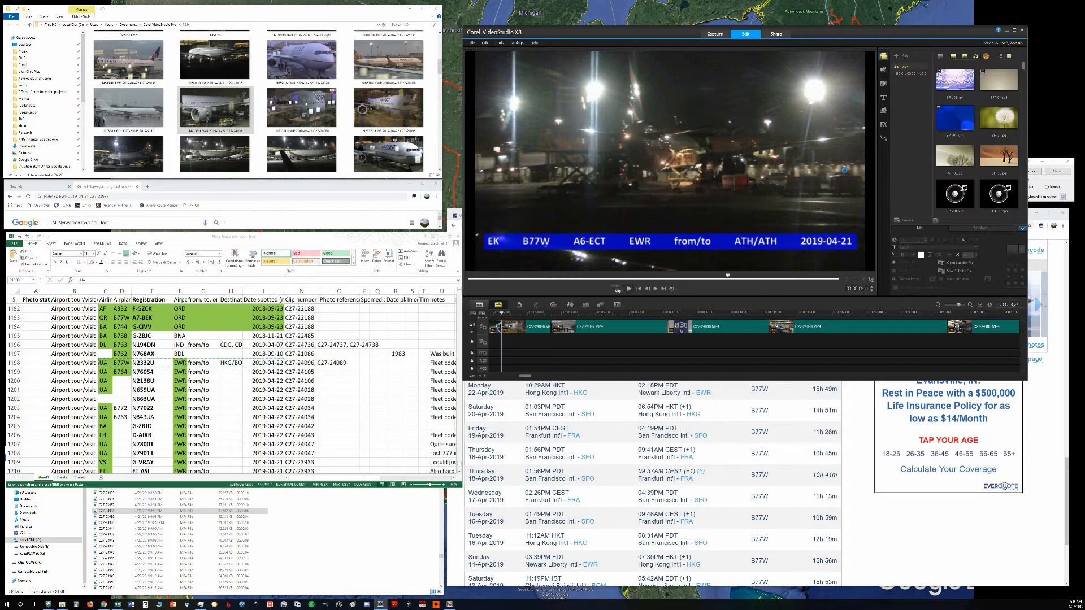
left_click(546, 216)
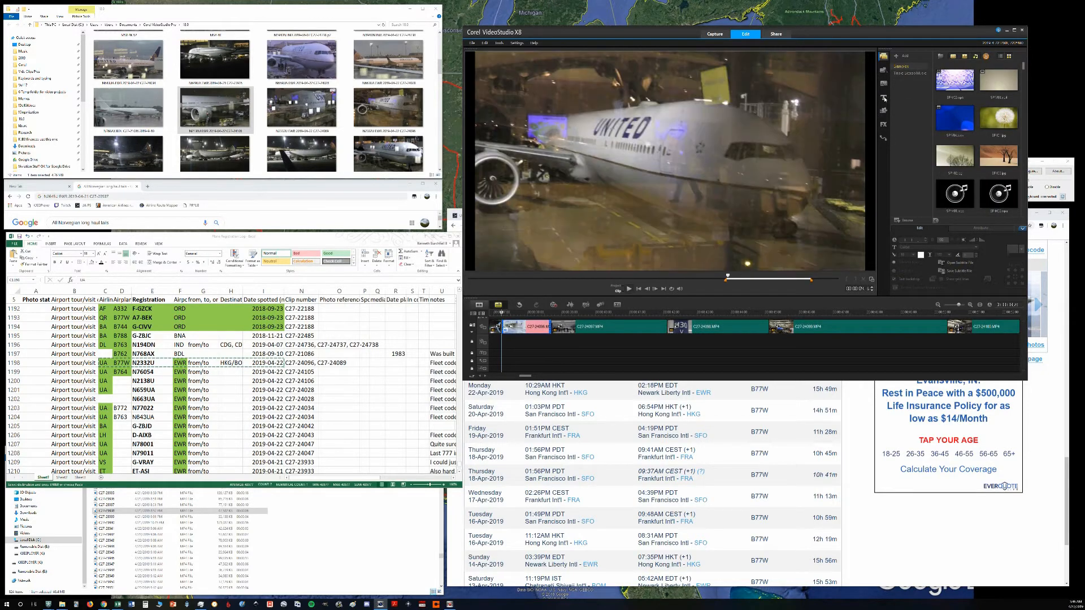
double_click(546, 217)
key("ctrl+v")
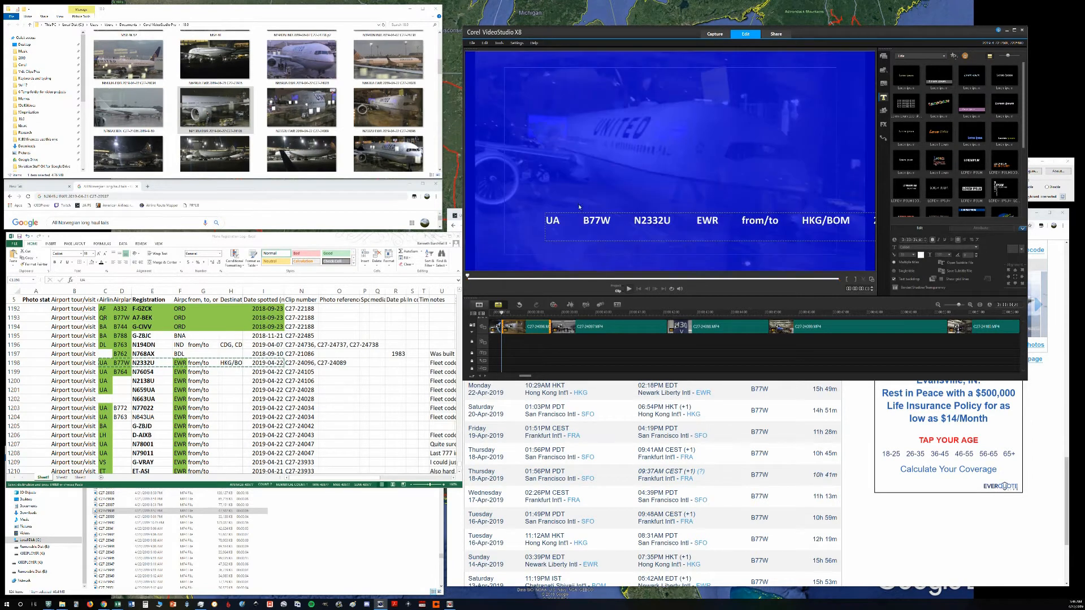
left_click_drag(555, 250, 534, 256)
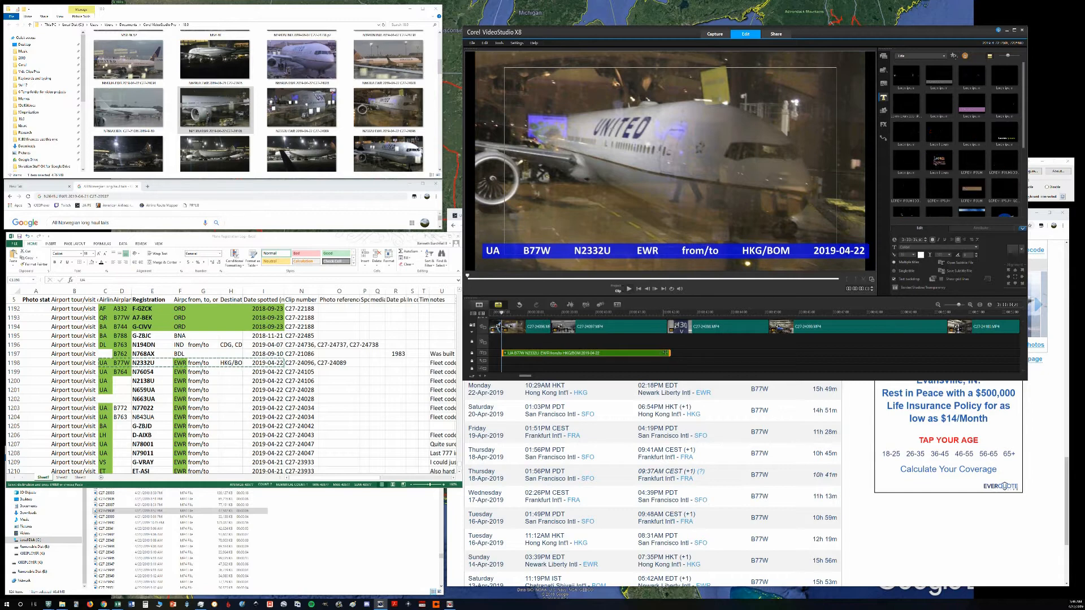
left_click(559, 347)
key("space")
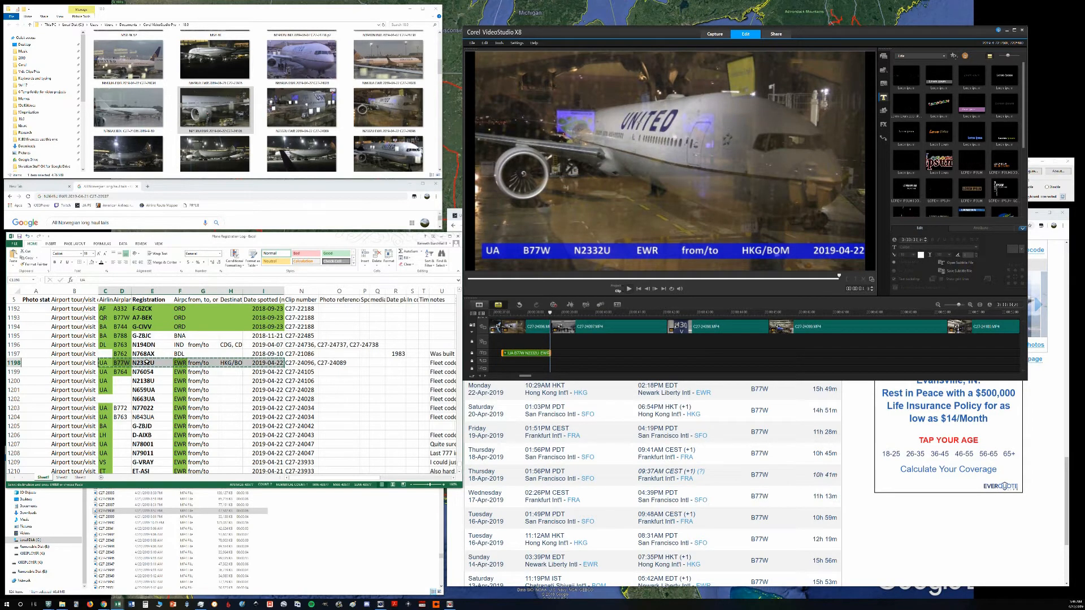
scroll(147, 364, "down", 2)
scroll(147, 362, "up", 1)
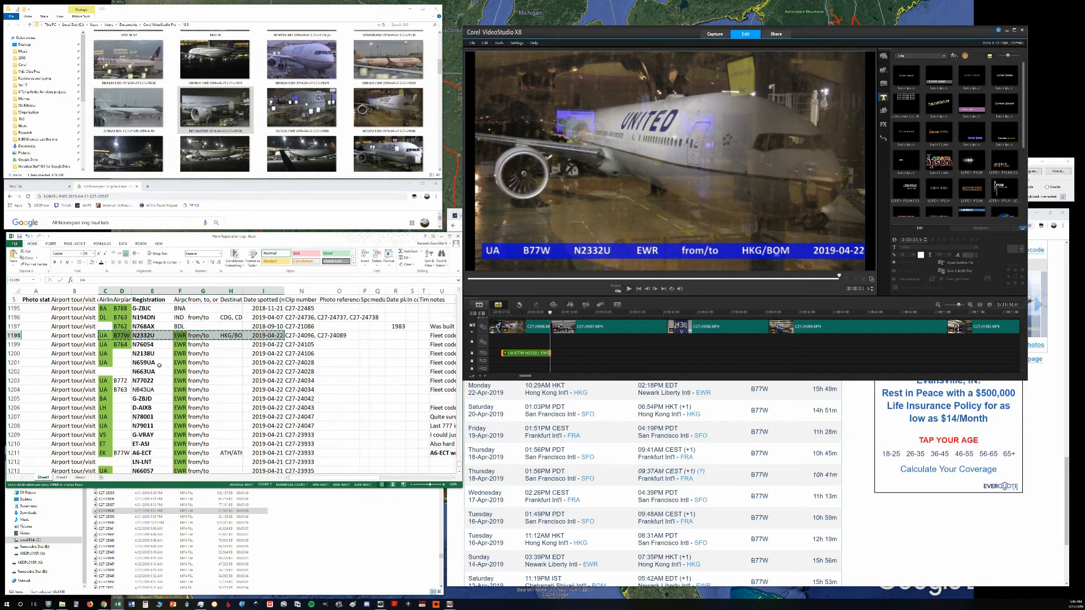
left_click(147, 362)
left_click(473, 43)
left_click(488, 78)
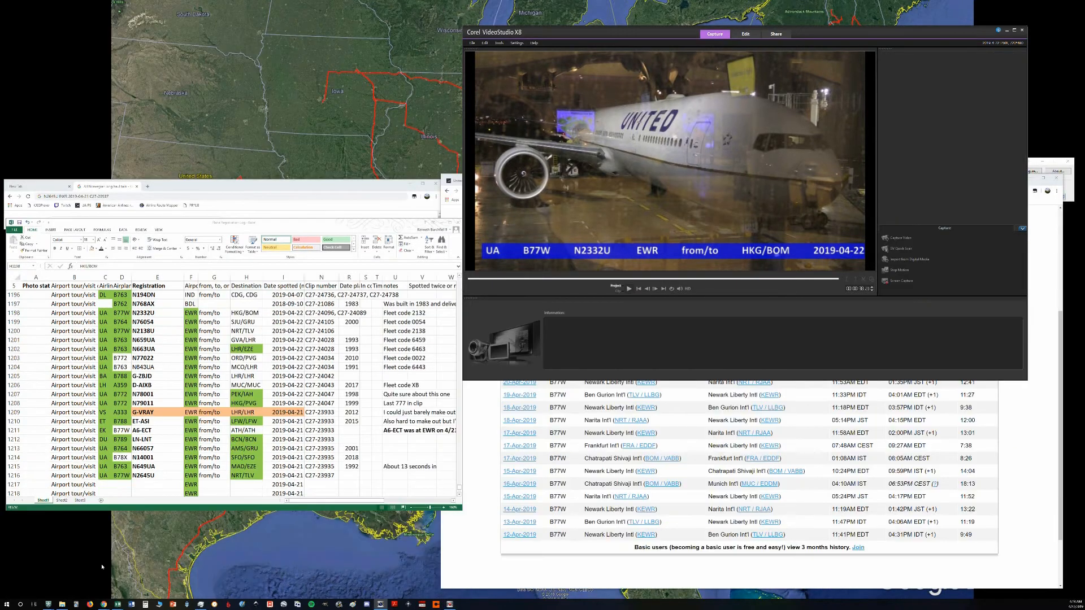
Step: Examine the filled-in Destination and build-year entries for the EWR aircraft in the spreadsheet, starting at row 1197
left_click(224, 305)
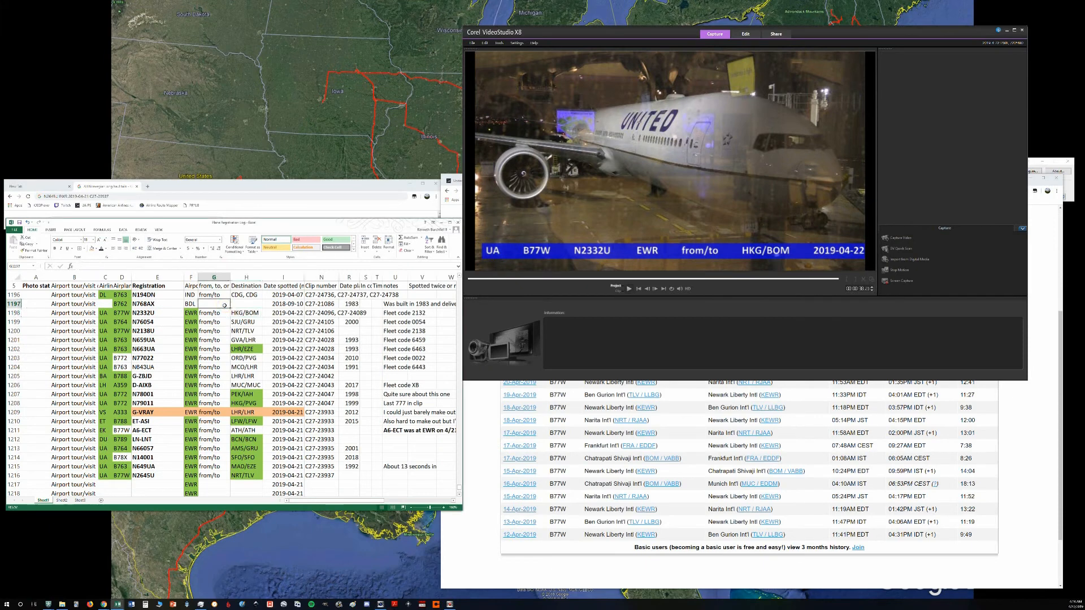
key("Tab")
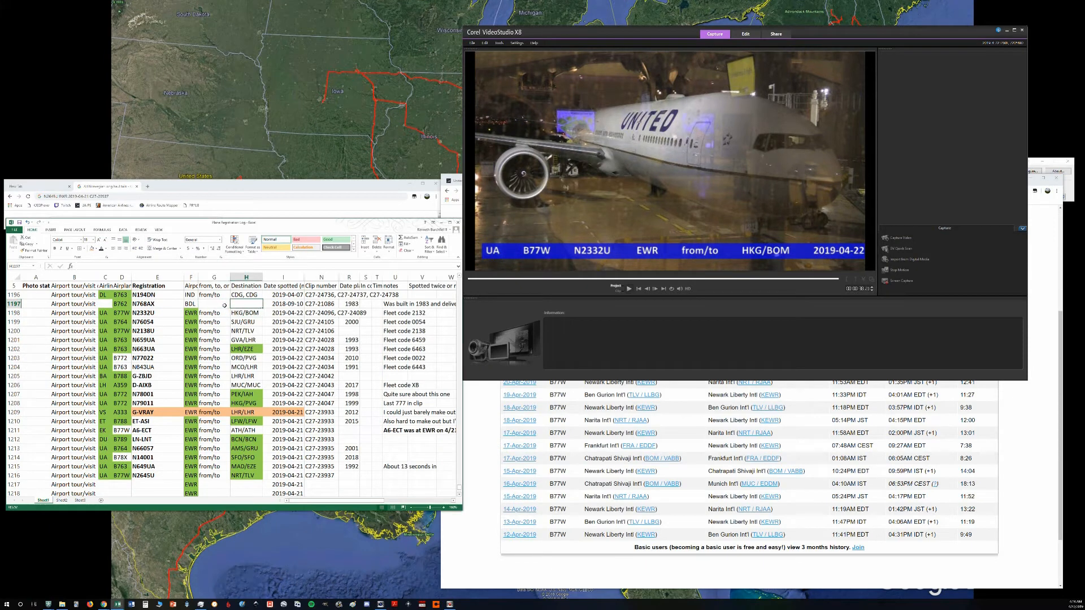
key("Down")
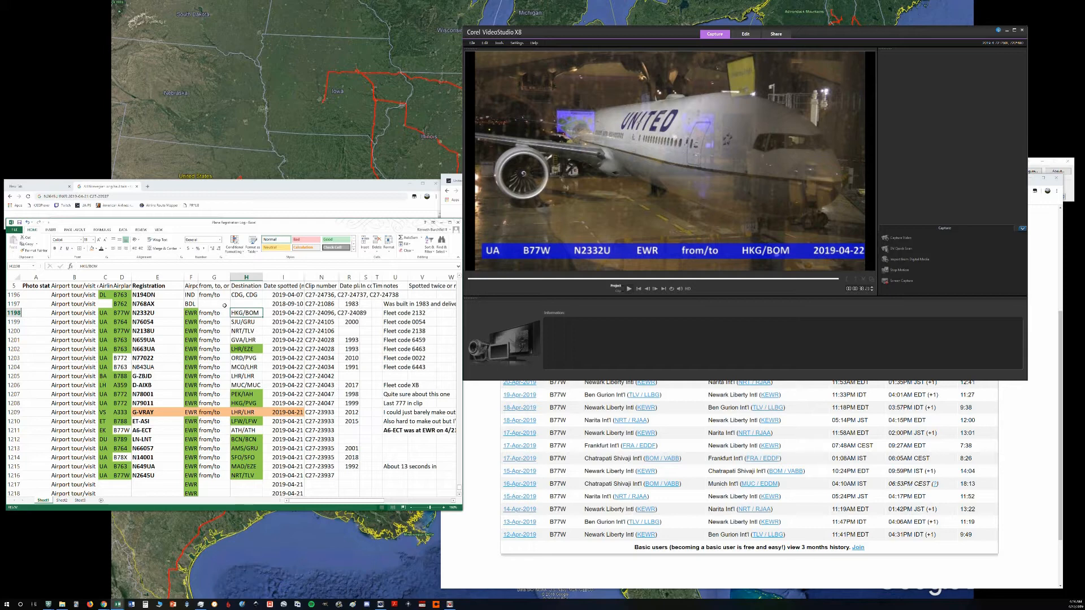
key("Down")
key("Down")
key("Down")
key("Down")
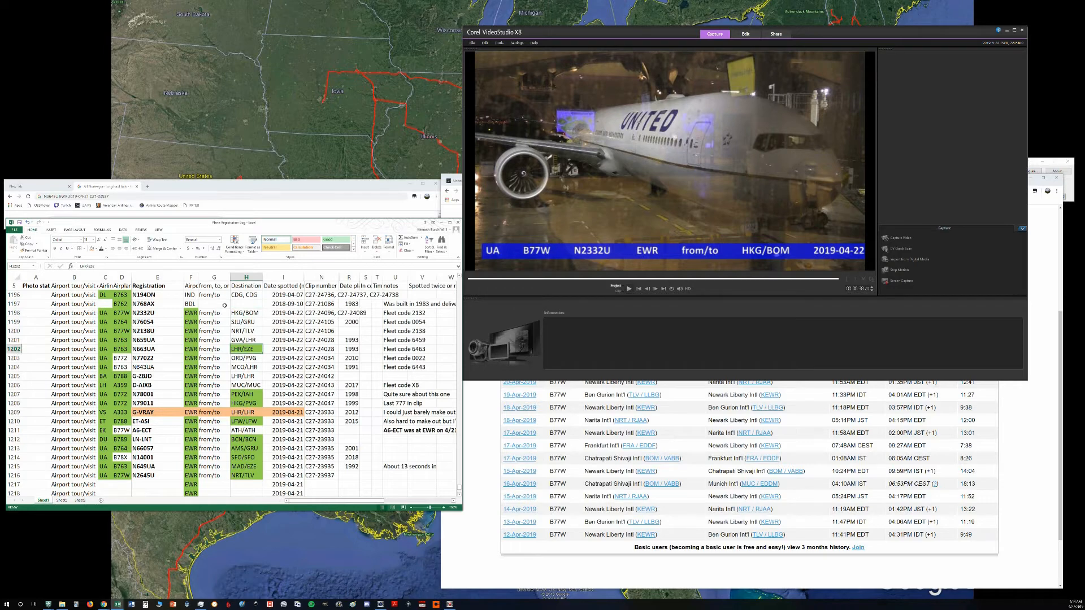
key("Right")
key("Up")
key("Up")
key("Up")
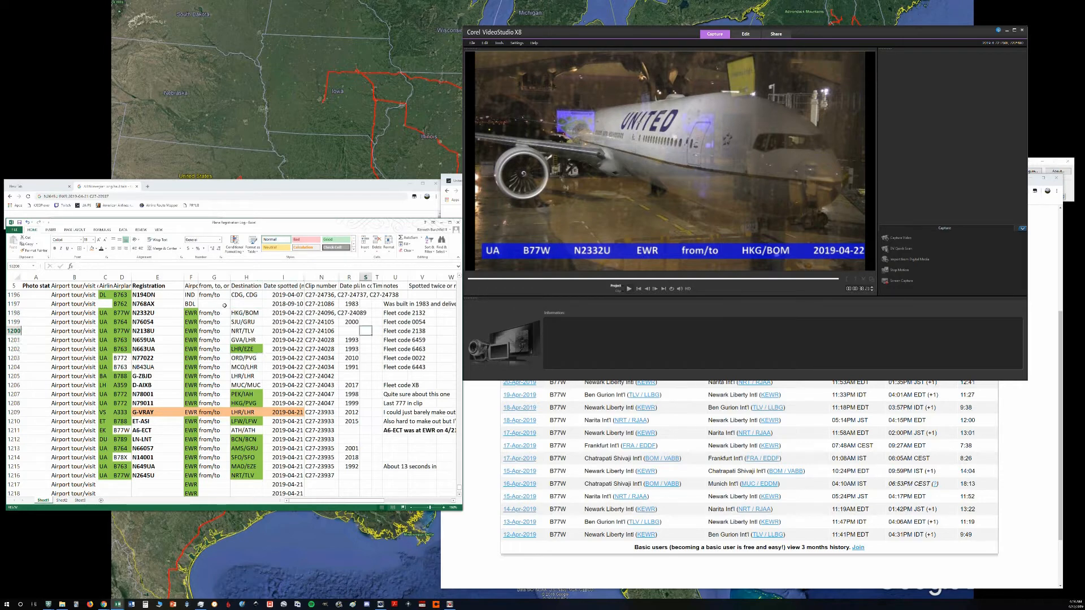
key("Left")
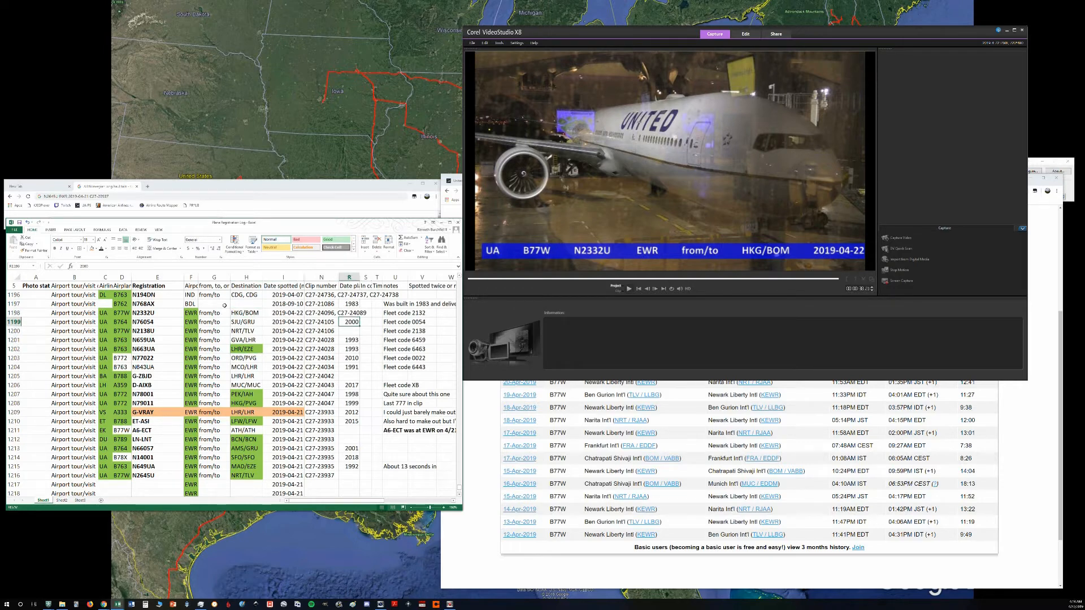
Step: View the Airframes.org registration lookup page, and compare it with the build years listed from row 1199 down in the spreadsheet
left_click(475, 429)
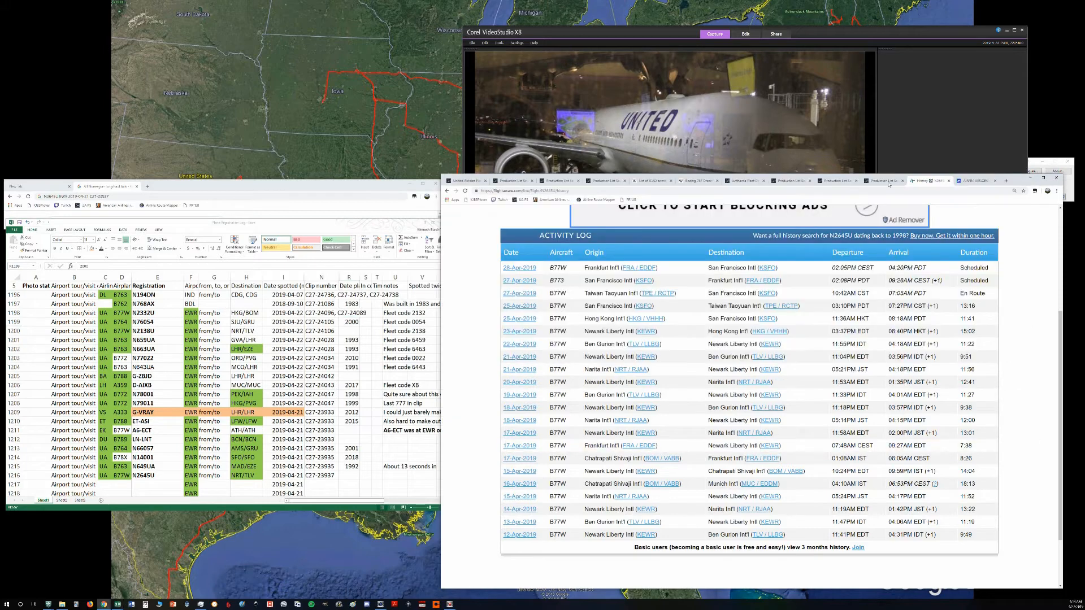
left_click(975, 180)
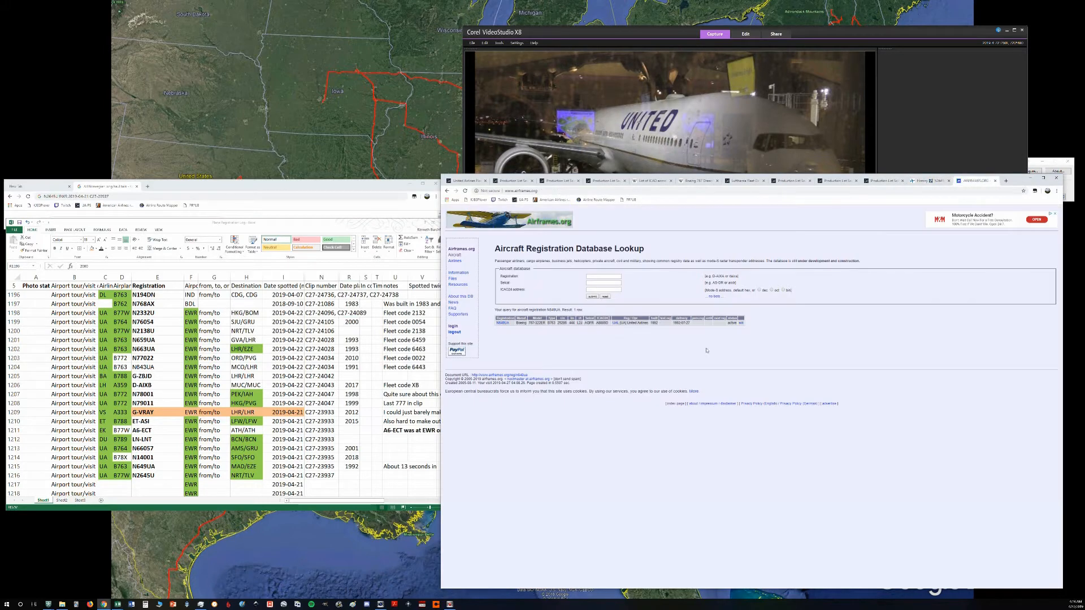
key("alt+Tab")
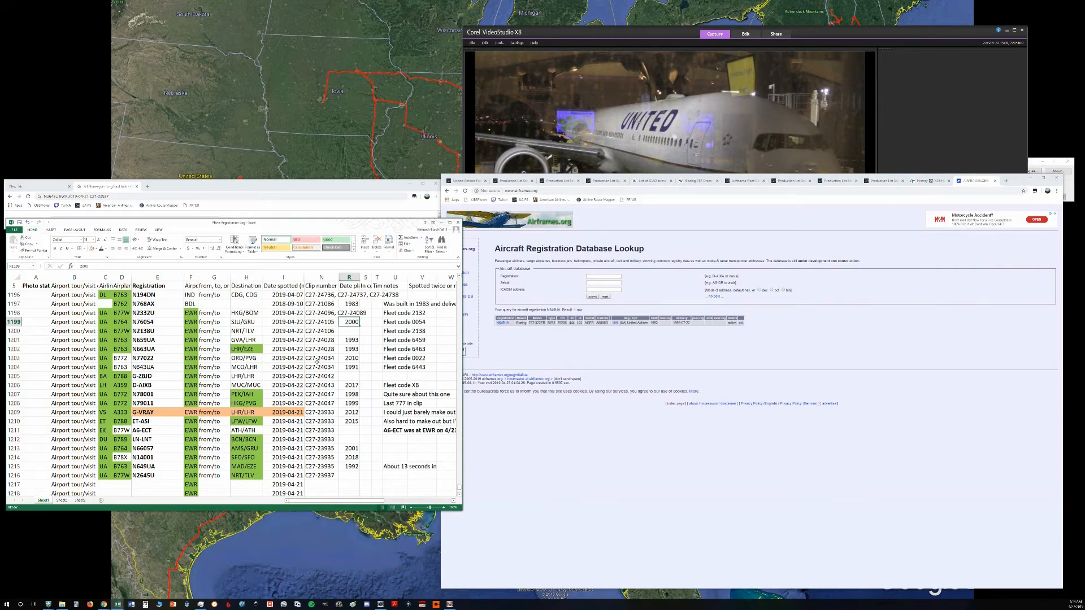
key("Down")
key("Down")
key("Down")
key("Down")
key("Down")
key("Down")
key("Down")
key("Down")
key("Up")
key("Up")
key("Up")
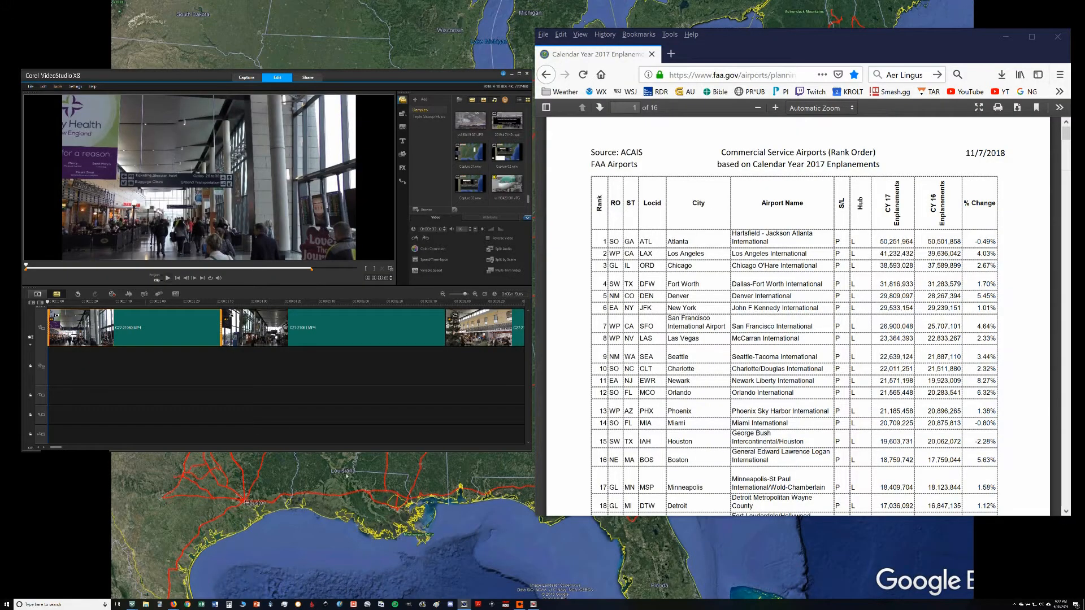
Step: Compare the opening frames of the first two terminal clips on the timeline and open title entry over the first clip
left_click(369, 339)
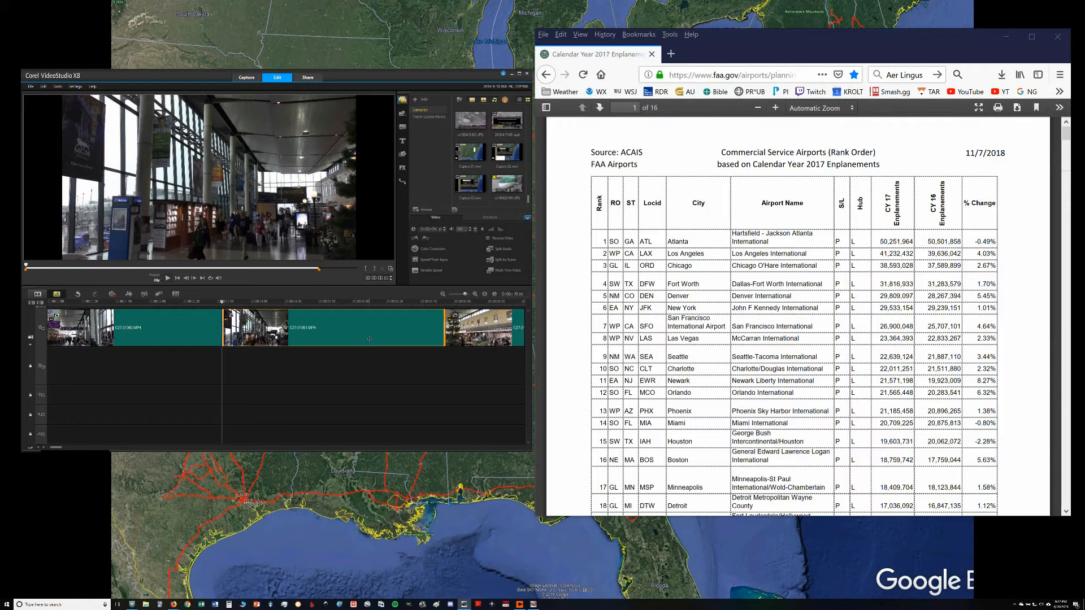
key("Left")
key("Right")
key("Left")
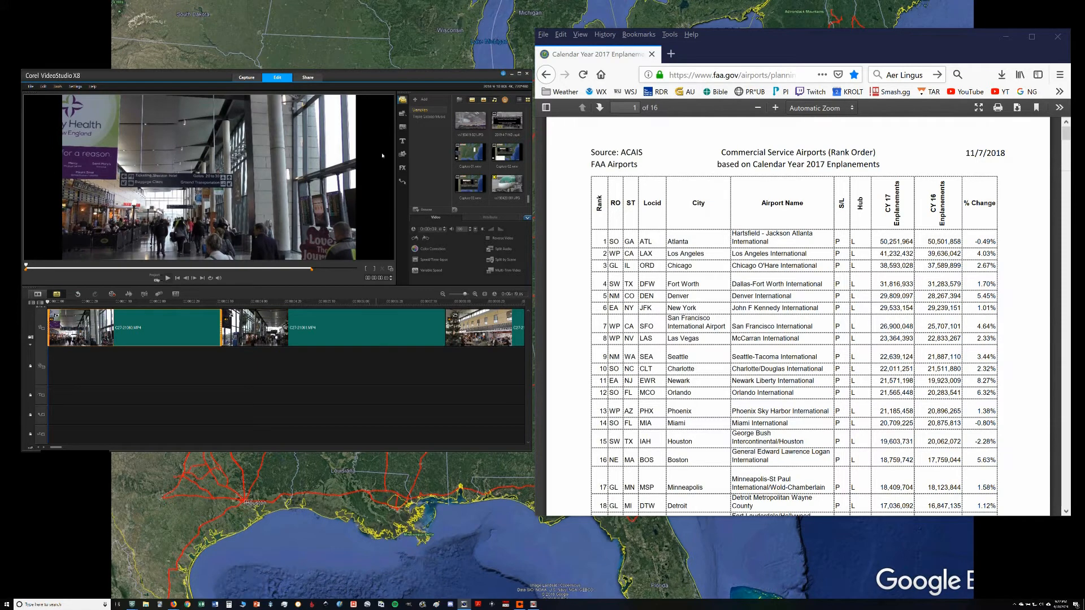
left_click(401, 142)
double_click(100, 221)
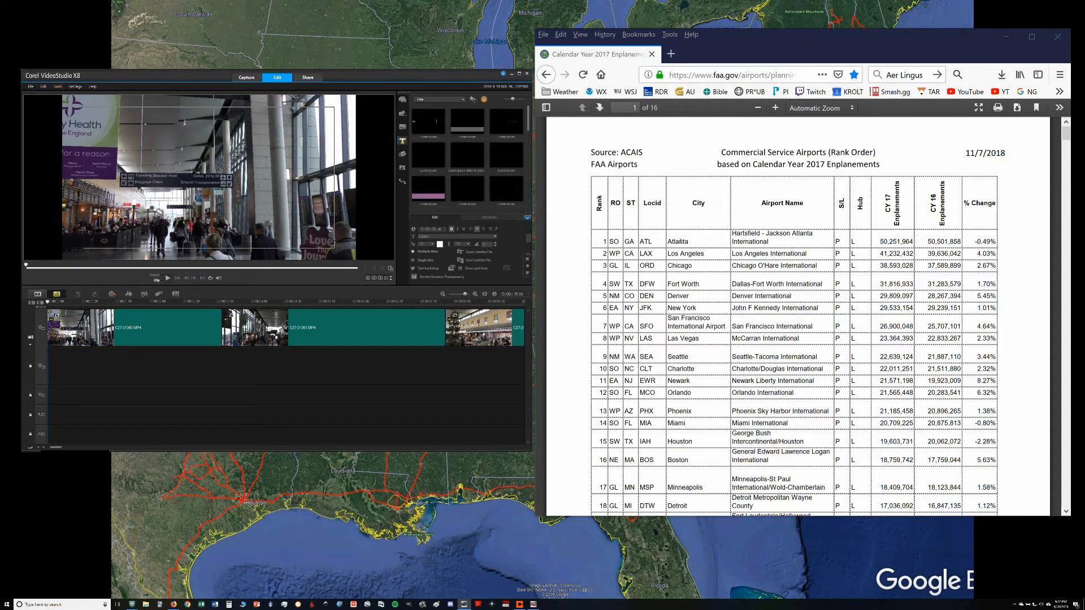
Step: Examine the FAA 2017 enplanement ranking of commercial service airports down to the medium hubs on page 2
left_click(1062, 140)
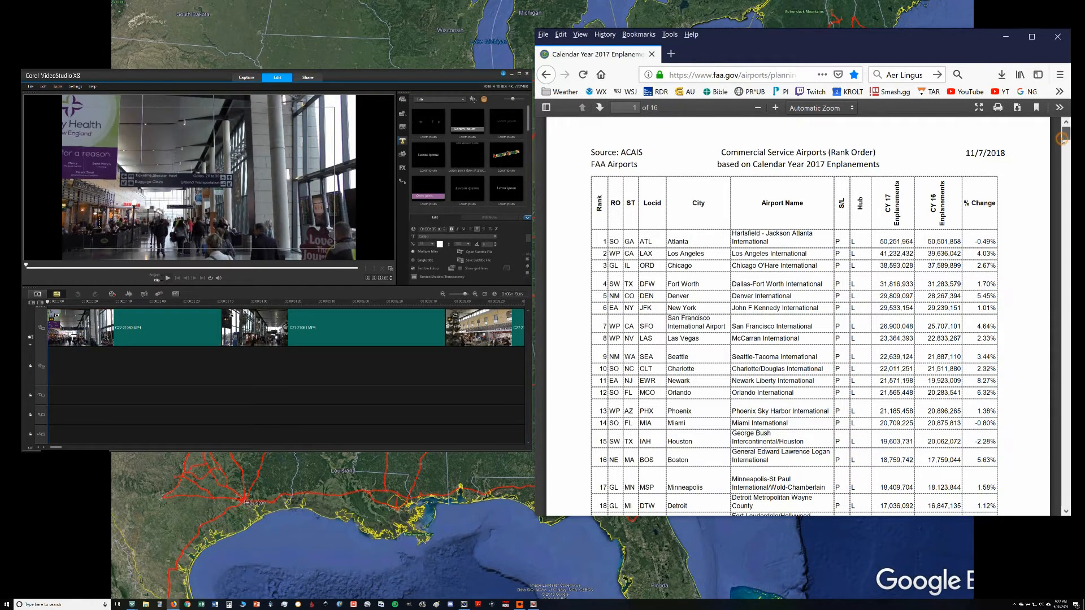
left_click_drag(1062, 139, 1062, 136)
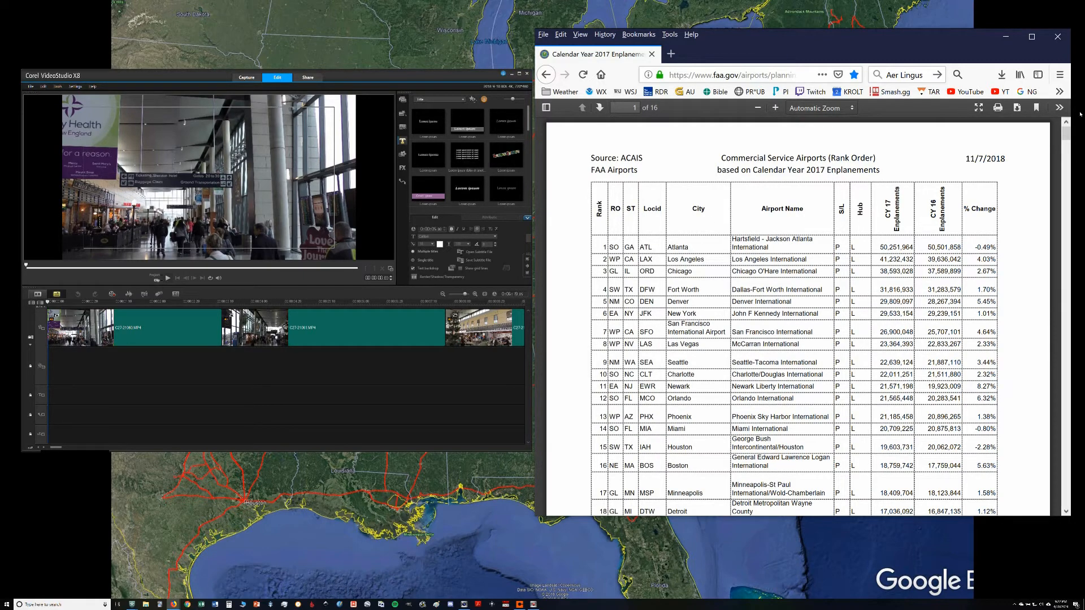
left_click_drag(1069, 135, 1068, 135)
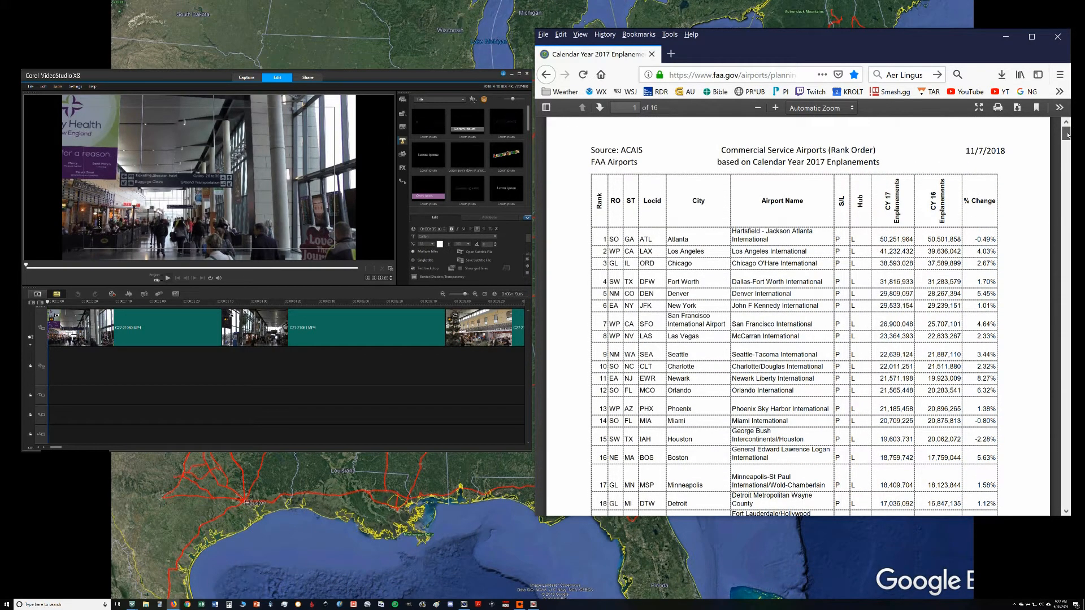
left_click_drag(1068, 134, 1067, 160)
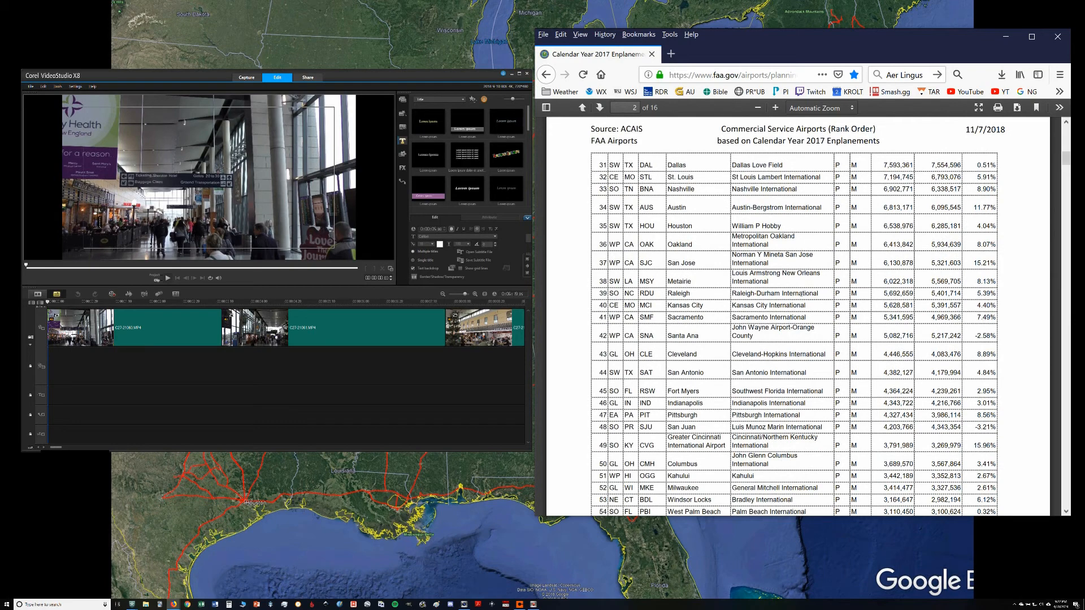
key("ctrl+f")
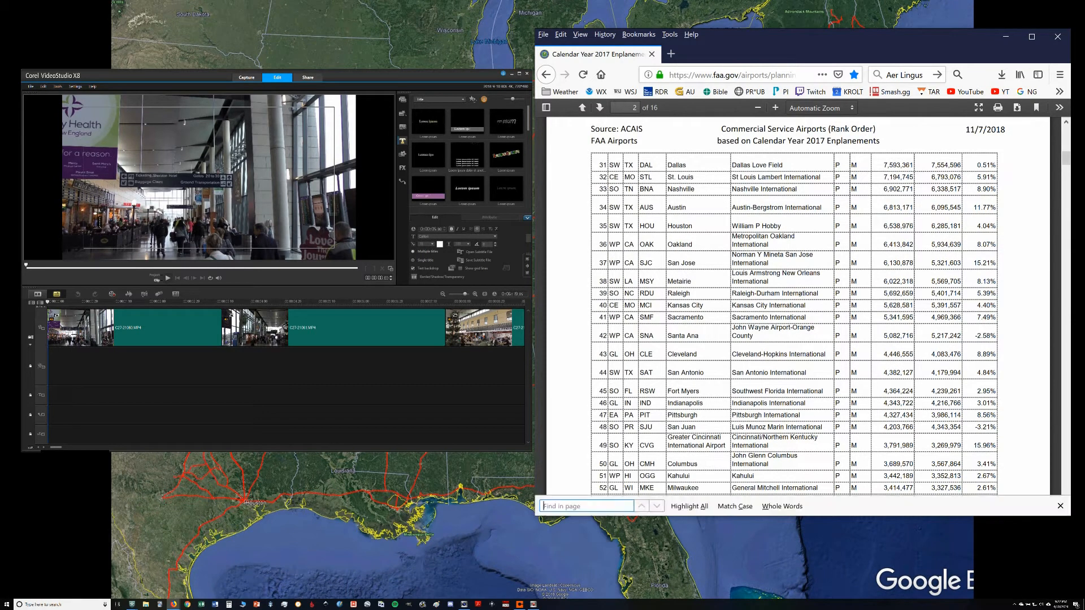
key("Escape")
scroll(734, 339, "down", 2)
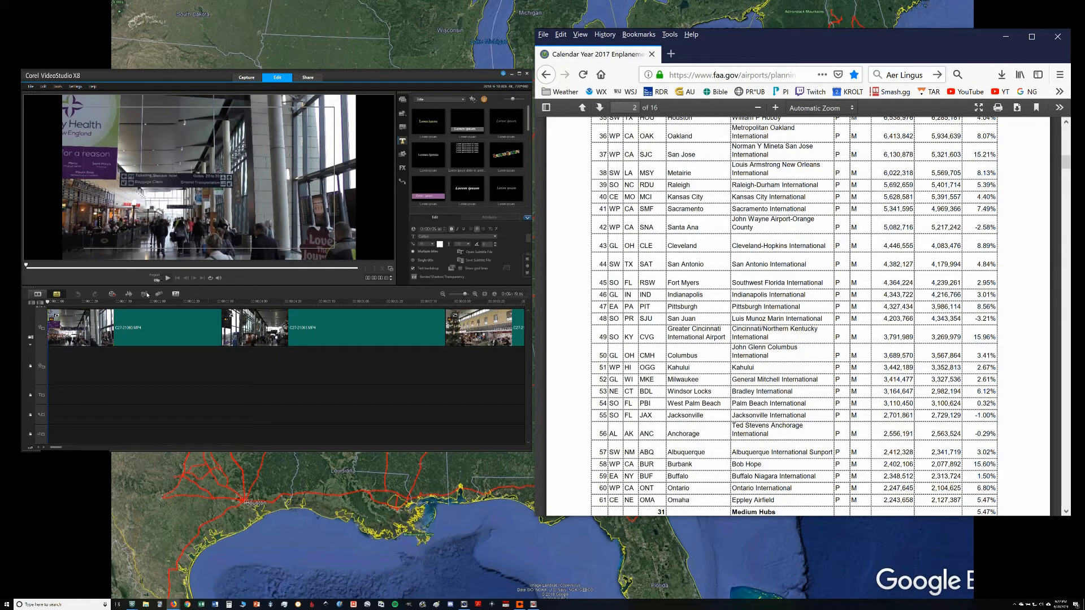
left_click(144, 320)
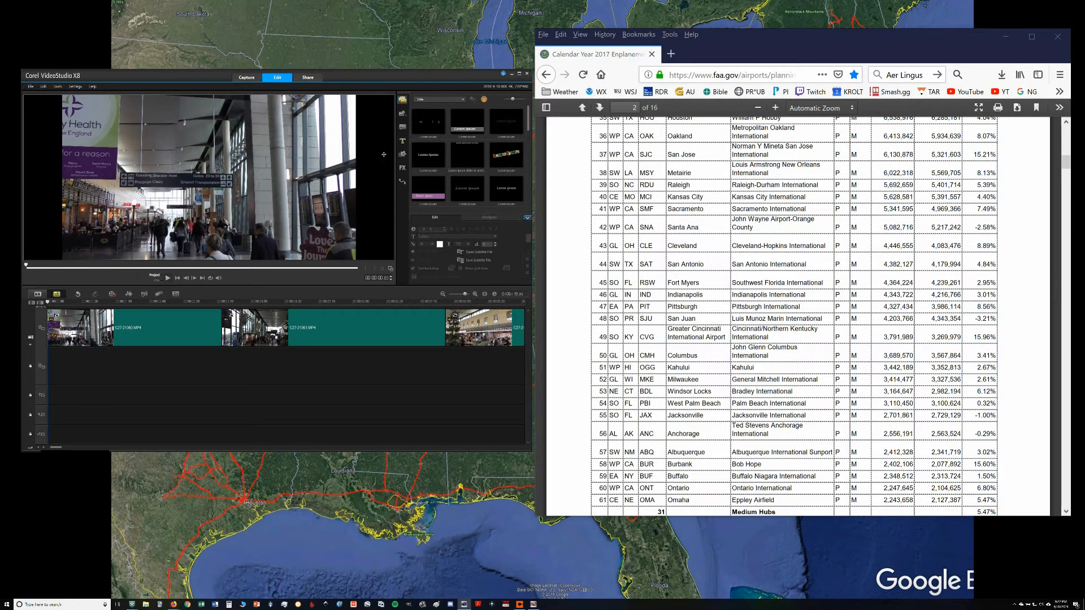
Step: Start a subtitle over the first terminal clip reading "In 2017, BDL was the 53rd busiest airport in the U.S."
left_click(403, 142)
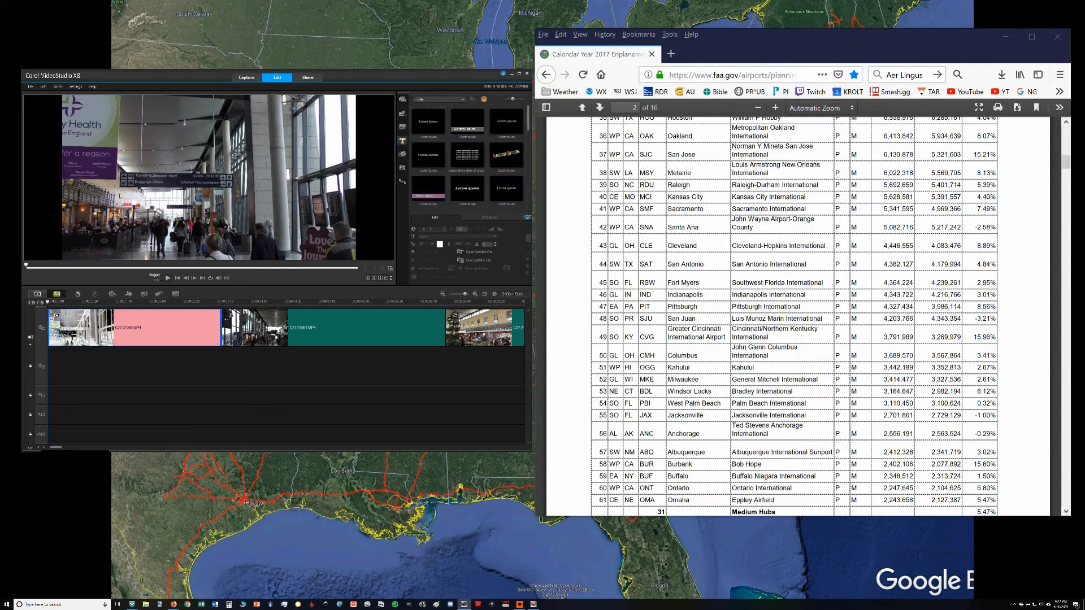
double_click(87, 205)
type("In")
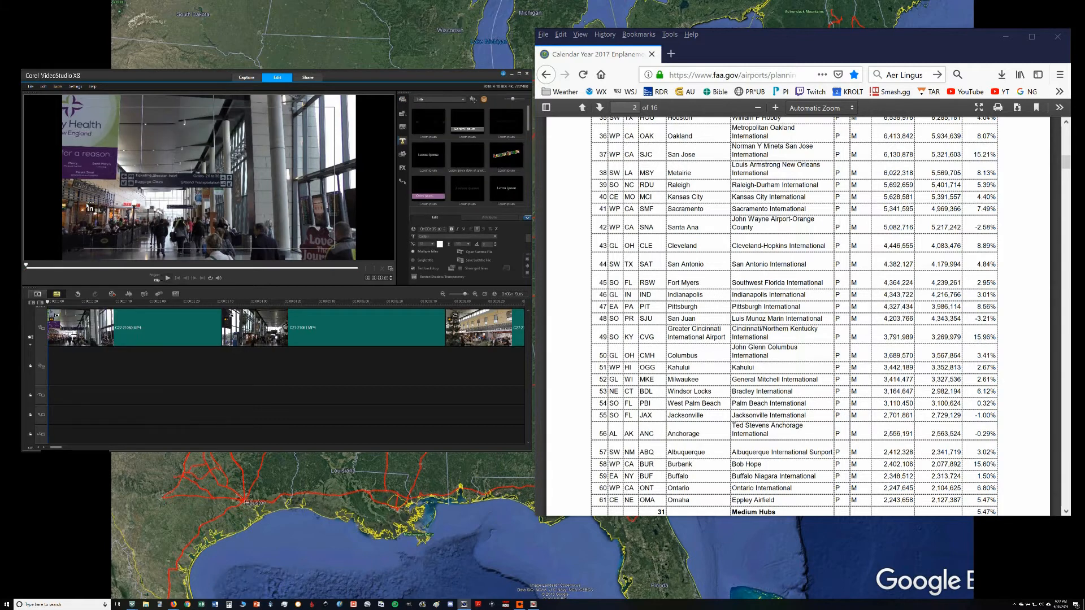
type(" 2017, BDL was the")
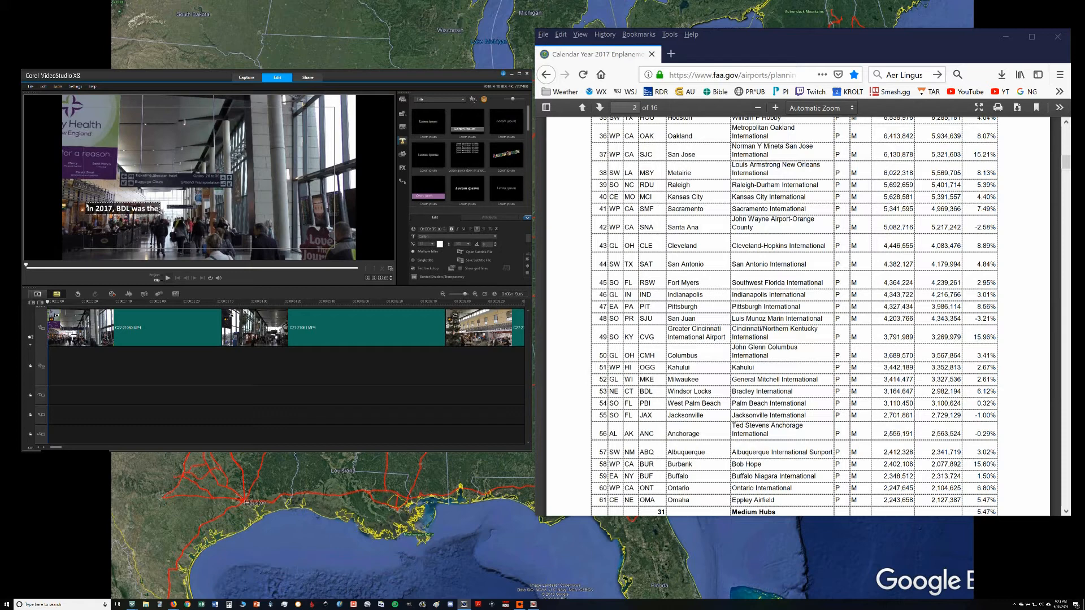
type(" 53rd busy of the")
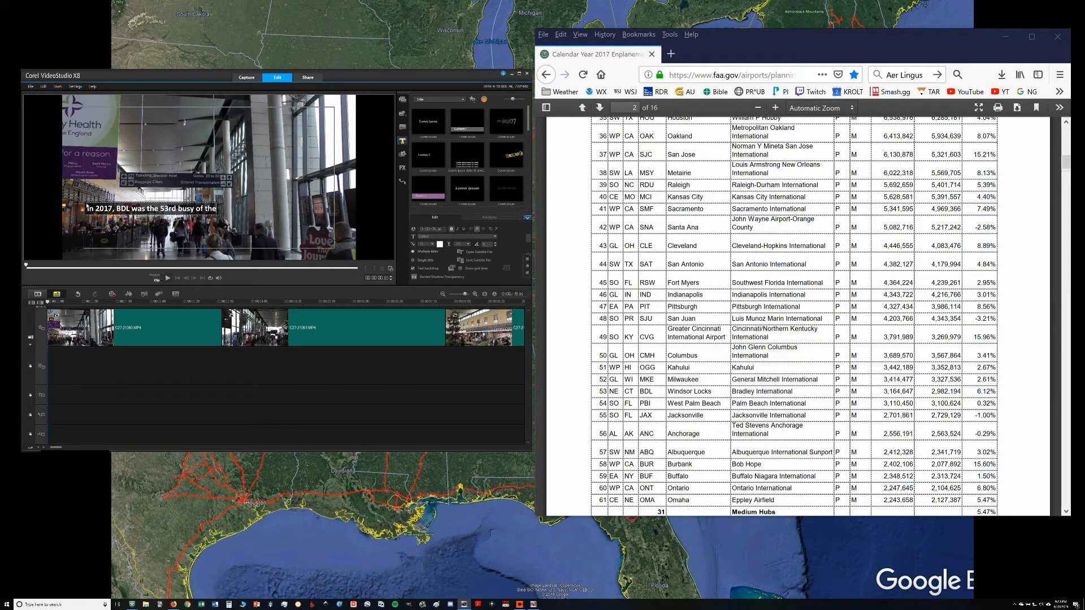
key("BackSpace")
key("BackSpace")
key("BackSpace")
key("BackSpace")
key("BackSpace")
key("BackSpace")
key("BackSpace")
key("BackSpace")
type("iest airport")
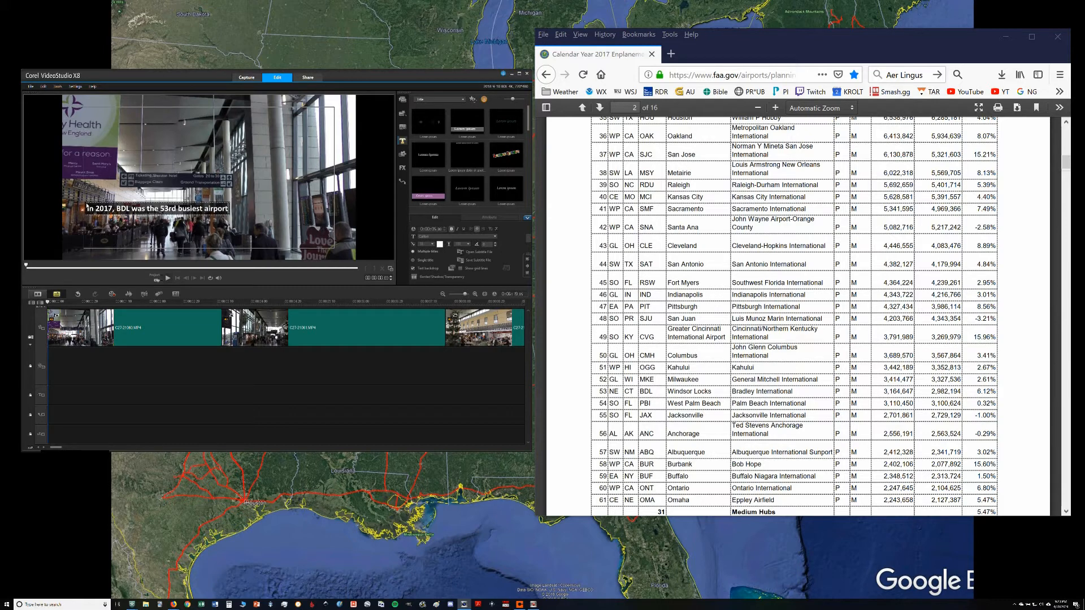
type(" in the U.S.")
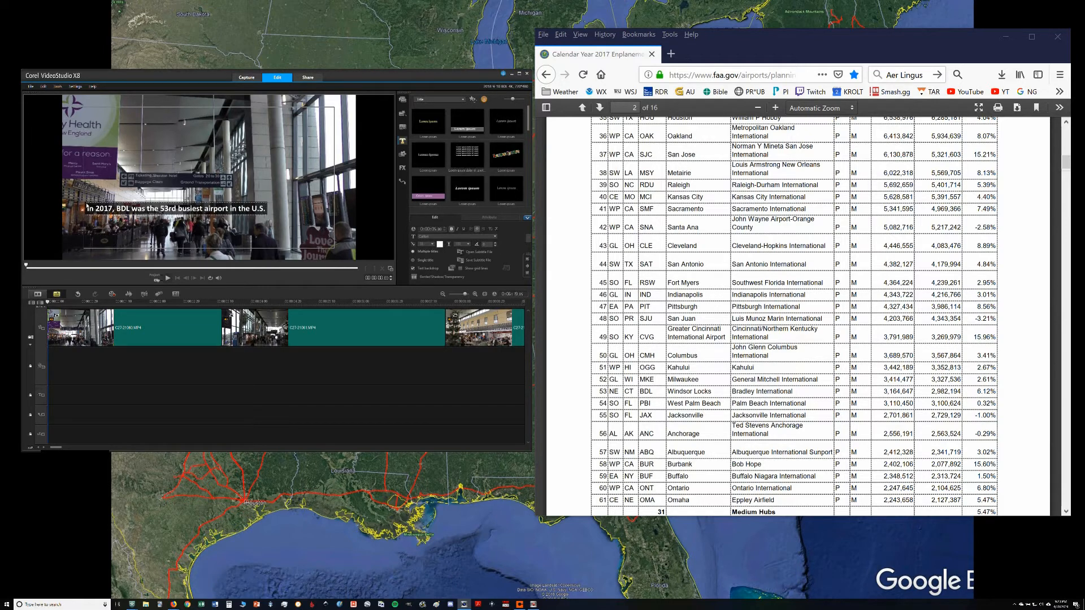
Step: Add a second line to the subtitle reading "in terms of passenger enplanements."
key("Return")
type("in")
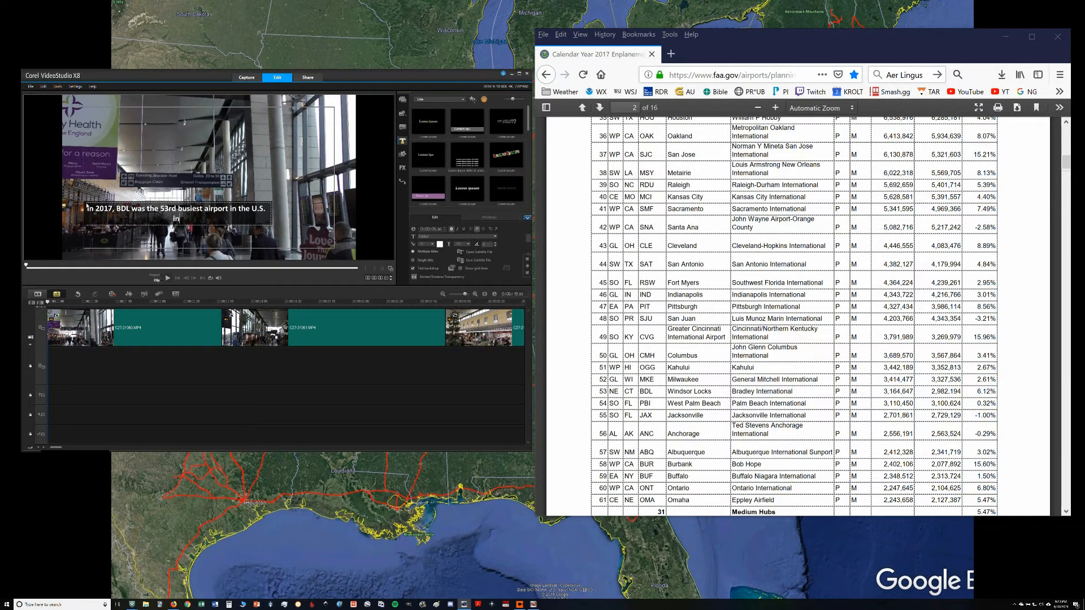
type(" terms")
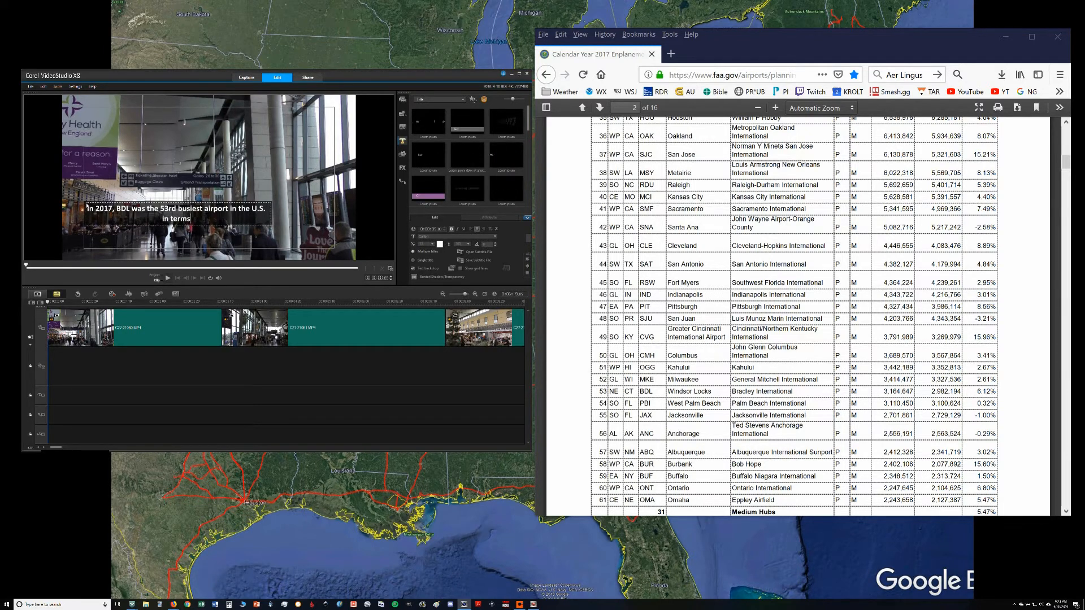
type(" of passenger")
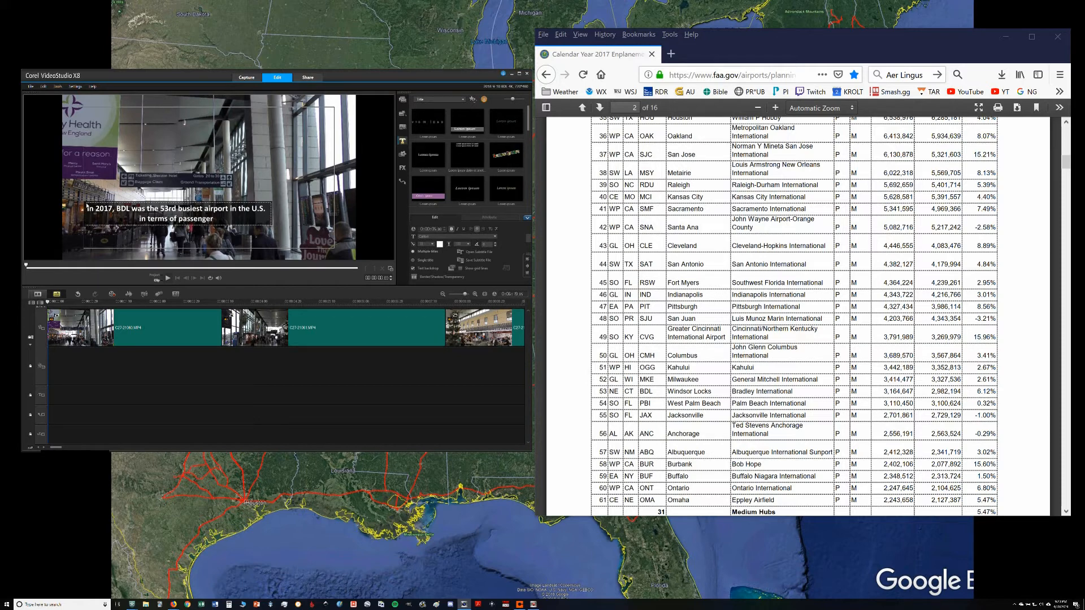
type(" enplanements.")
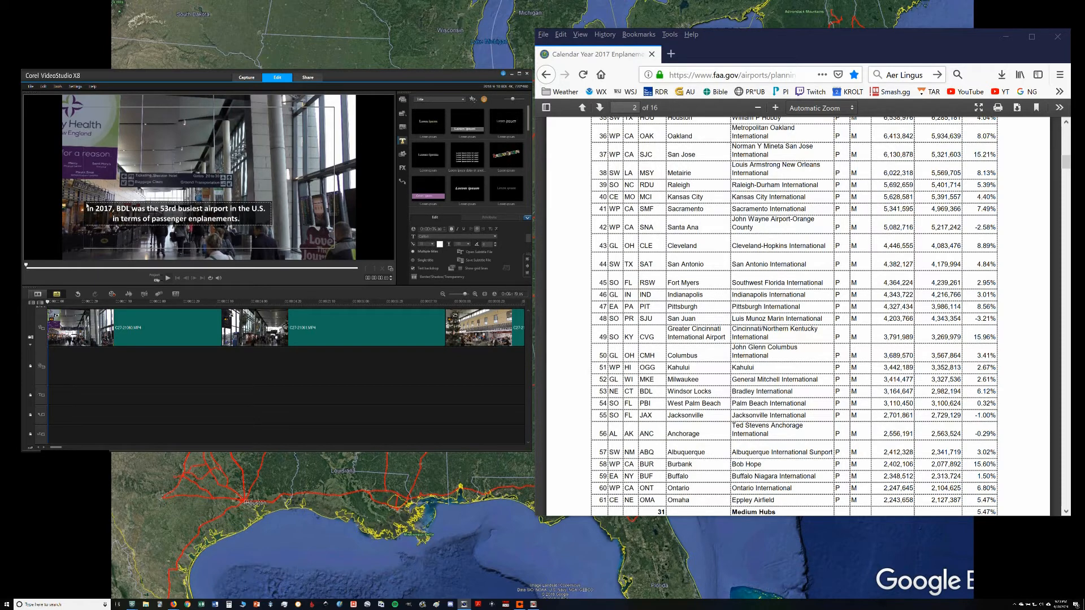
Step: Move the enplanement subtitle lower in the frame and shorten it to end with the first terminal clip
left_click(171, 195)
left_click_drag(175, 207, 186, 222)
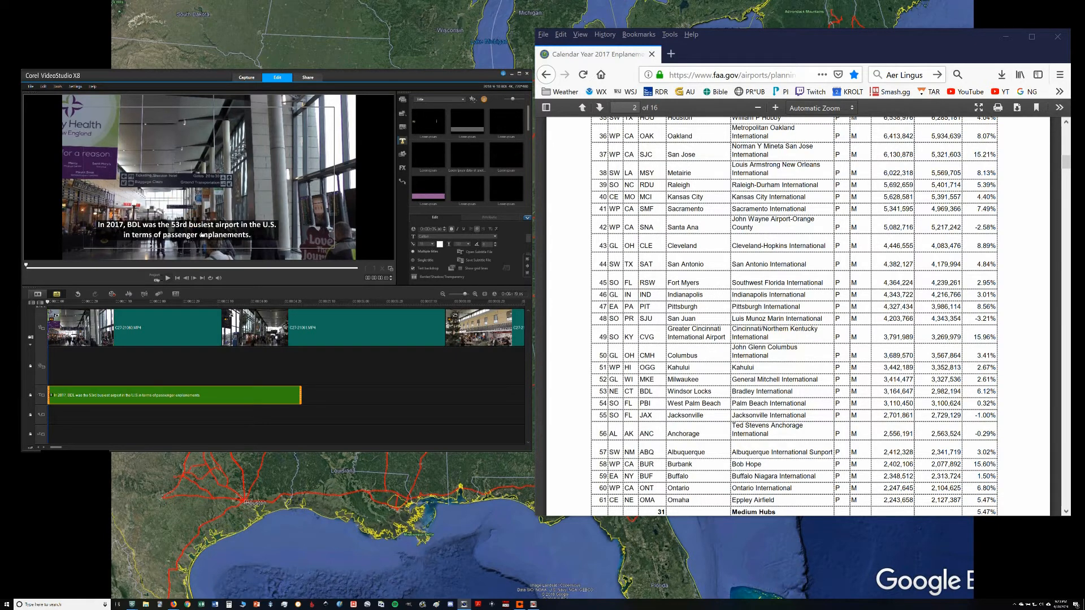
left_click(670, 53)
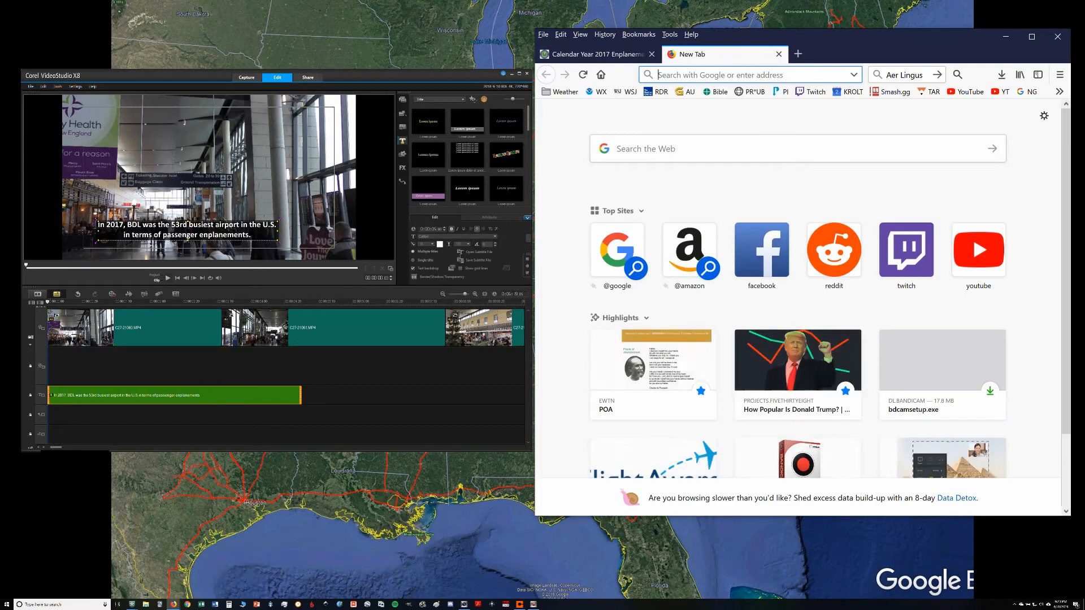
left_click(300, 393)
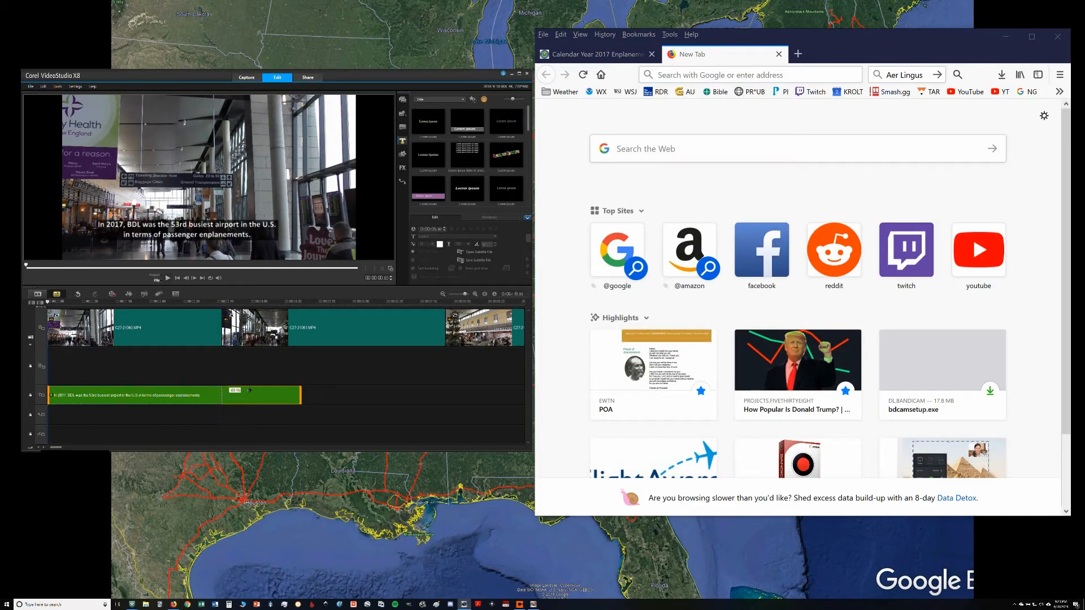
left_click_drag(249, 390, 221, 394)
Step: Open the KAYAK route map for Bradley at kayak.com/routes/BDL in the new browser tab
left_click(761, 75)
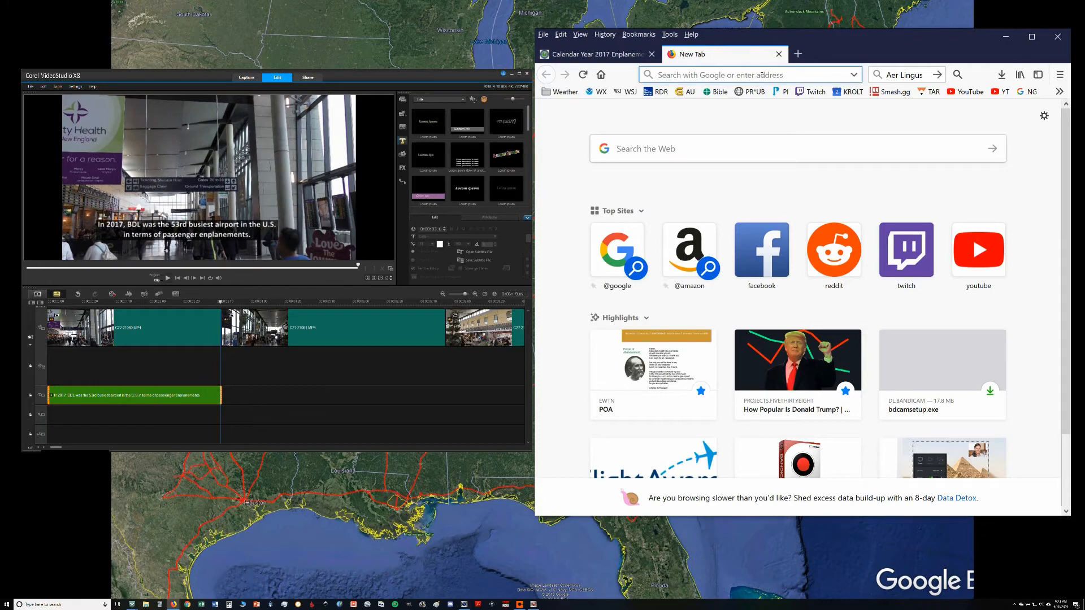
type("vital Catholic")
key("BackSpace")
key("BackSpace")
key("BackSpace")
key("BackSpace")
key("BackSpace")
key("BackSpace")
key("BackSpace")
key("BackSpace")
key("BackSpace")
key("BackSpace")
key("BackSpace")
key("BackSpace")
key("BackSpace")
key("BackSpace")
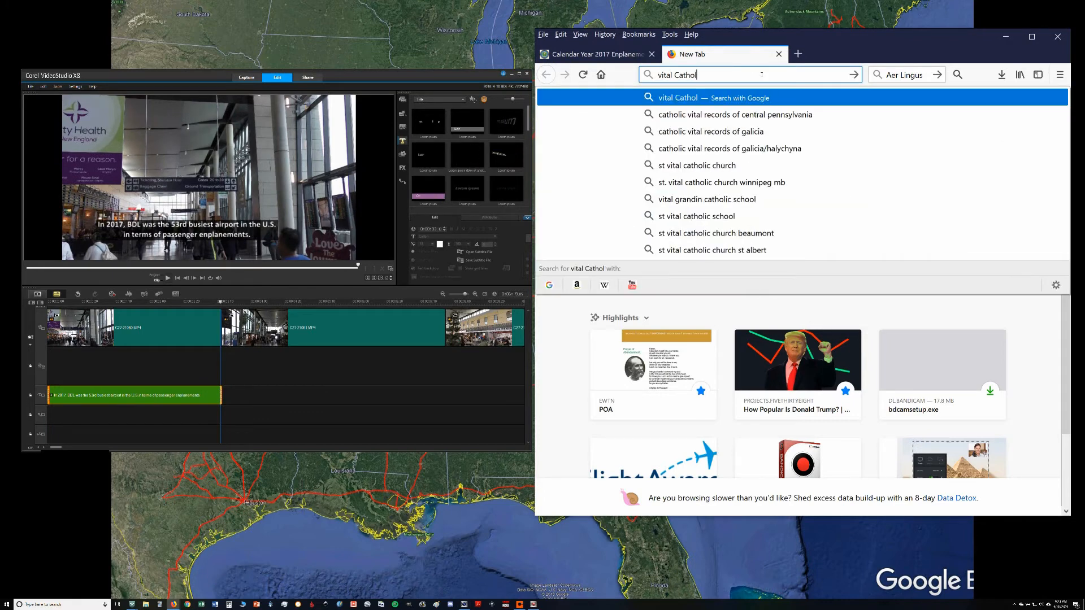
type("kayak.com/")
key("Return")
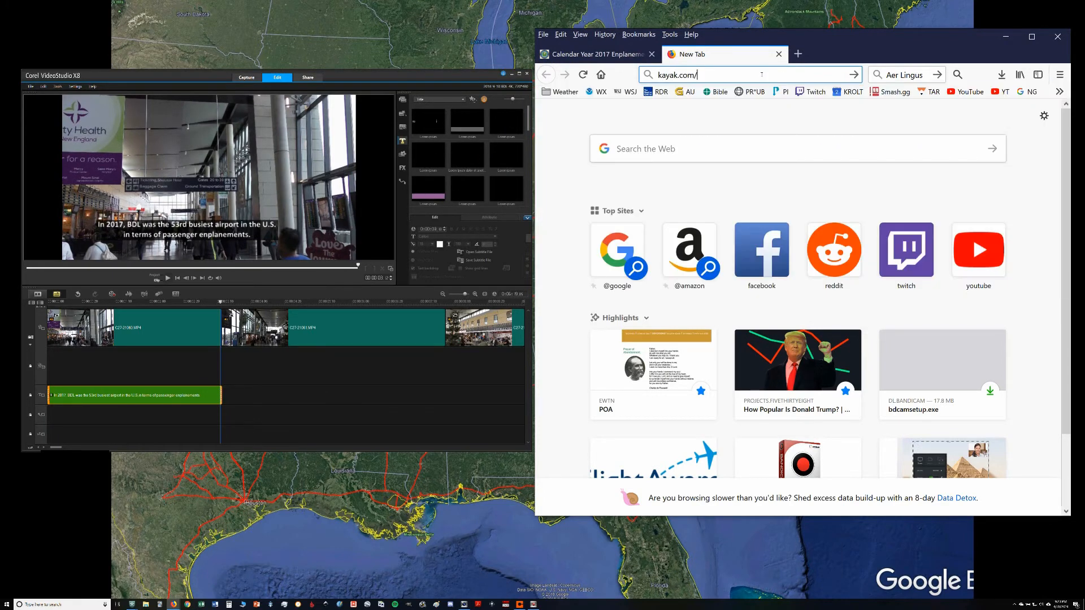
type("routes/")
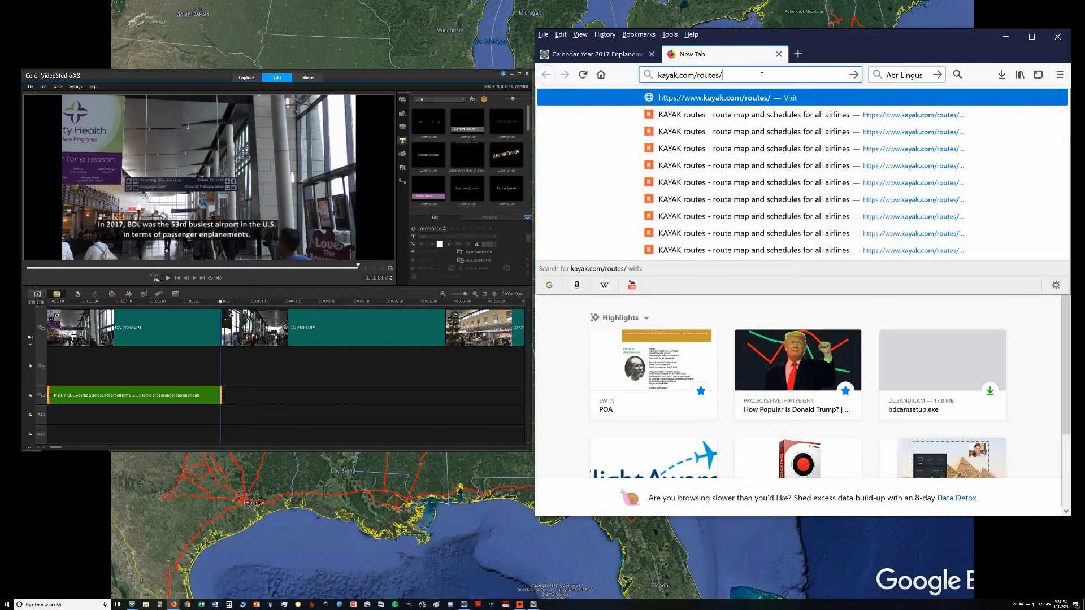
type("B")
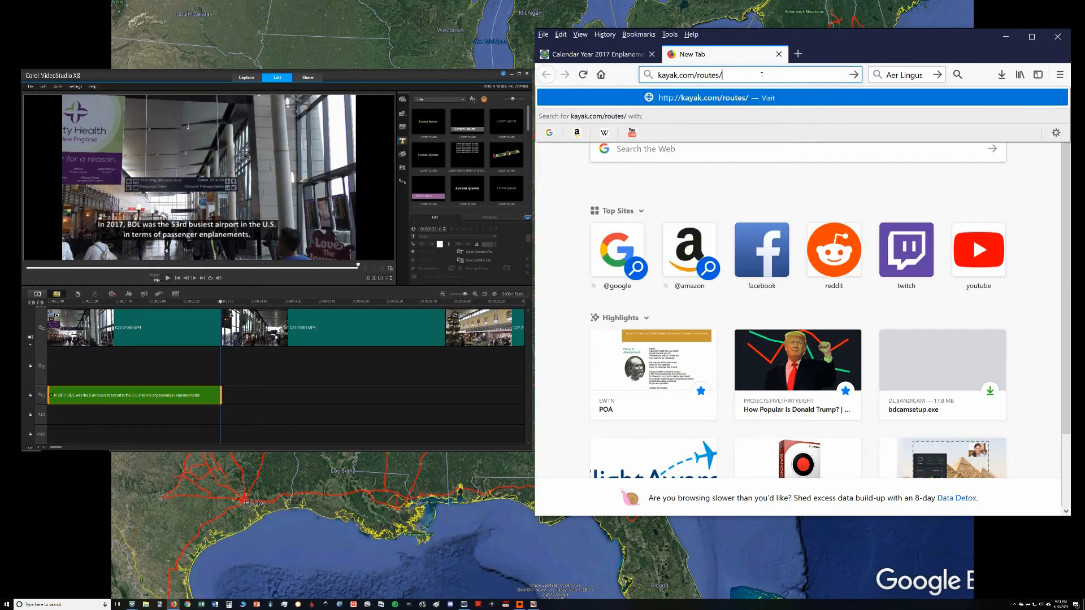
type("DL")
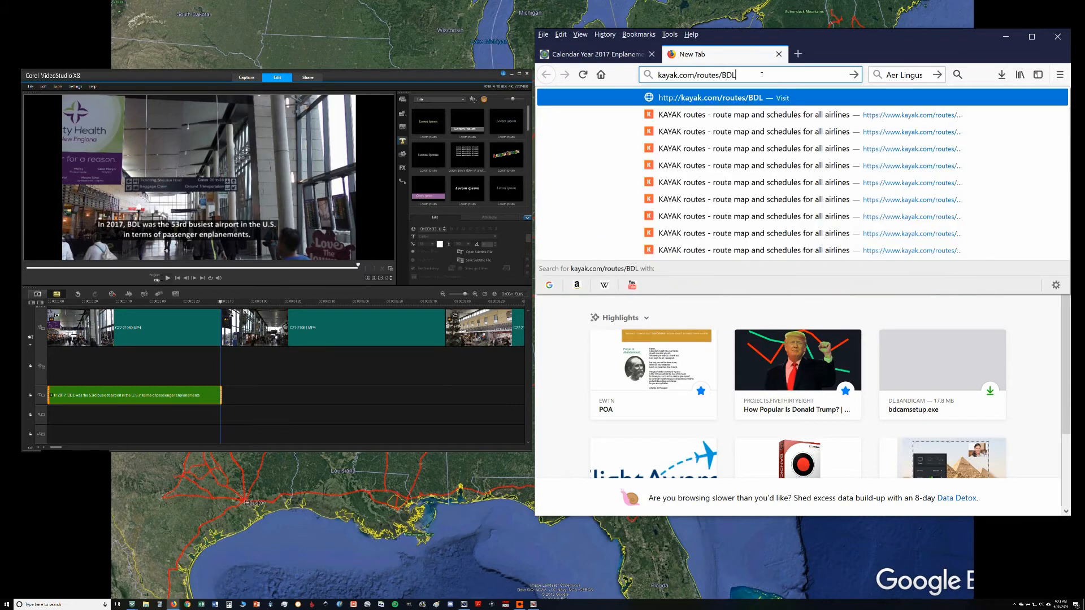
key("Return")
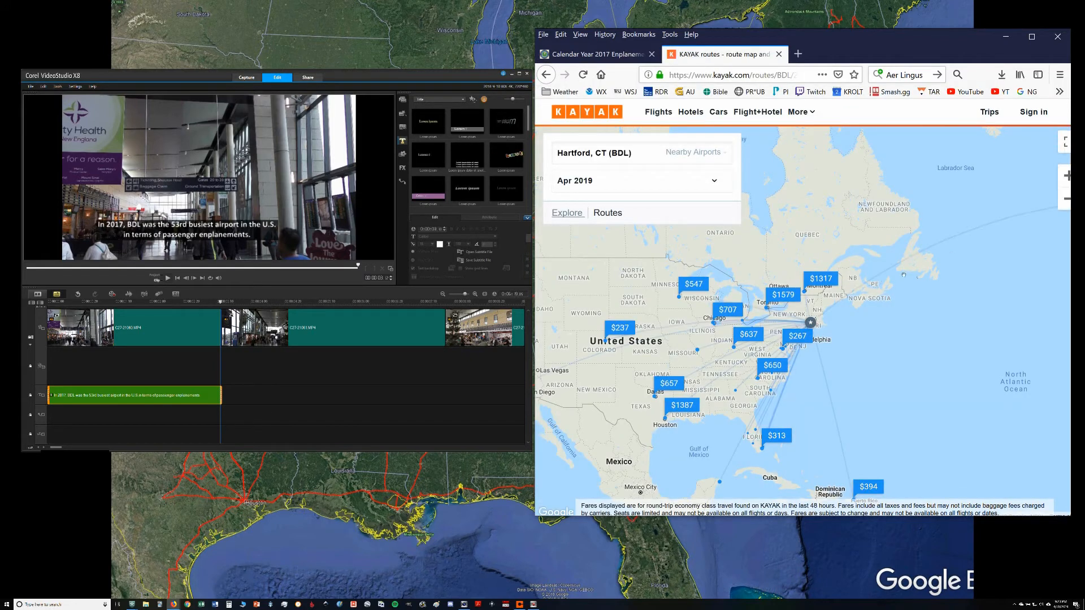
Step: Examine the nonstop routes from Hartford (BDL) on the KAYAK map, including those to Europe, Mexico, the Caribbean and across the United States
left_click_drag(909, 281, 732, 303)
scroll(857, 324, "down", 2)
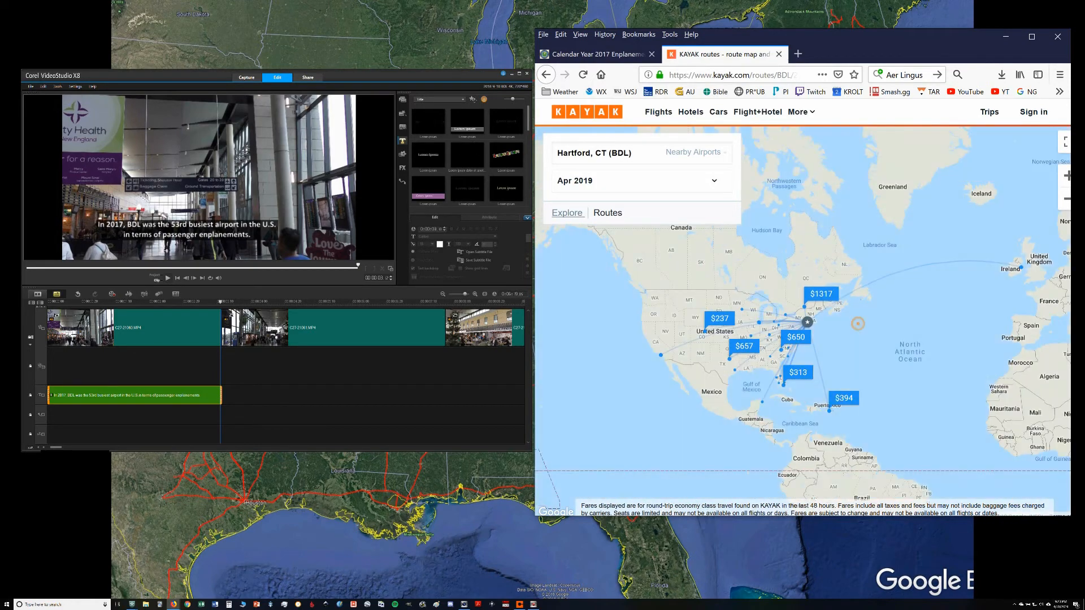
scroll(772, 322, "up", 2)
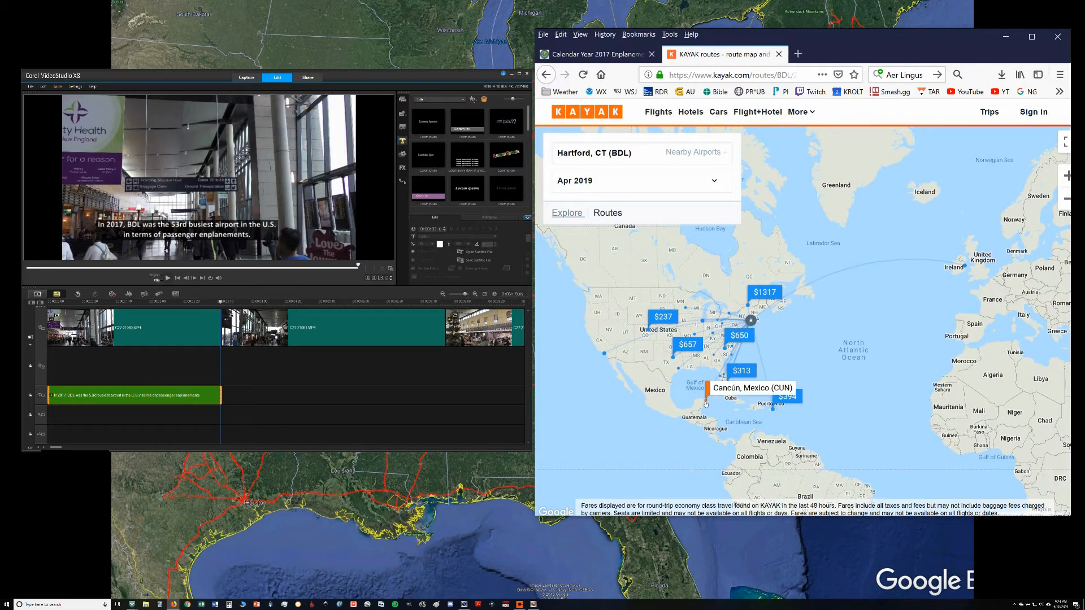
mouse_move(727, 313)
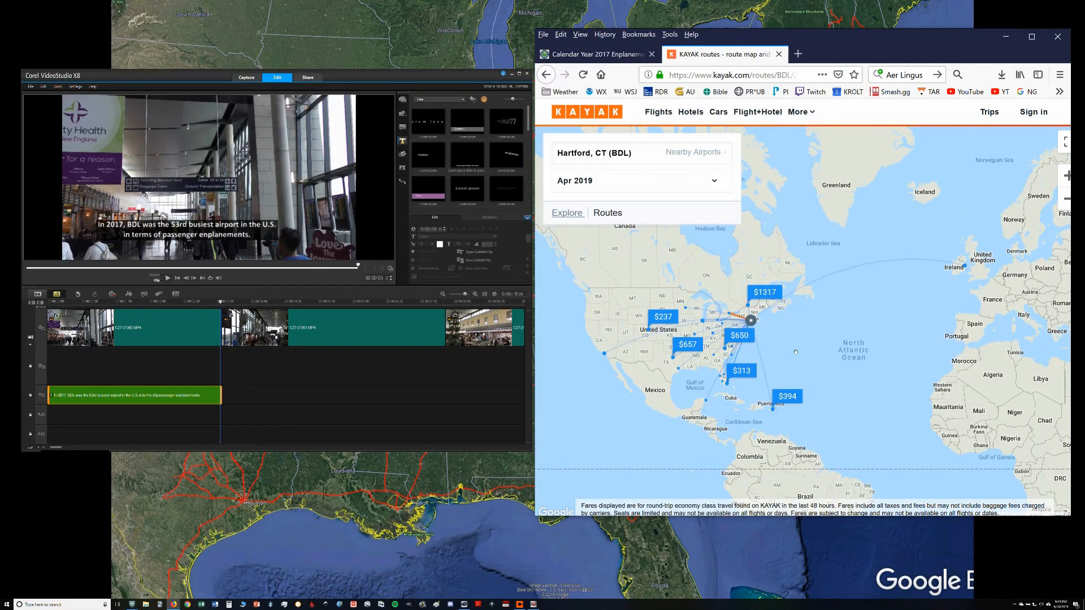
left_click_drag(795, 351, 830, 332)
scroll(803, 315, "up", 1)
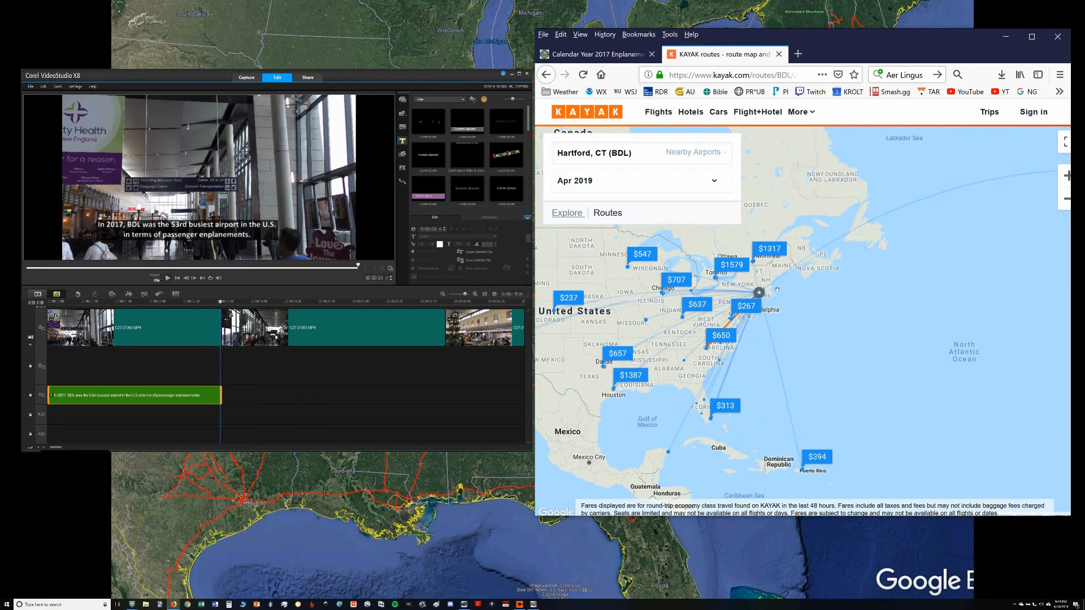
left_click_drag(794, 300, 890, 301)
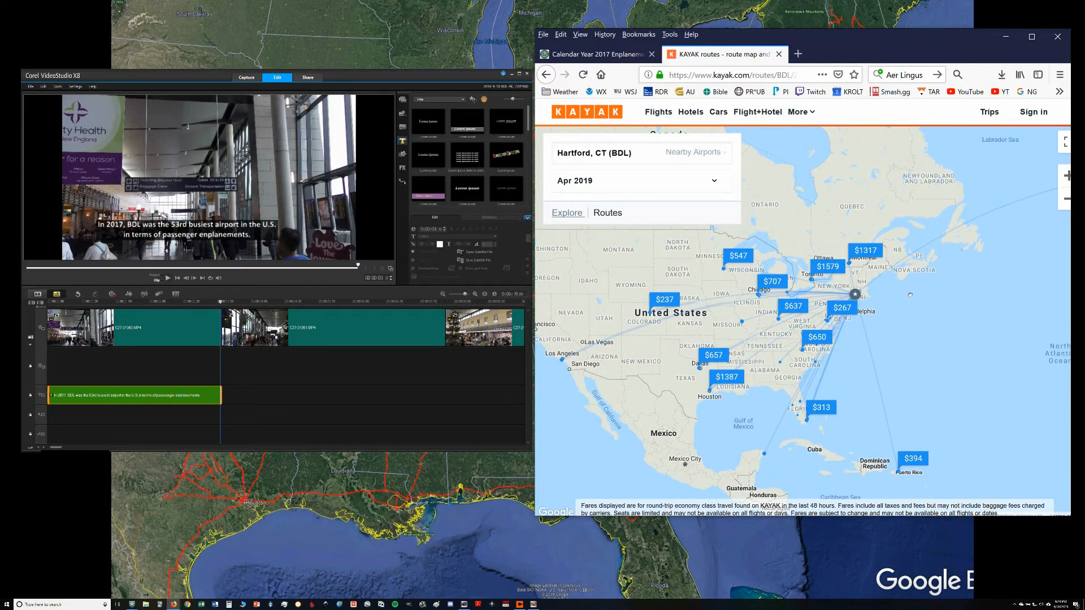
mouse_move(911, 295)
left_mouse_down()
mouse_move(873, 305)
mouse_move(894, 305)
left_mouse_up()
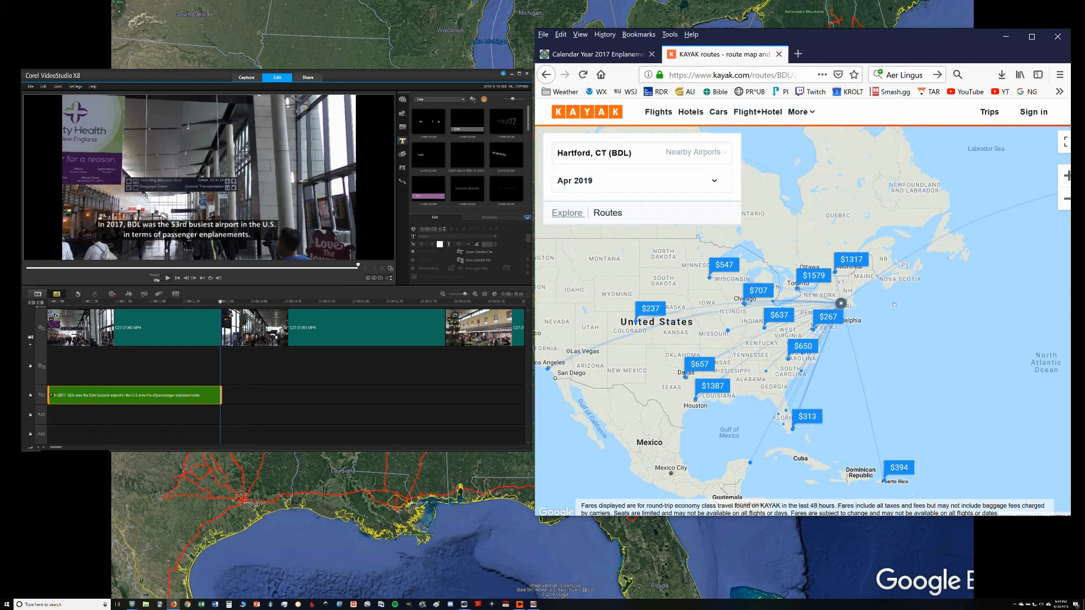
double_click(769, 75)
type("direct")
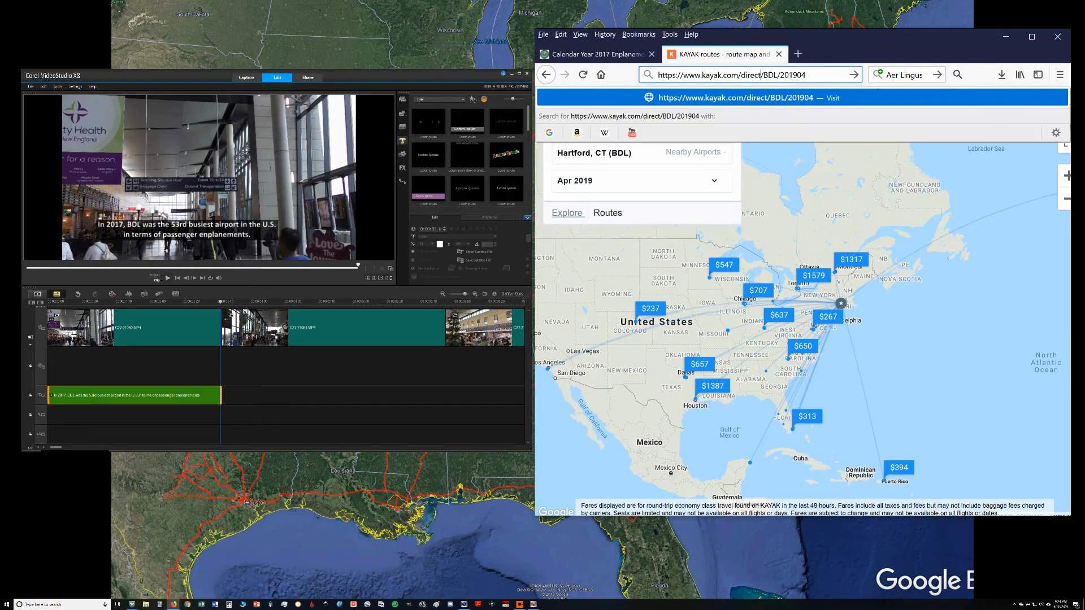
key("Return")
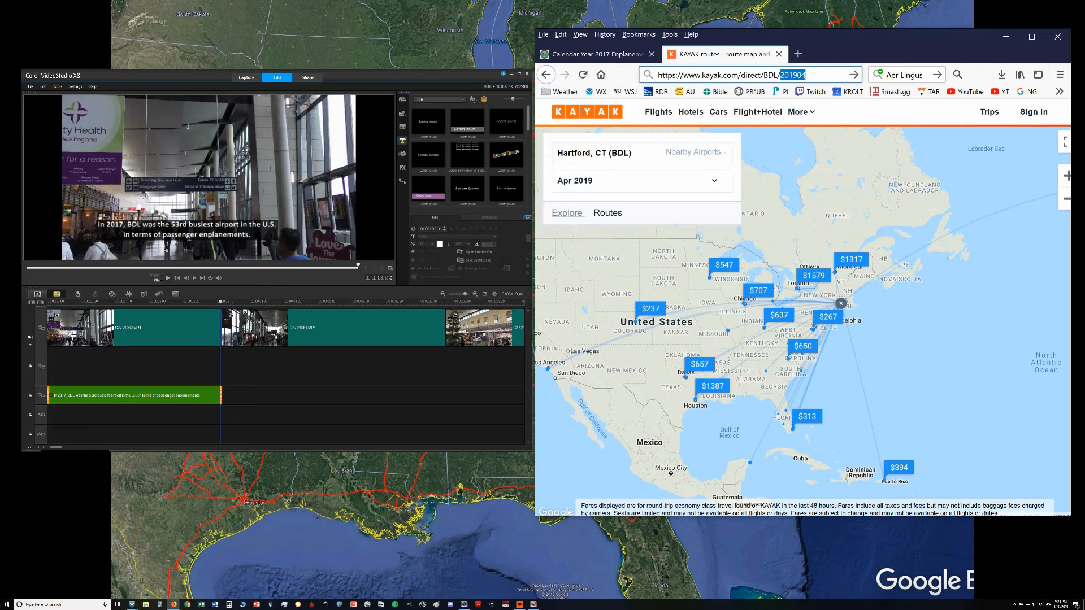
key("Return")
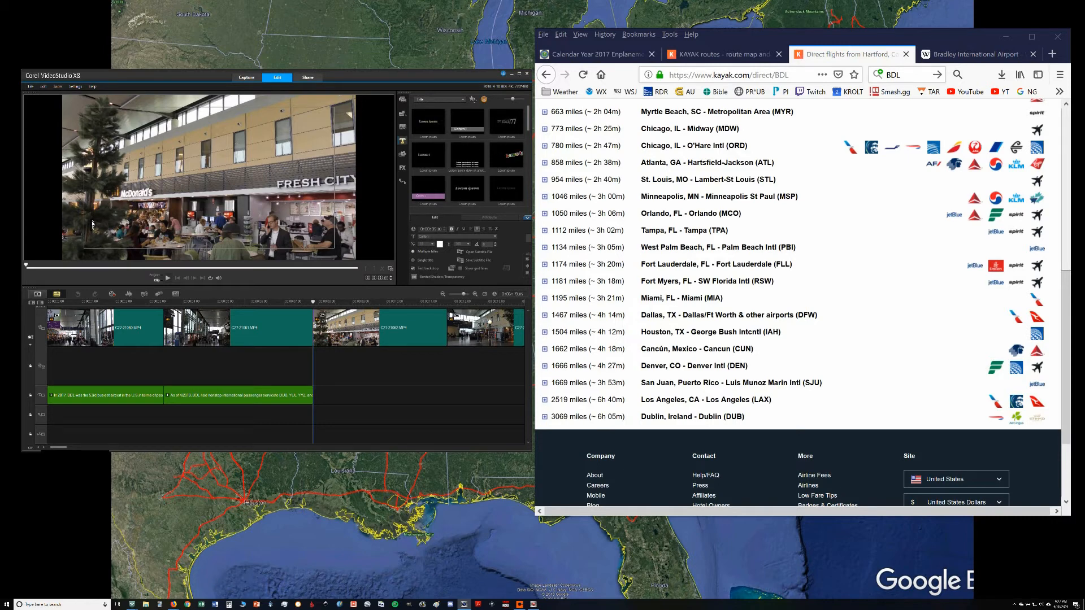
Step: Start a subtitle over the third clip reading "The farthest nonstop passenger routes from BDL in 4/2019 were to"
left_click(93, 224)
type("The far")
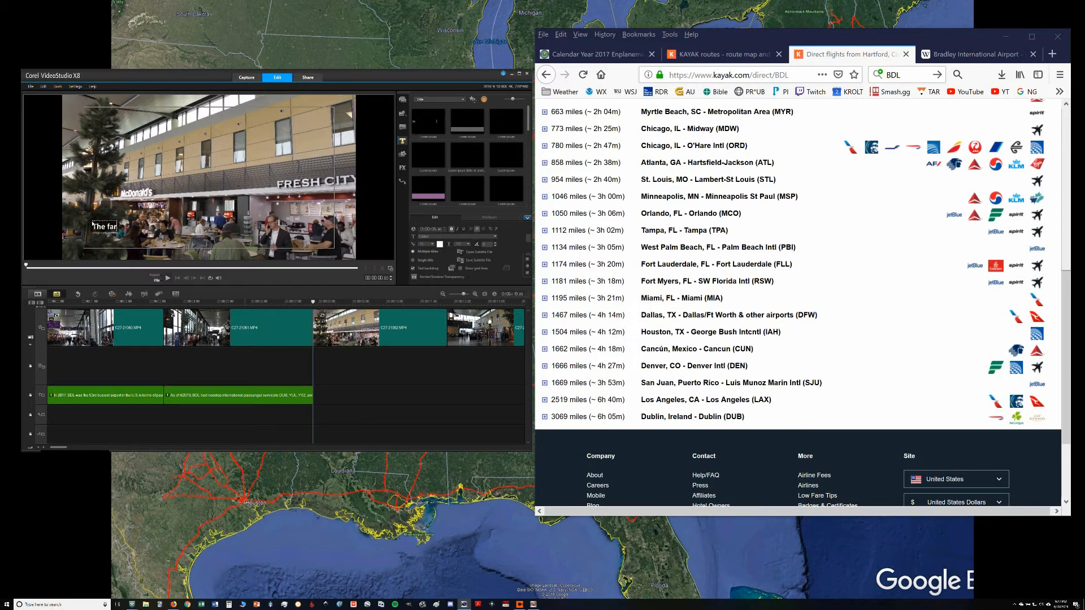
type("thest nonstop routes")
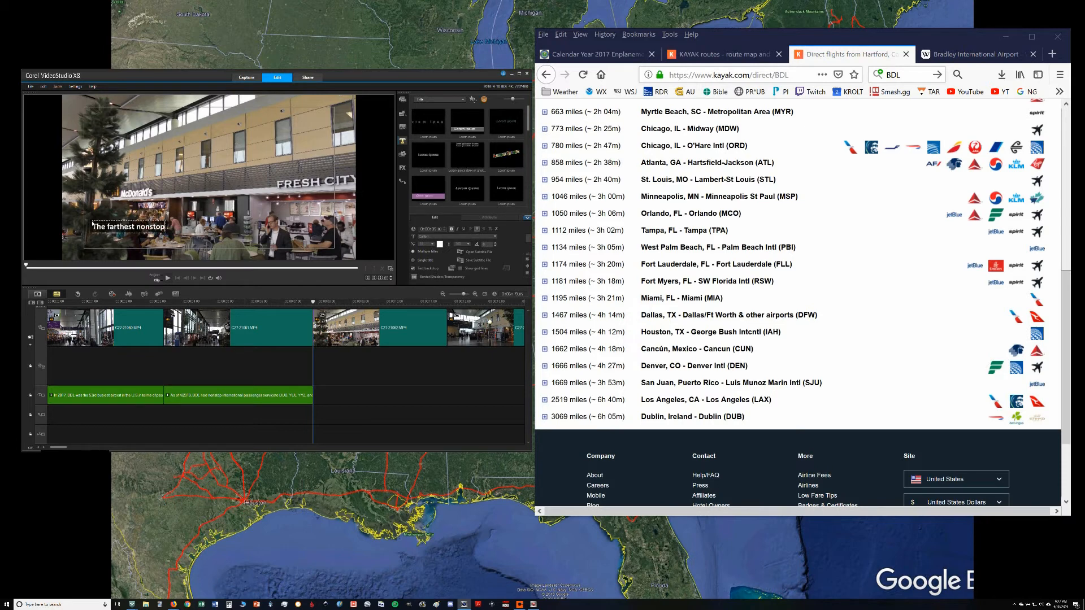
key("BackSpace")
key("BackSpace")
key("BackSpace")
key("BackSpace")
key("BackSpace")
key("BackSpace")
key("BackSpace")
type("passenger routes from BDL in 4/2019 were to")
Step: Complete the subtitle with a second line listing the destinations DUB, LAX, SJU, DEN, CUN, IAH, DFW, MIA, RSW, and FLL
key("Return")
type("(1")
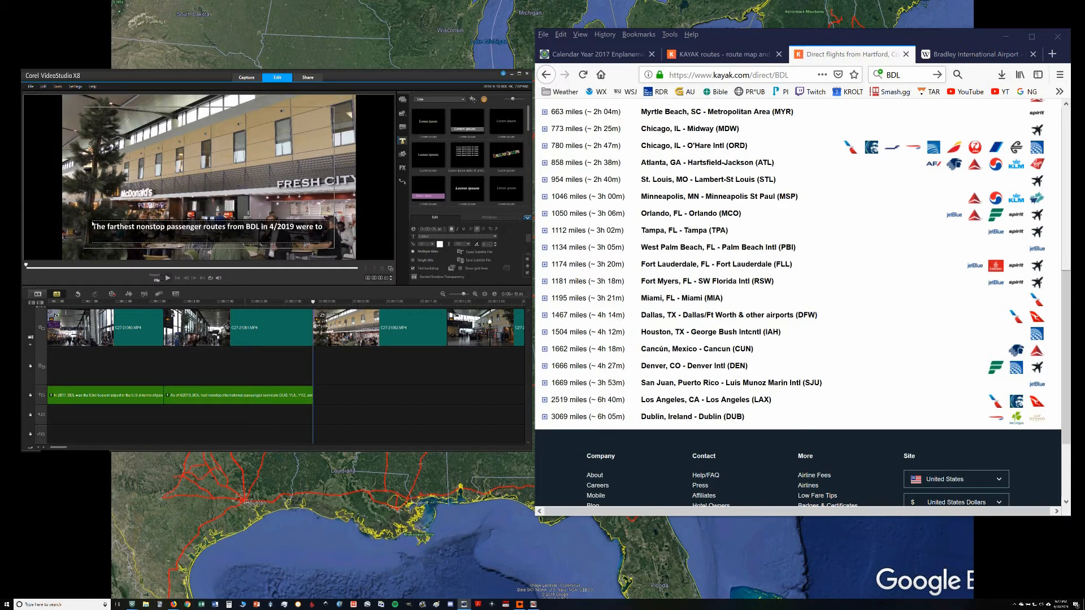
key("Return")
type("DUB, LAX, S")
type("JU, DEN, CUN,")
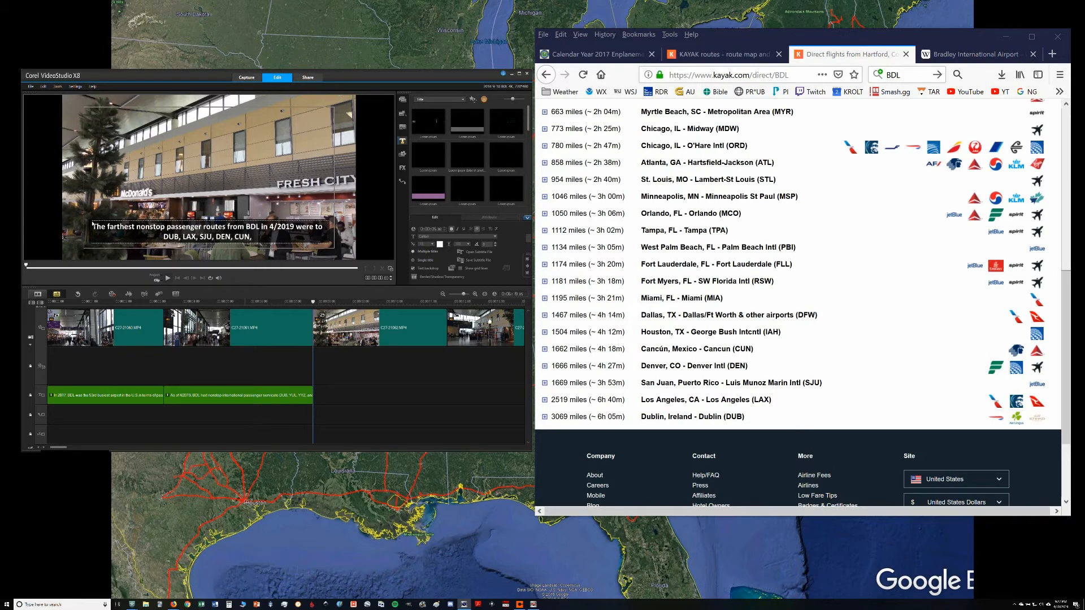
type(" IAH,")
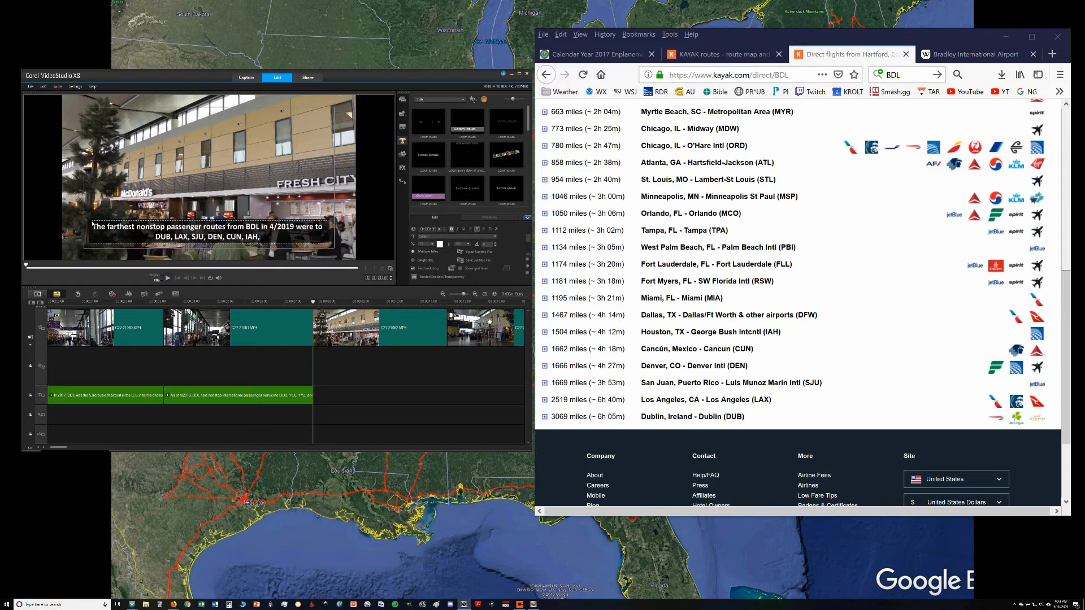
type(" DFW,")
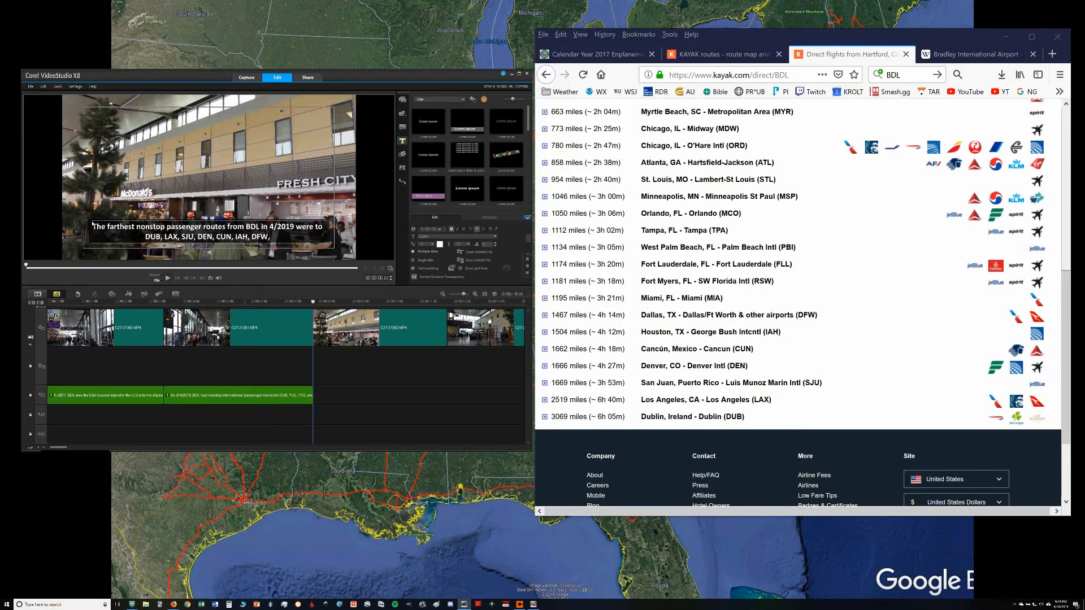
type(" MIA, R")
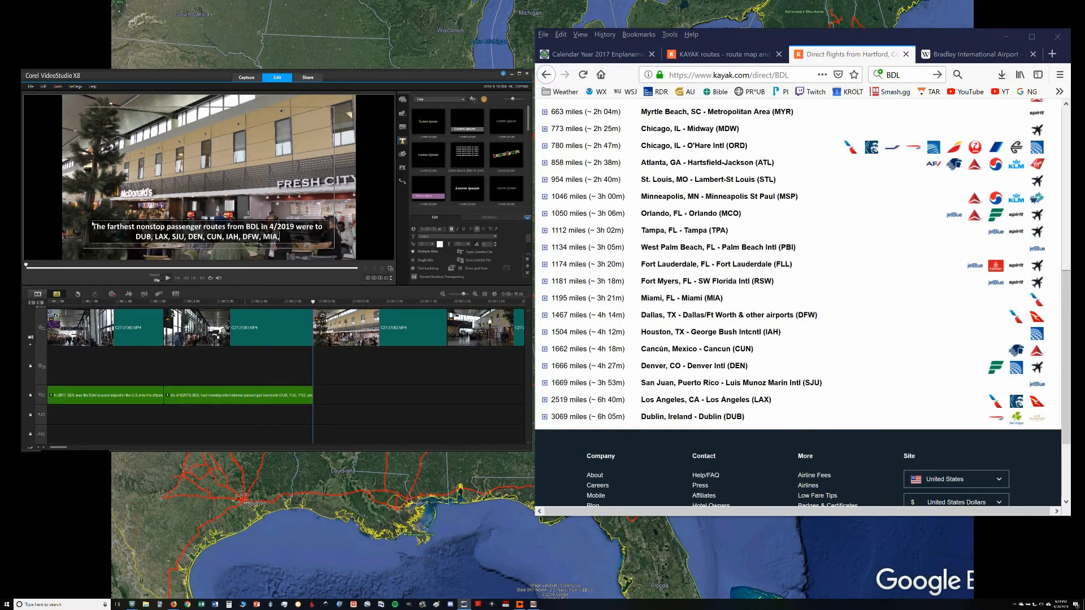
type("SW, and FL")
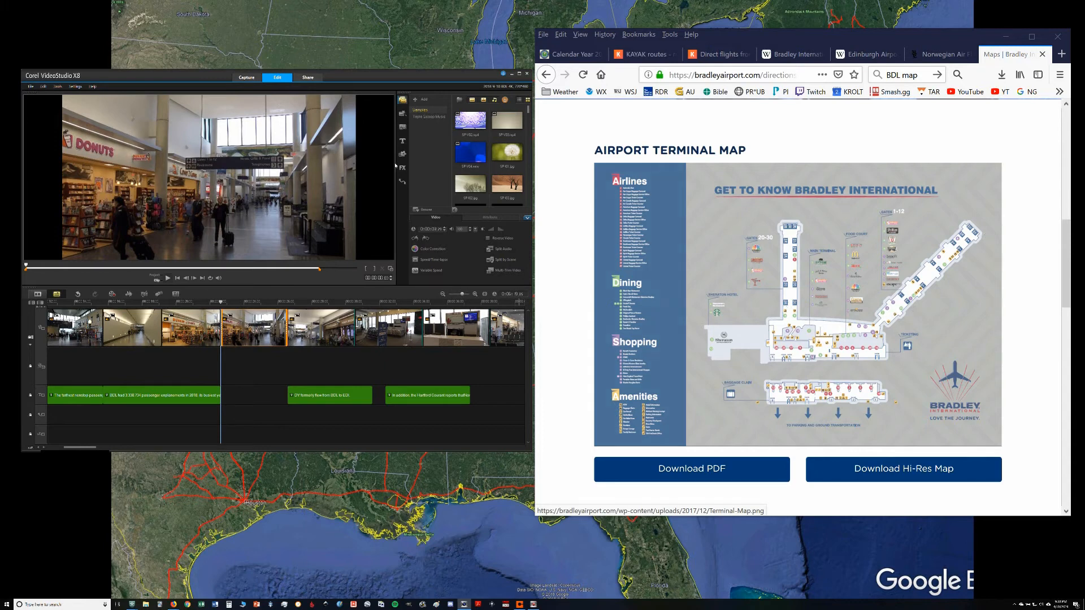
Step: Add a subtitle reading "Gates 1-12" at the playhead over the concourse clip and place it near the bottom of the frame
left_click(402, 141)
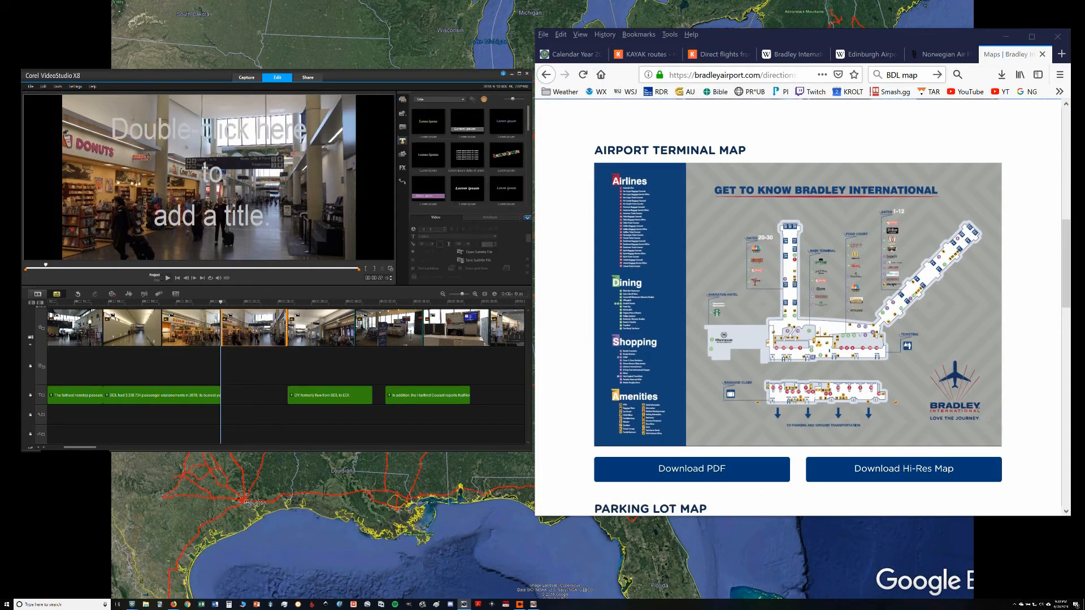
double_click(176, 221)
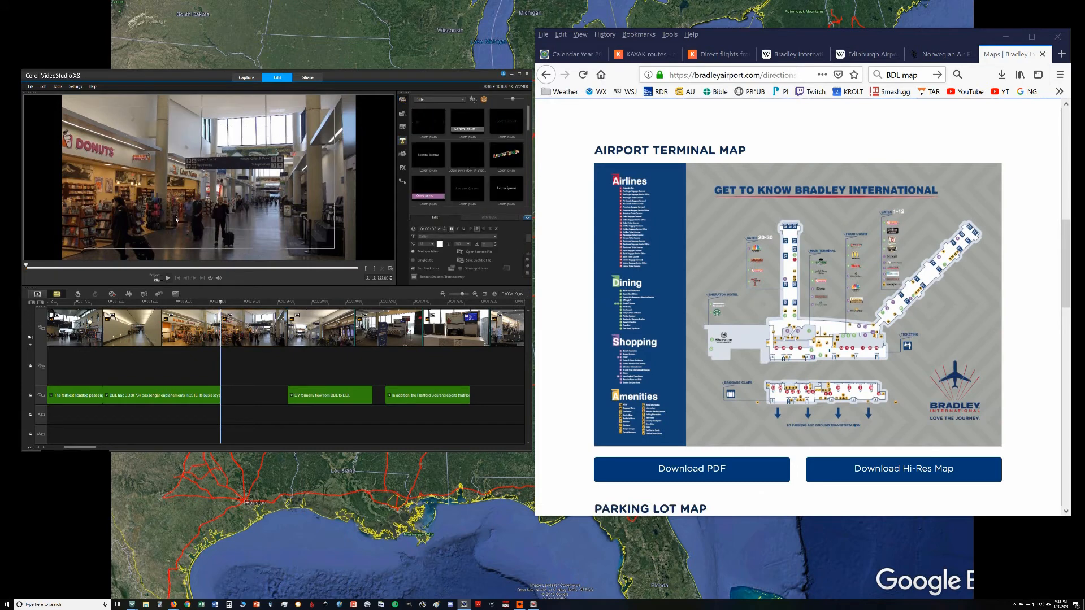
type("Gates 1")
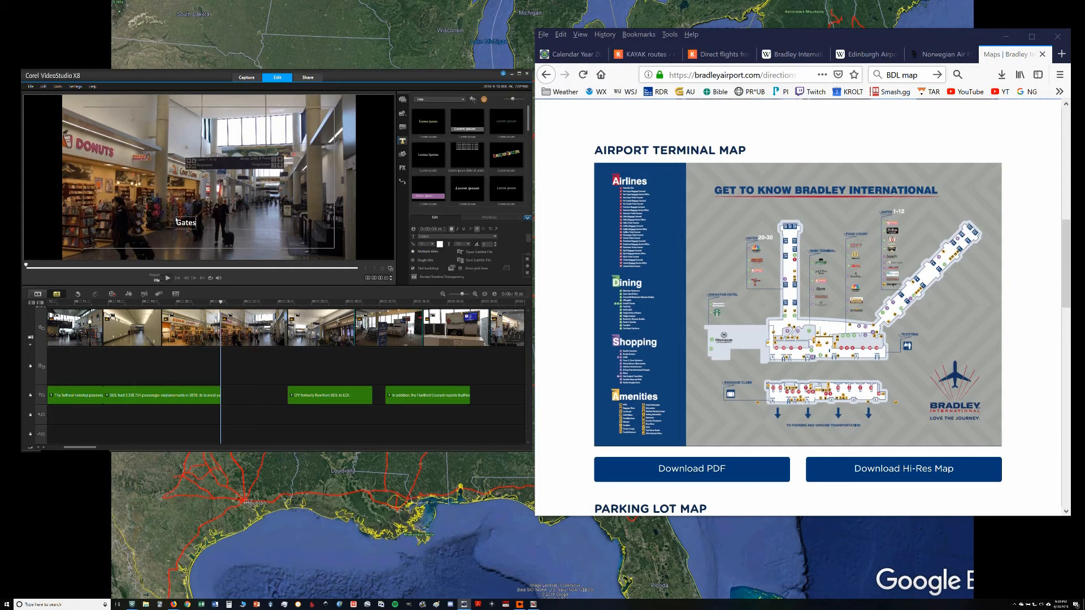
type("-12")
left_click(163, 190)
left_click_drag(203, 224, 193, 239)
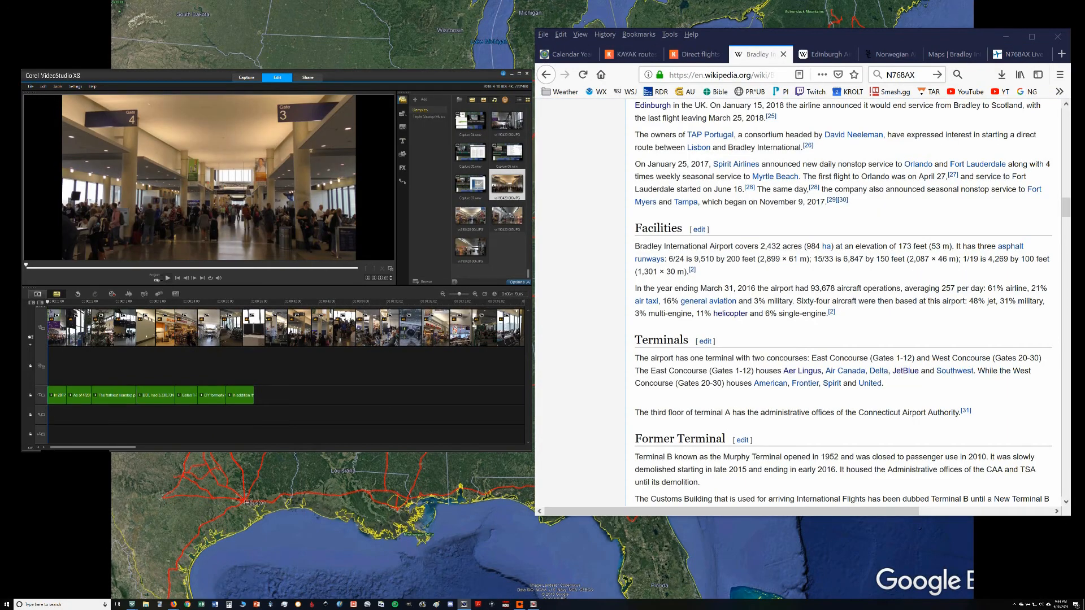
Step: Review the subtitles one by one from the passenger ranking through to the baggage claim area, and return to the project start
left_click(57, 398)
left_click(59, 394)
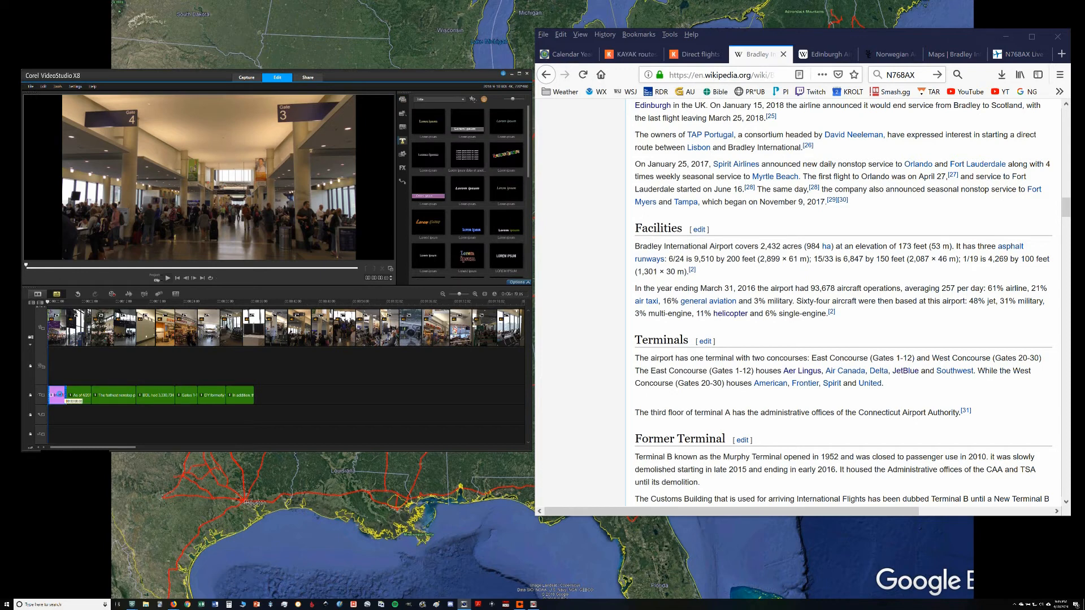
key("Right")
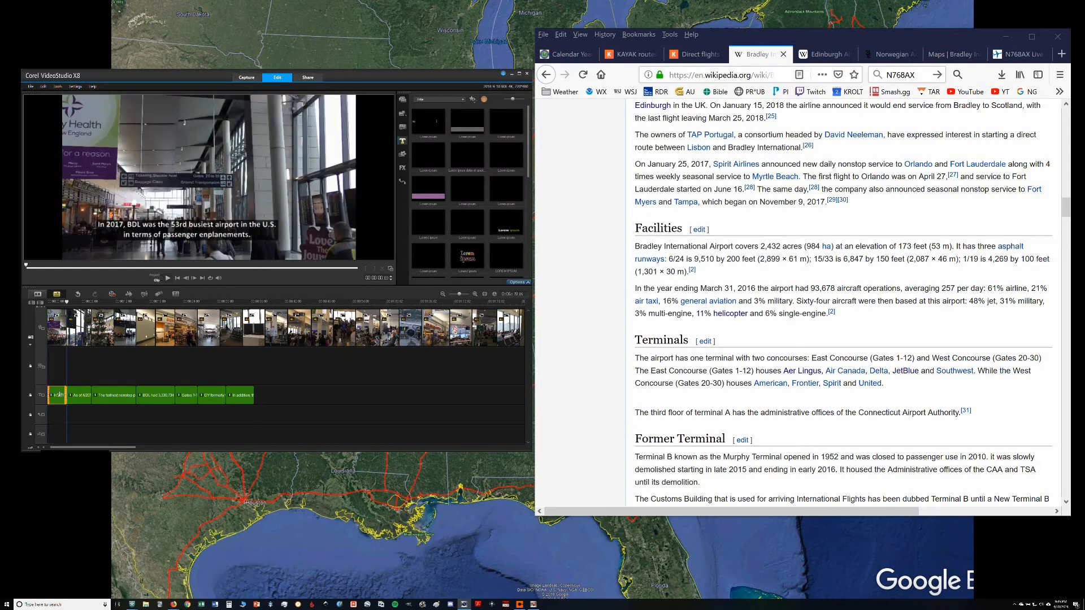
key("Right")
key("Right")
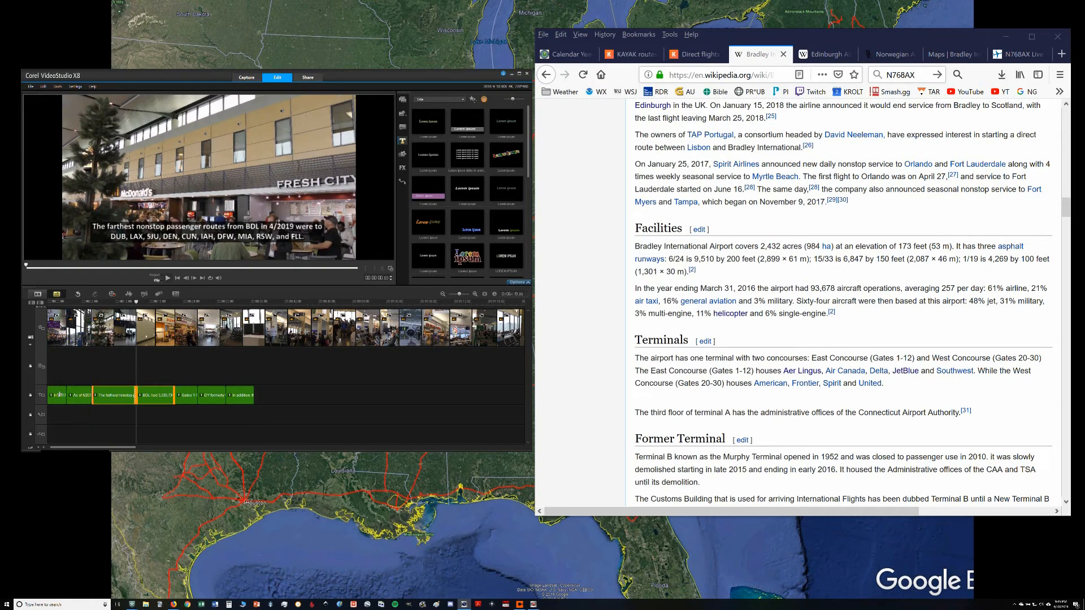
key("Right")
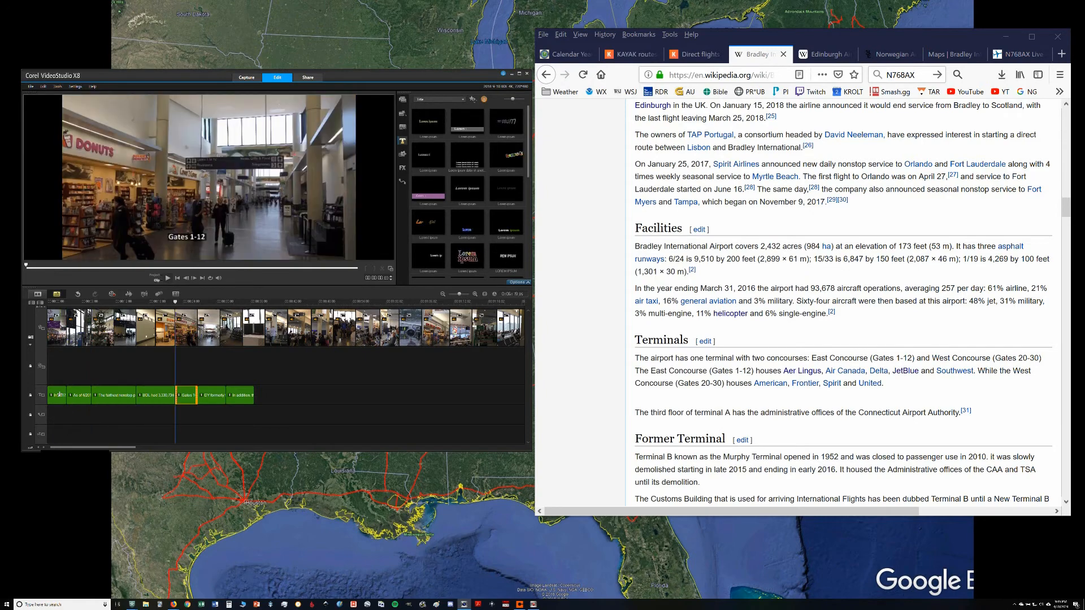
key("Right")
key("Right")
key("Right")
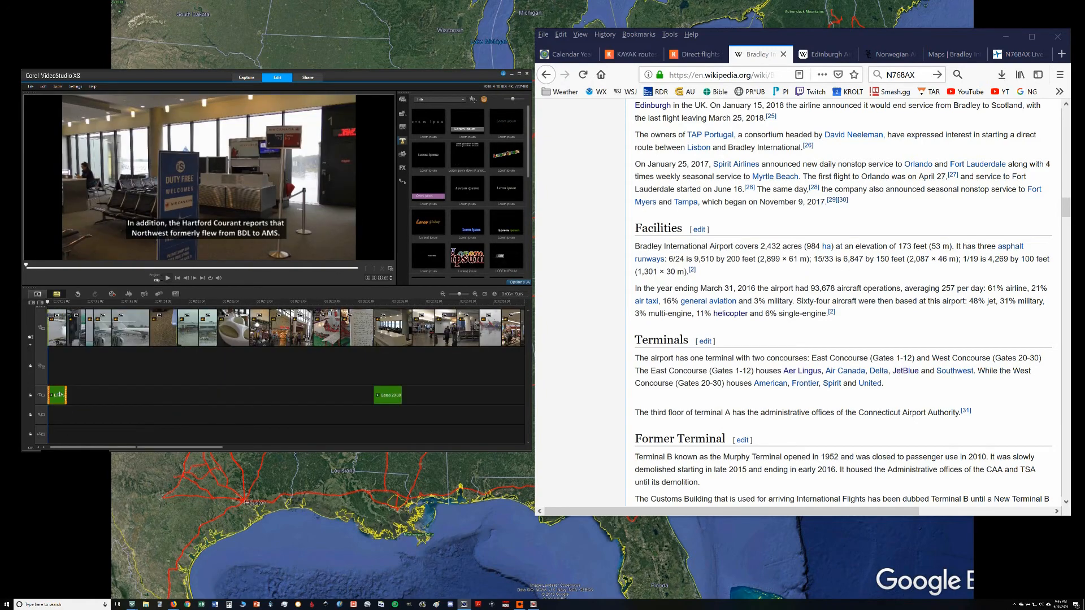
key("Right")
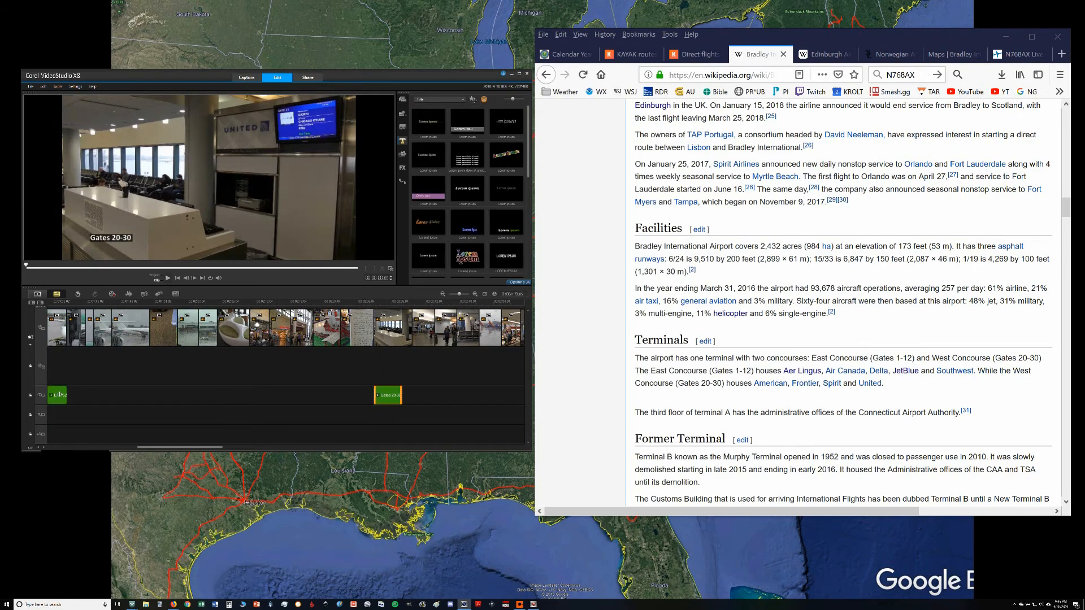
key("Right")
key("Right")
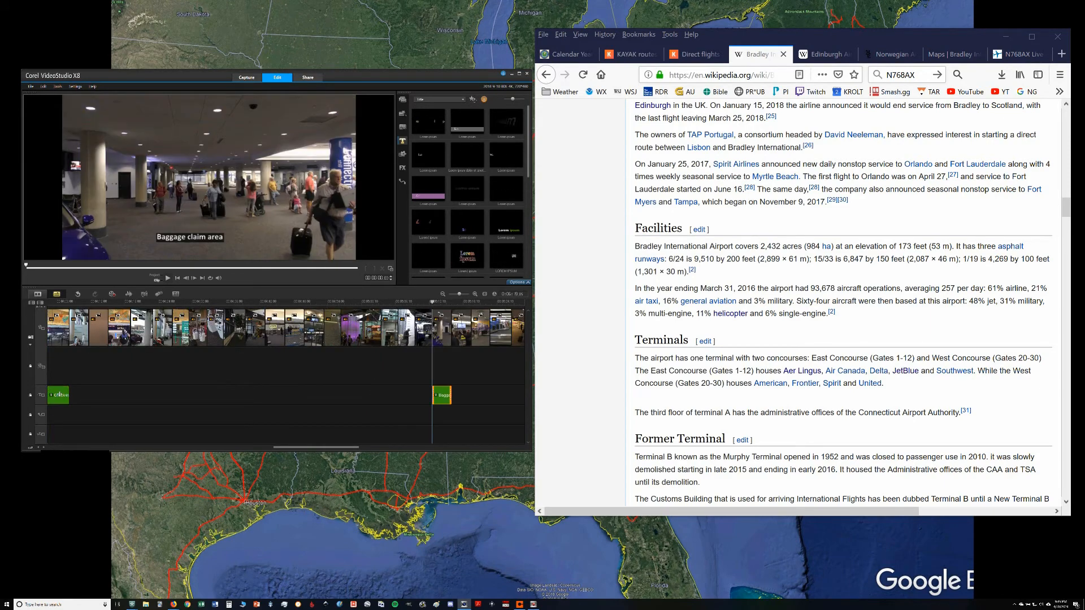
key("Home")
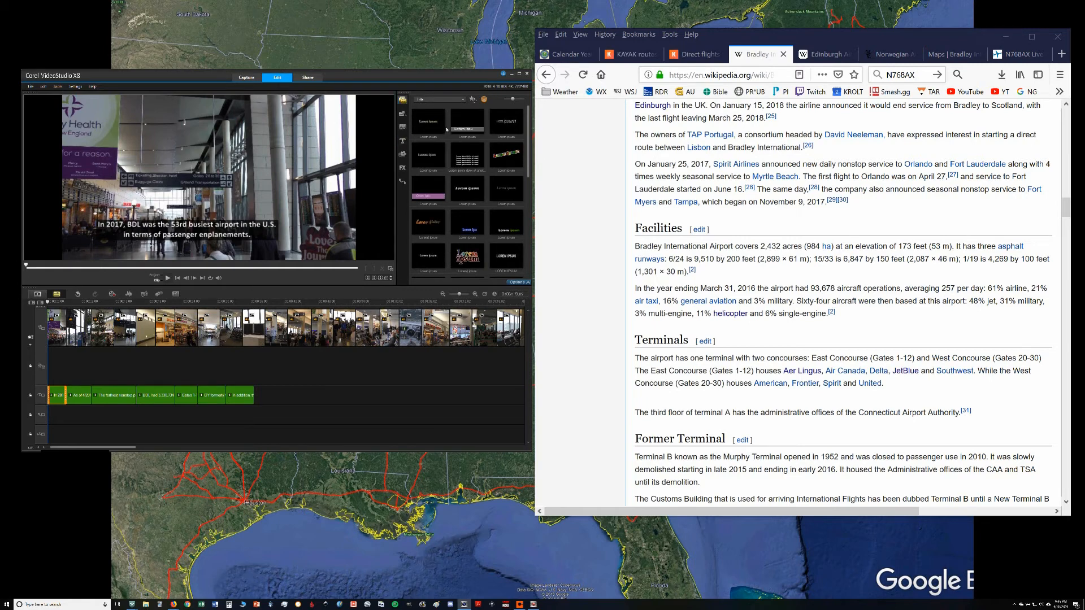
Step: Compare the terminal photos in the media library and insert the one with the seafood restaurant storefront at the start of the video track
left_click_drag(529, 109, 533, 275)
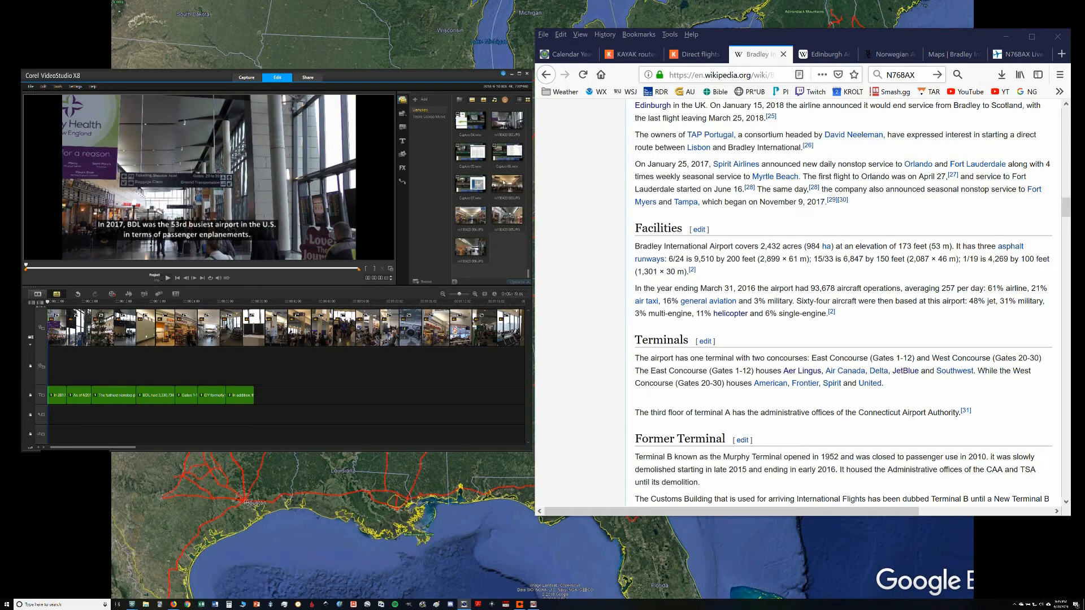
left_click(504, 183)
left_click(478, 220)
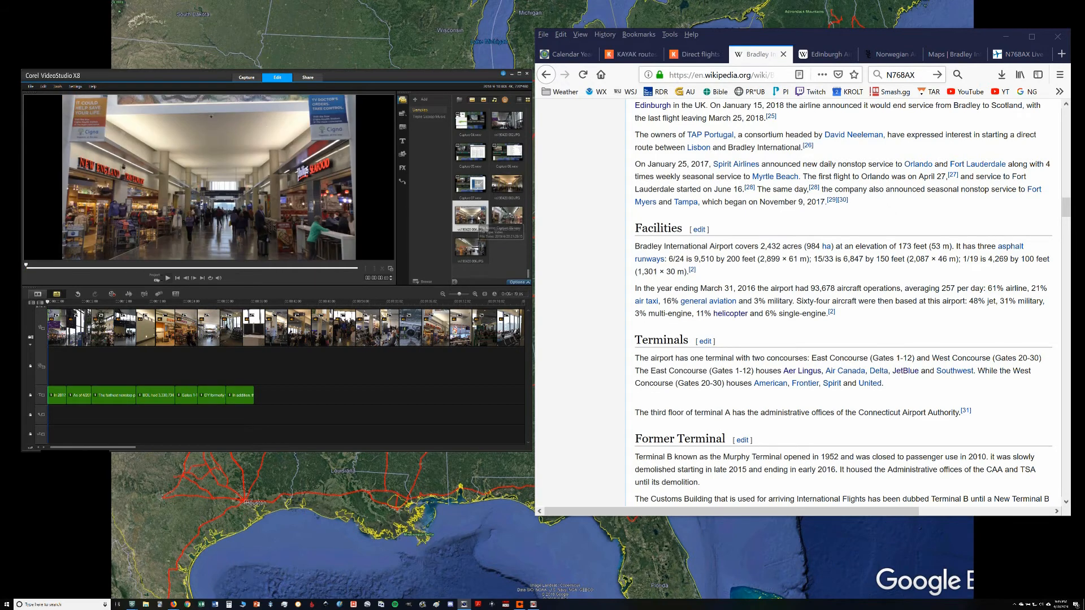
left_click(500, 188)
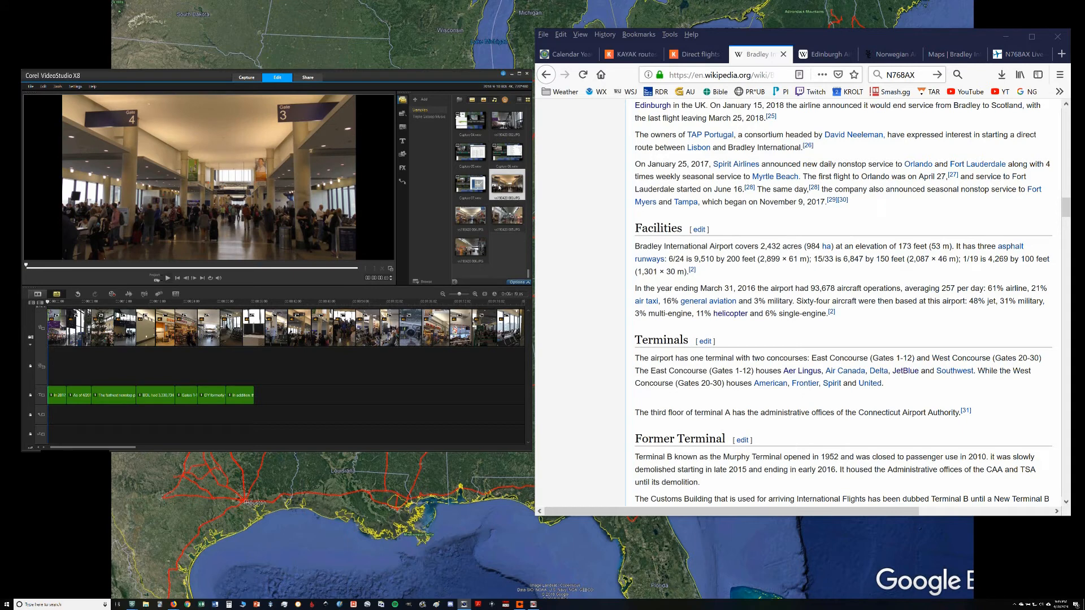
left_click(481, 215)
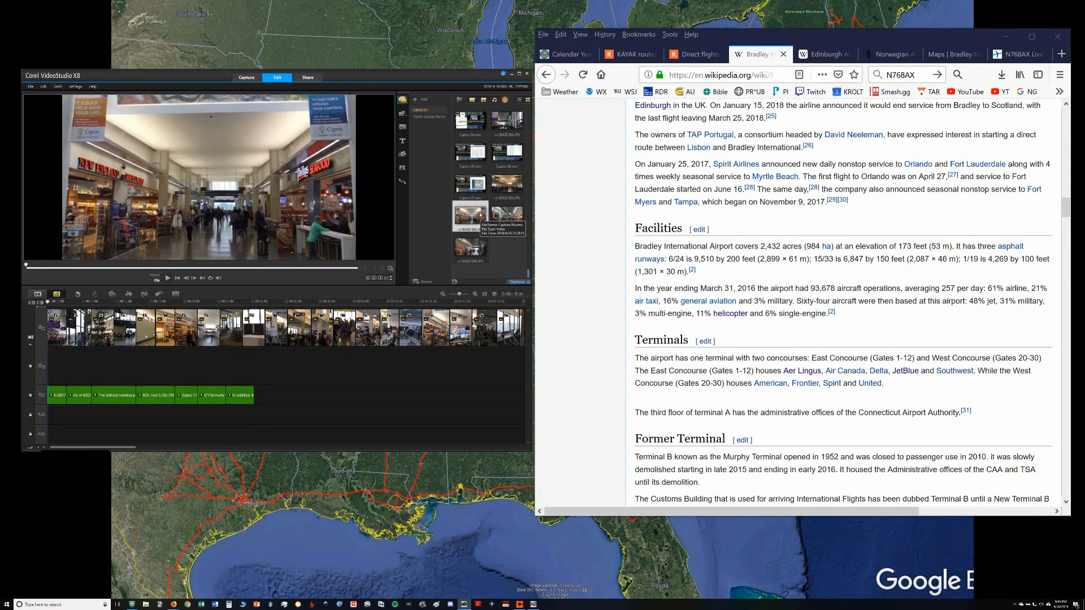
left_click(507, 217)
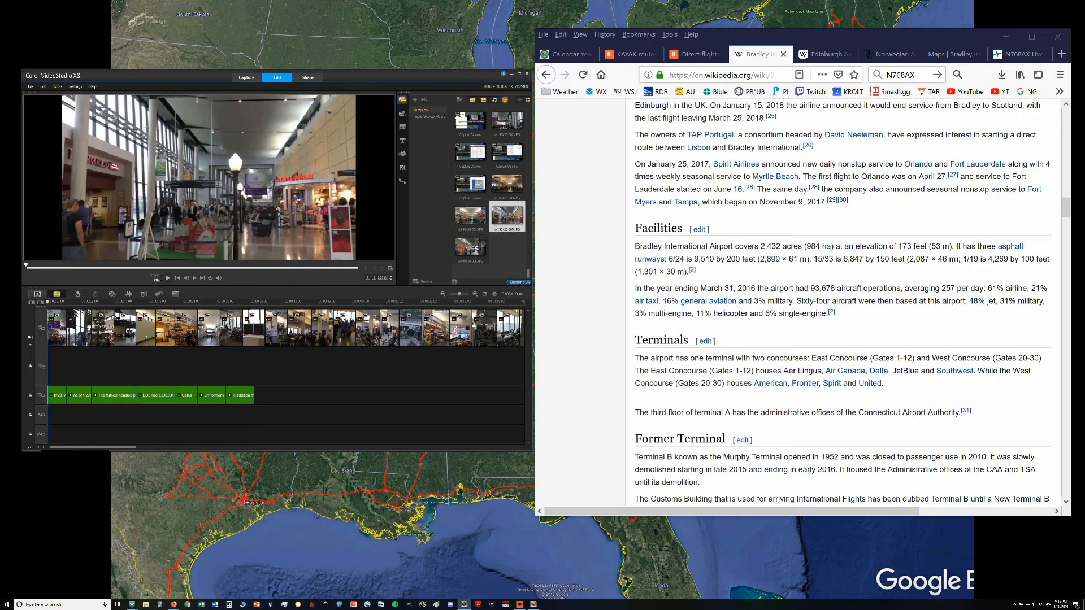
left_click(470, 249)
left_click(469, 221)
left_click_drag(468, 221, 53, 327)
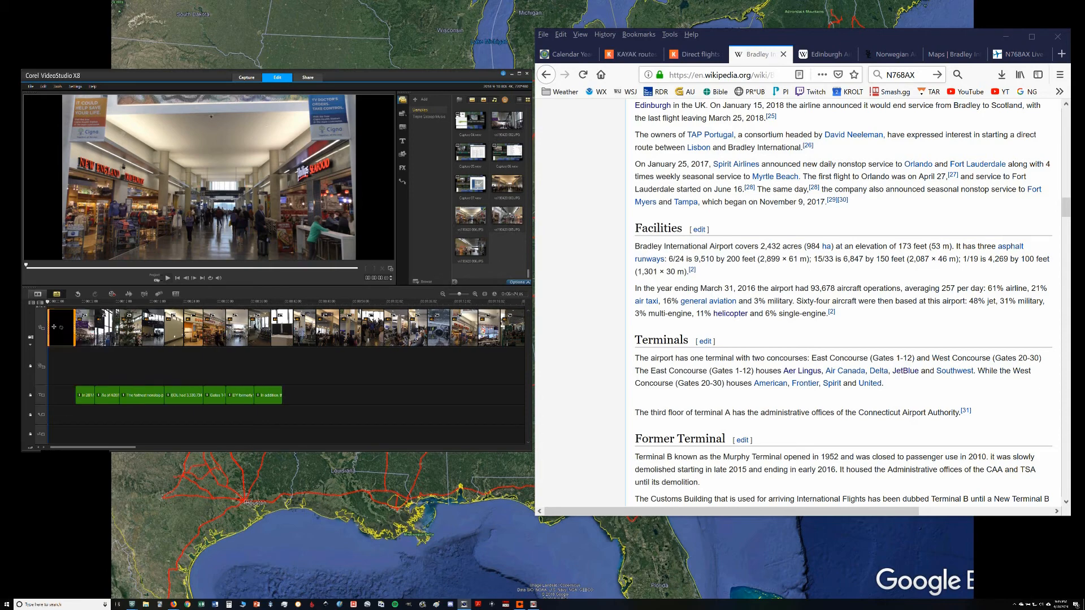
Step: Add a title over the opening photo reading "A 4K Tour of Bradley International Airport"
left_click(402, 141)
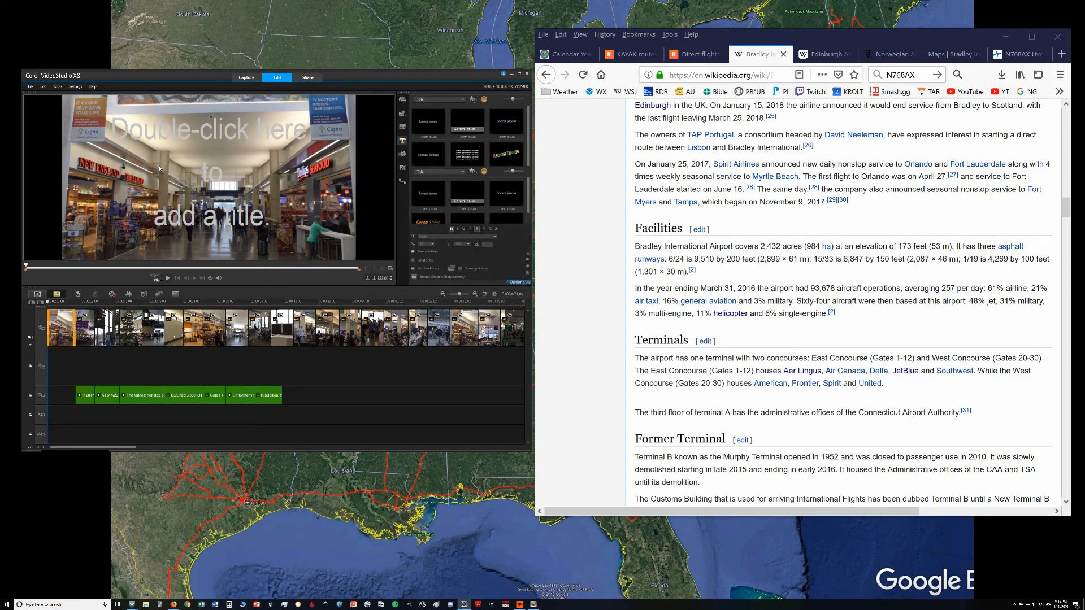
double_click(160, 168)
type("A nad")
key("BackSpace")
key("BackSpace")
key("BackSpace")
type("4K Tour of")
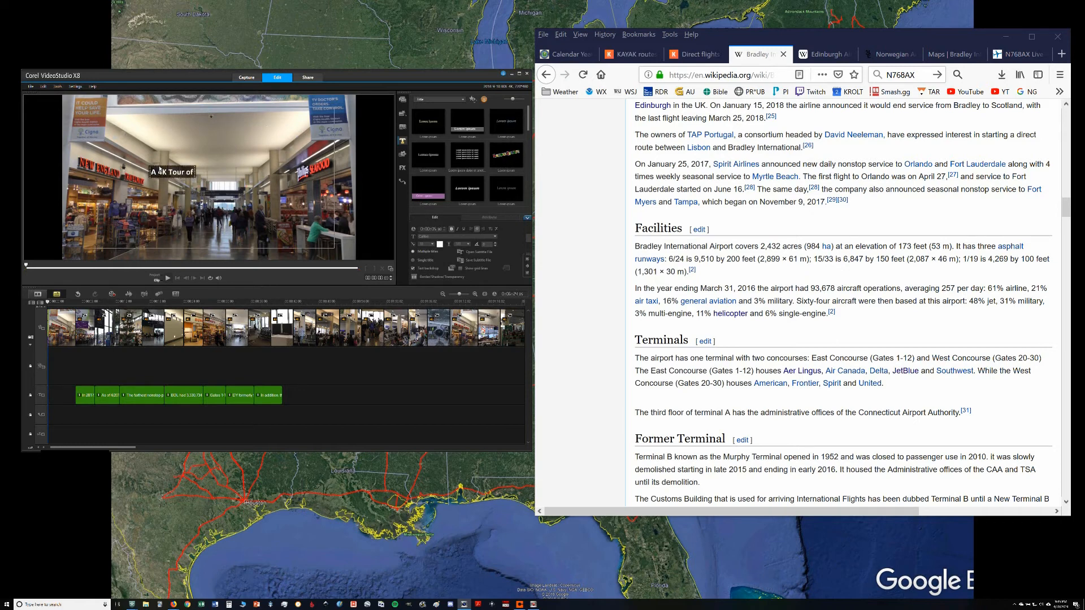
type(" Bradley")
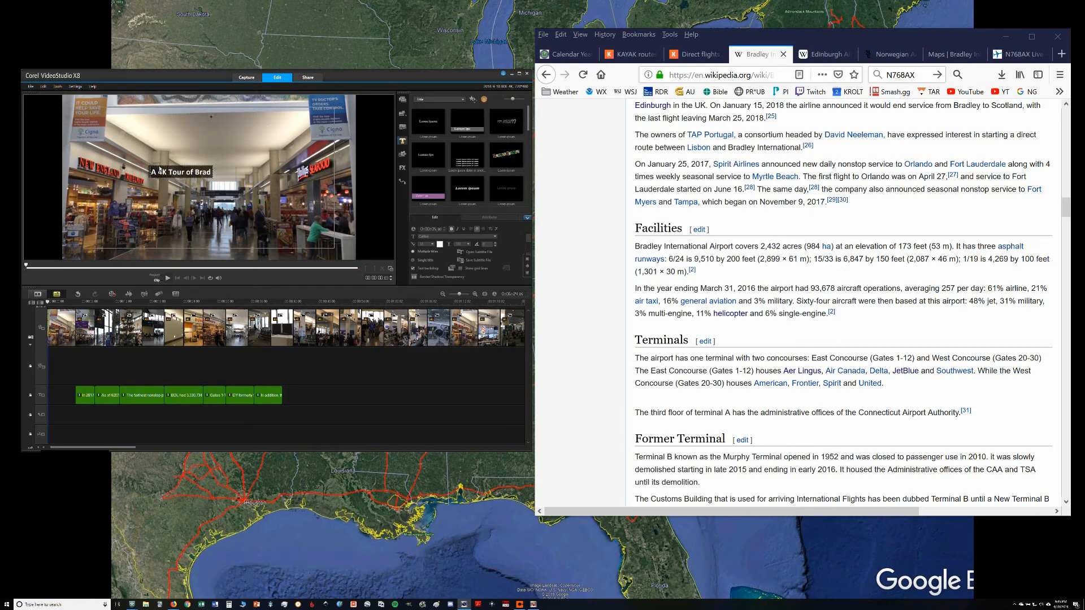
type(" International Airport")
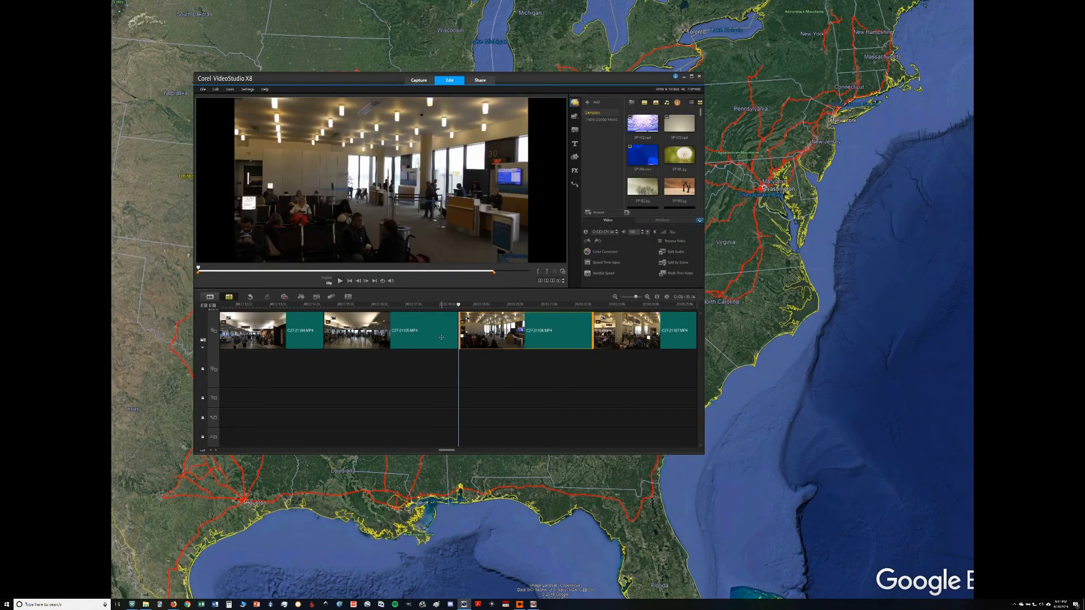
left_click(441, 337)
left_click(515, 336)
Step: Shorten the opening title and the opening photo to the same length, about two thirds of their original duration
left_click_drag(446, 450, 223, 450)
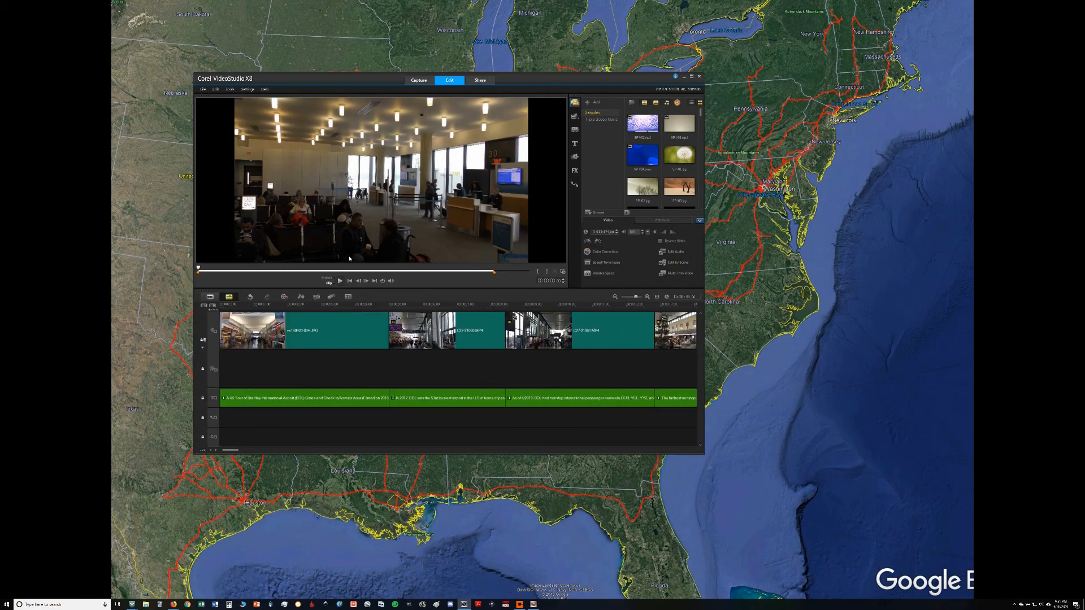
left_click(202, 89)
key("Escape")
left_click(315, 336)
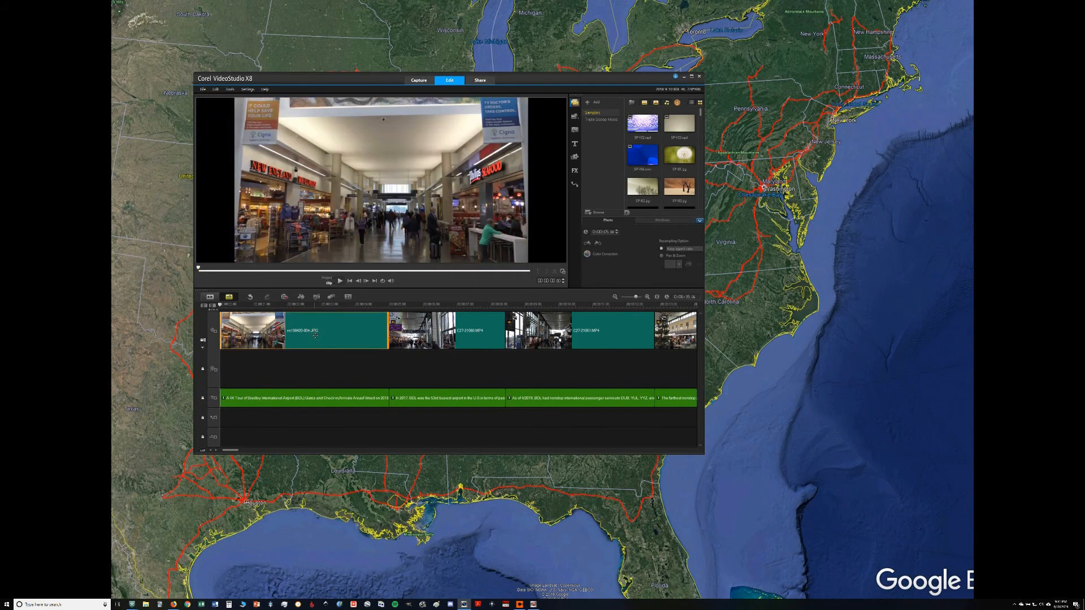
left_click(365, 398)
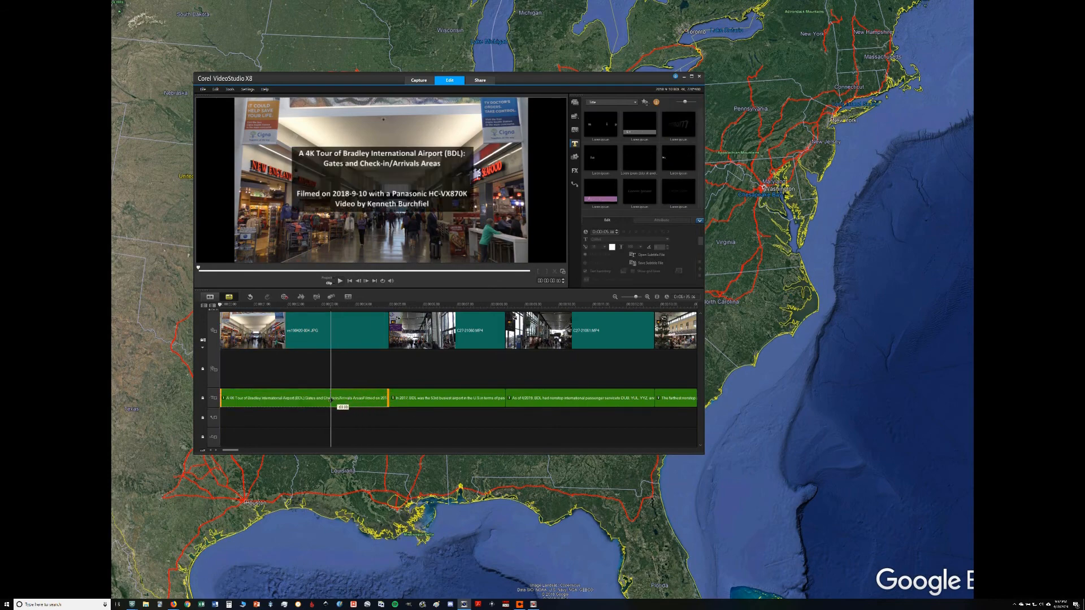
left_click_drag(388, 398, 327, 398)
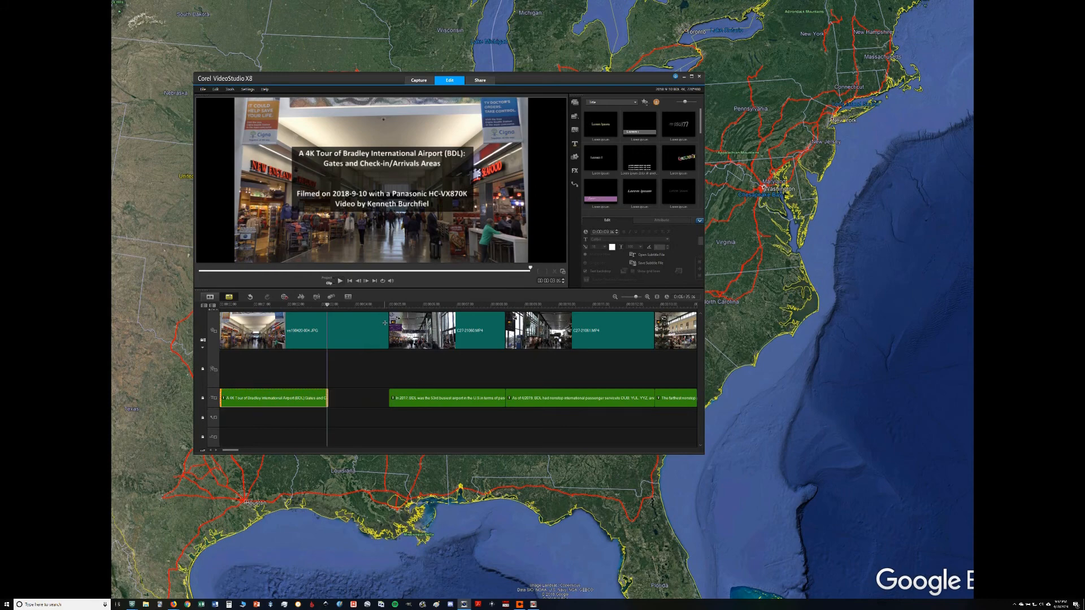
left_click(387, 323)
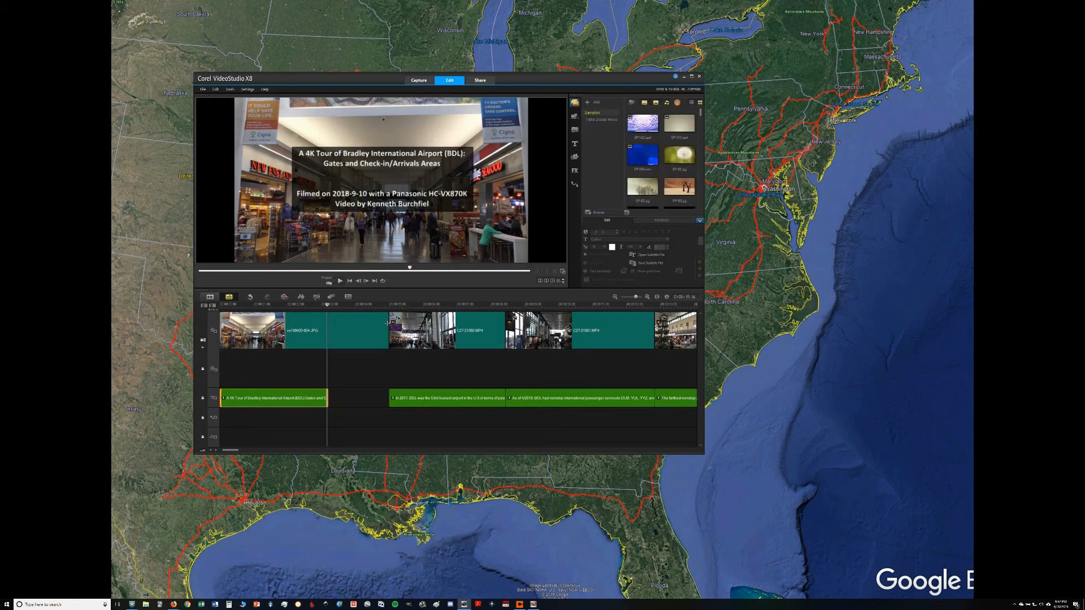
left_click_drag(387, 323, 327, 322)
Step: Save the project
left_click(201, 90)
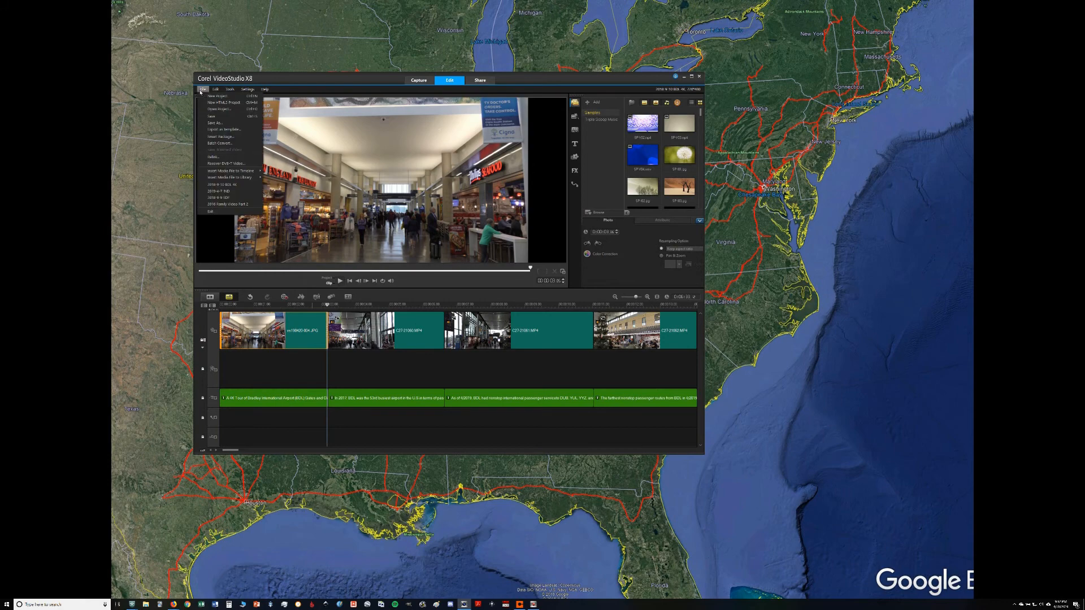
left_click(208, 115)
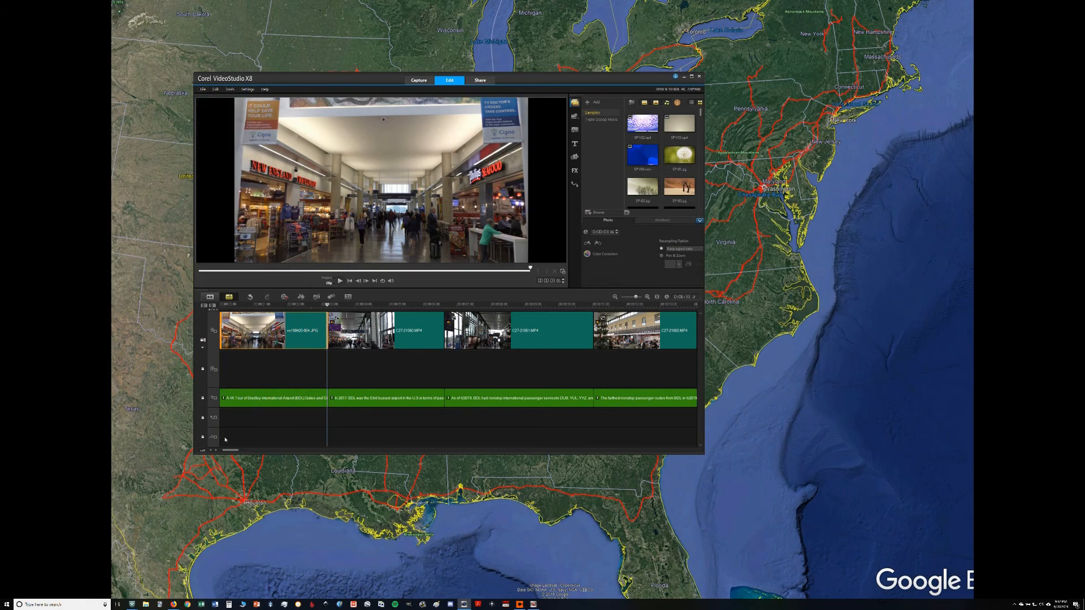
Step: Look through the unsubtitled clips further along the video track and return to the project start
left_click_drag(226, 450, 294, 450)
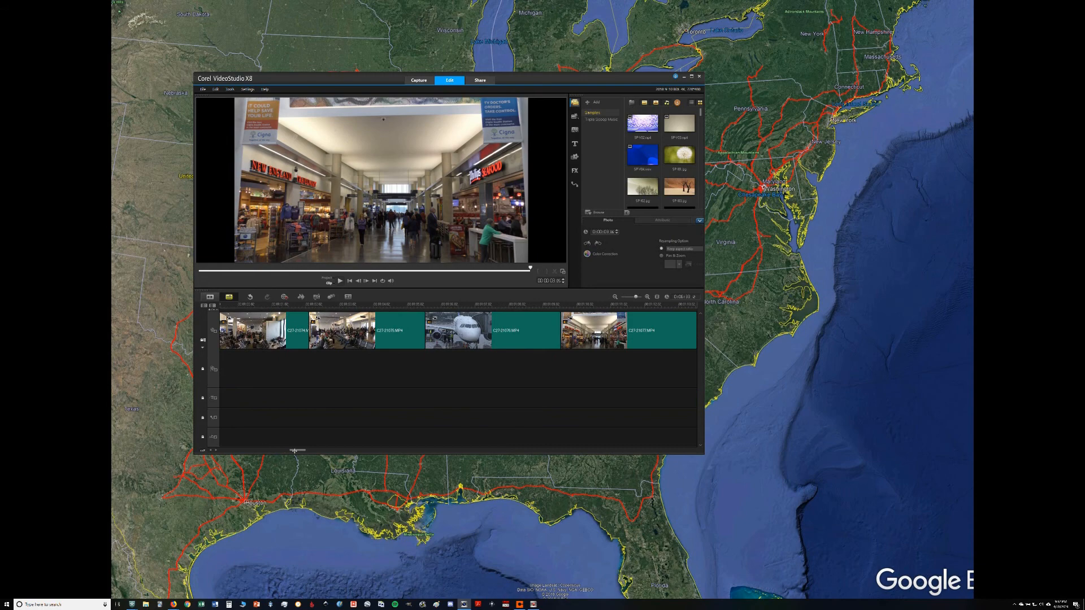
left_click(400, 337)
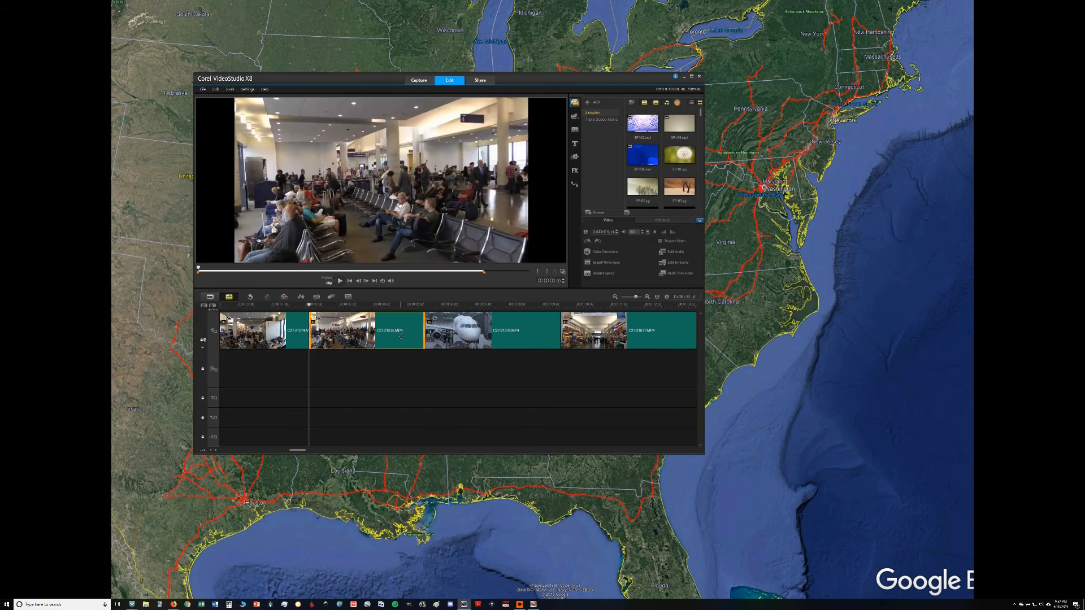
key("Right")
key("Right")
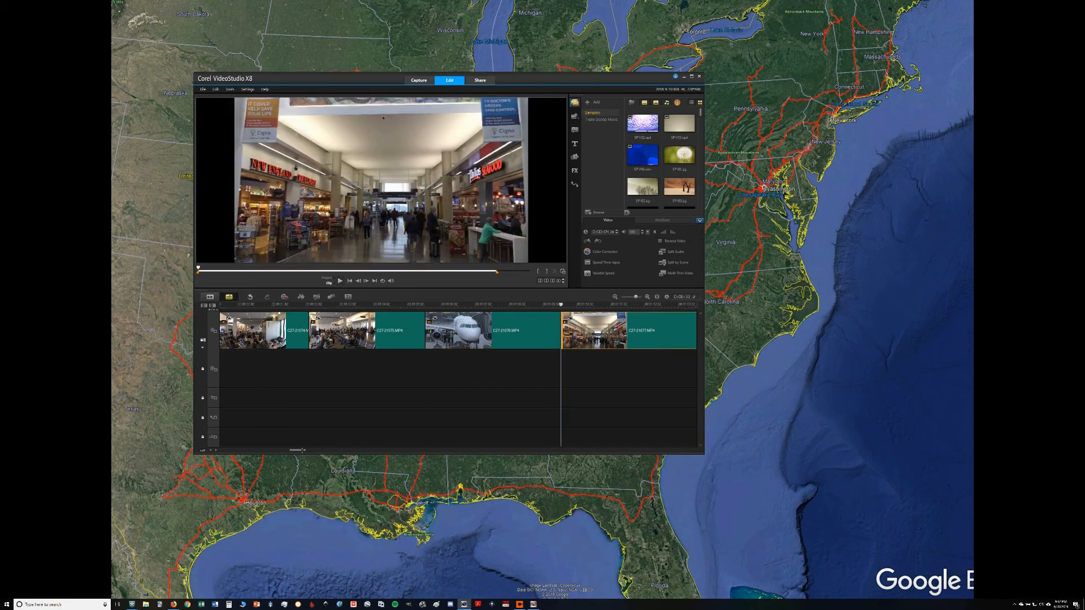
left_click_drag(299, 450, 228, 450)
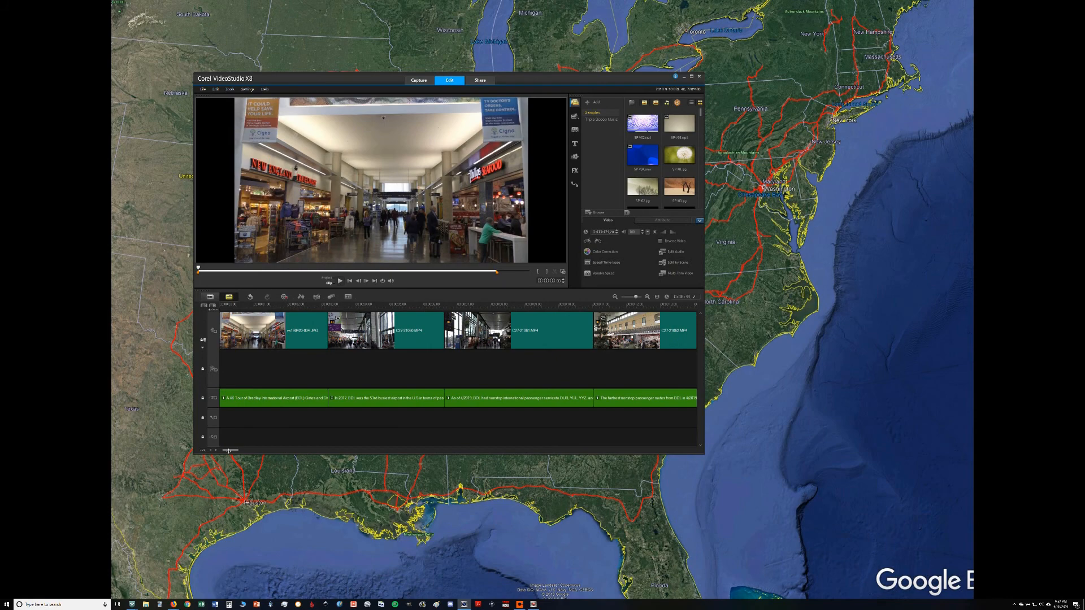
Step: Preview the opening photo with its title in project mode and check the subtitle on the 53rd busiest airport ranking
left_click(270, 337)
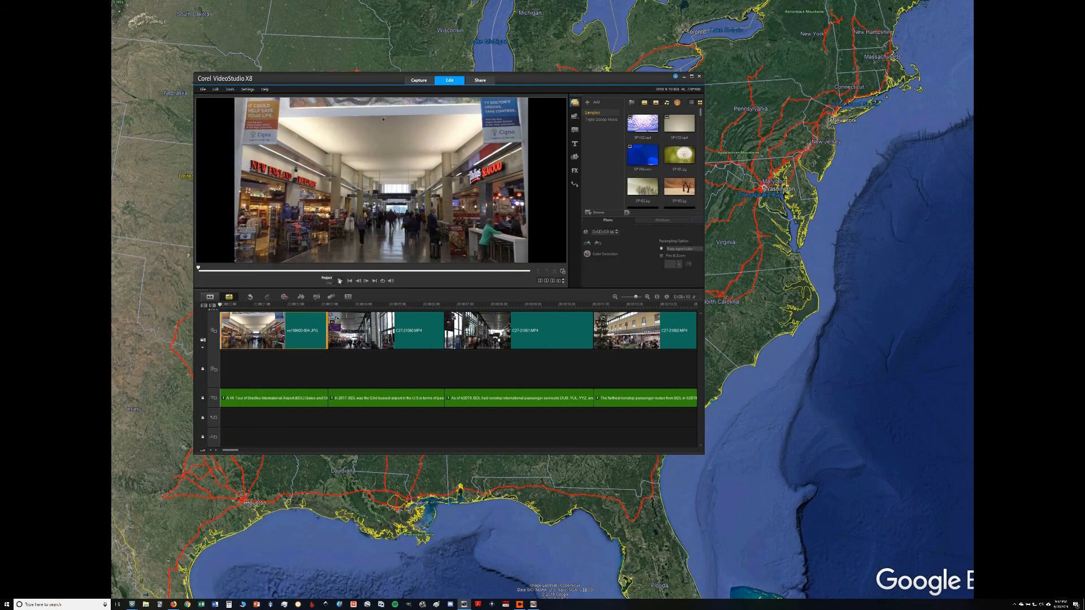
left_click(340, 281)
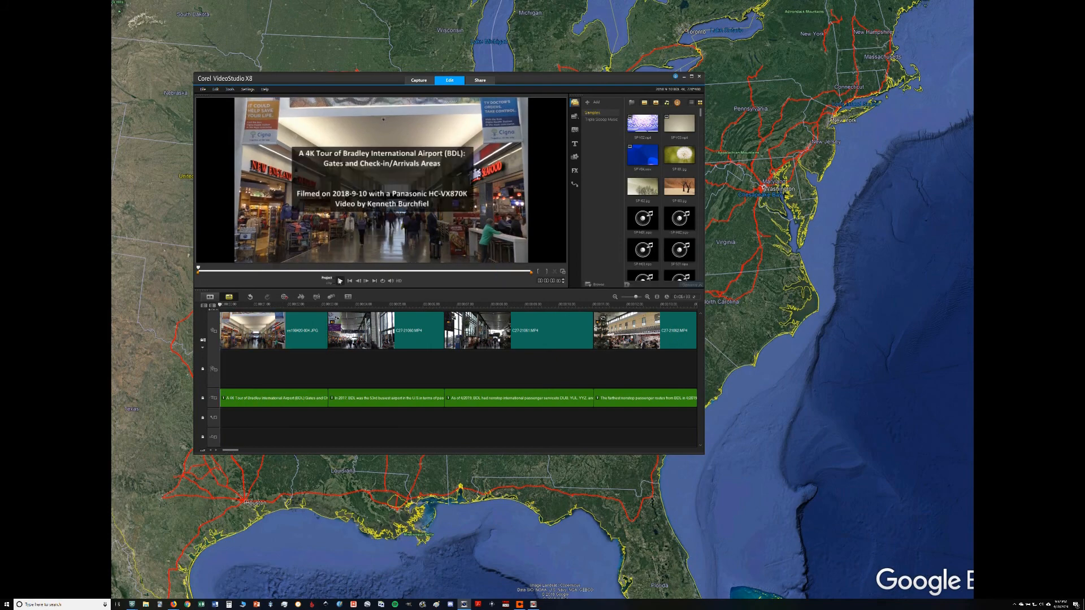
left_click(269, 404)
key("Right")
key("Right")
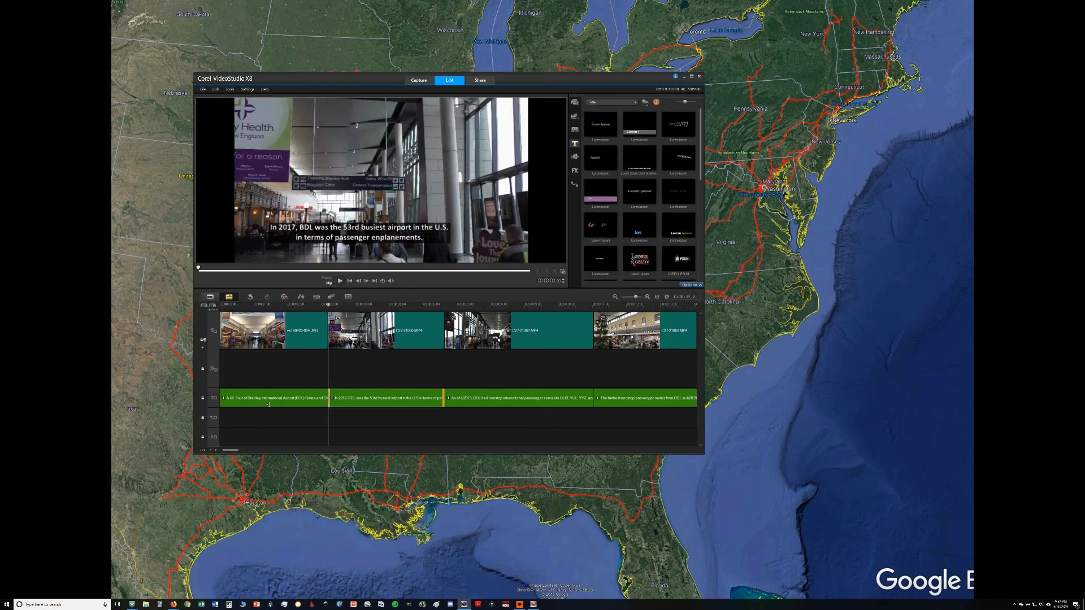
key("Left")
key("Left")
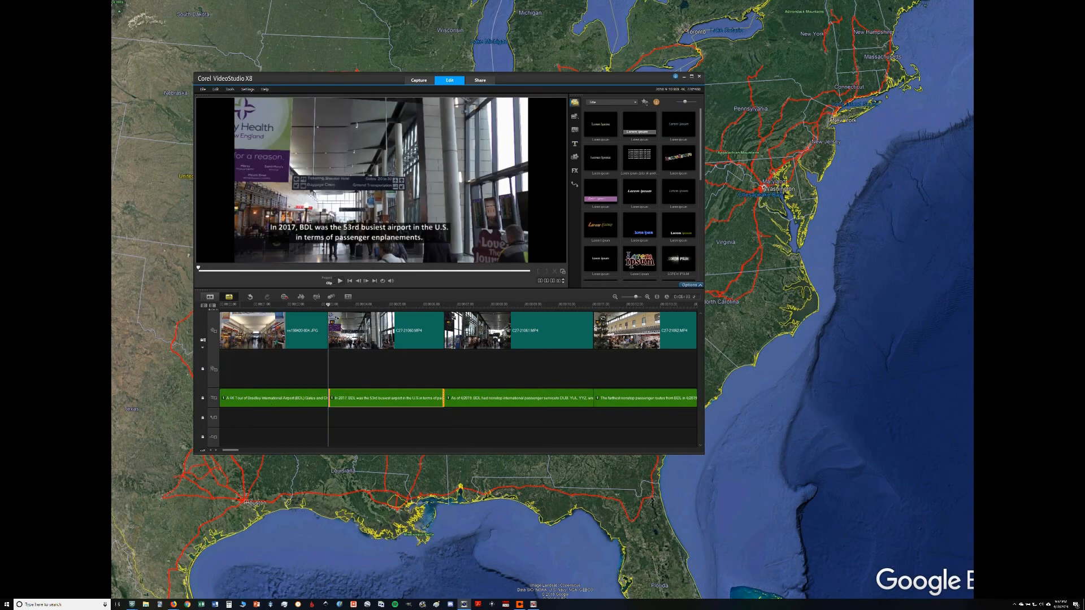
Step: Step forward and back through the first clips on the video track, and return to the opening photo
left_click(309, 326)
key("Right")
key("Right")
key("Right")
key("Right")
key("Right")
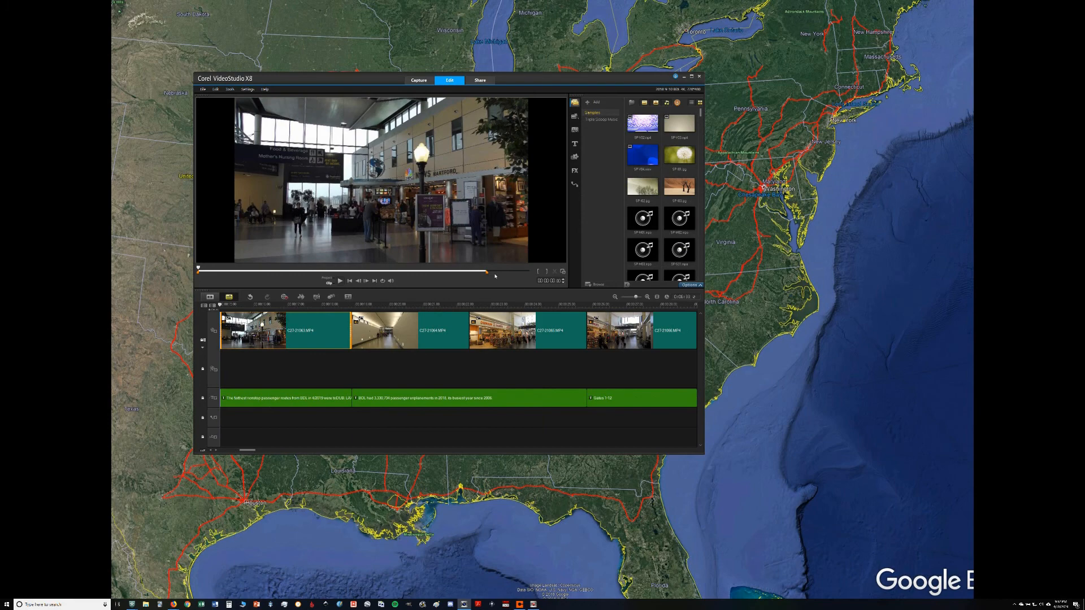
key("Left")
key("Left")
key("Left")
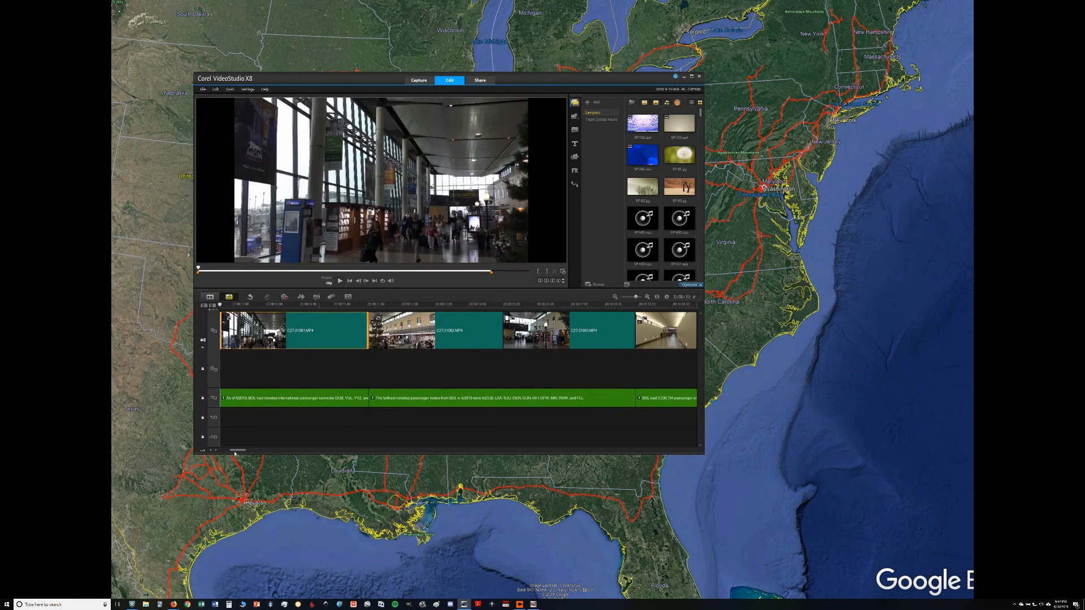
left_click_drag(238, 451, 228, 450)
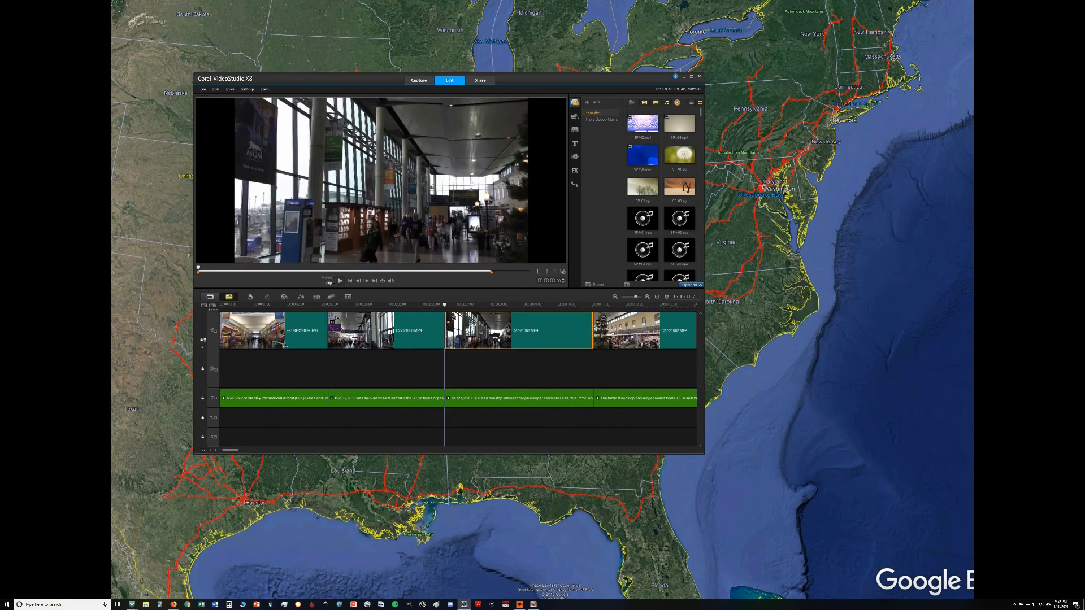
Step: Play the project from the opening photo through the farthest nonstop routes subtitle, and view the last clips of the timeline
left_click(284, 346)
left_click(326, 279)
left_click(342, 282)
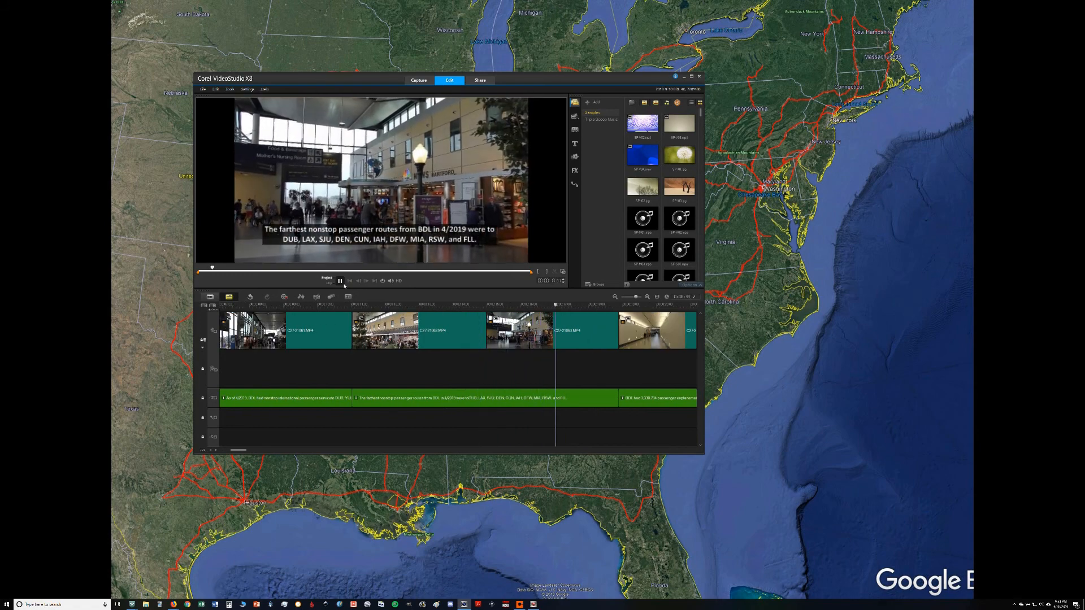
left_click(339, 281)
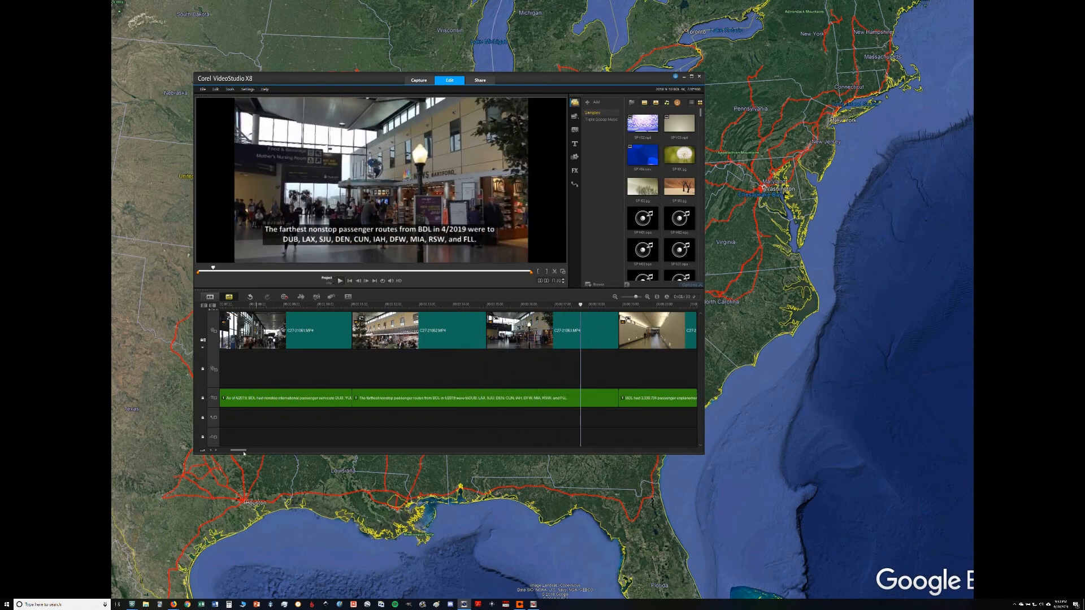
left_click_drag(243, 451, 637, 450)
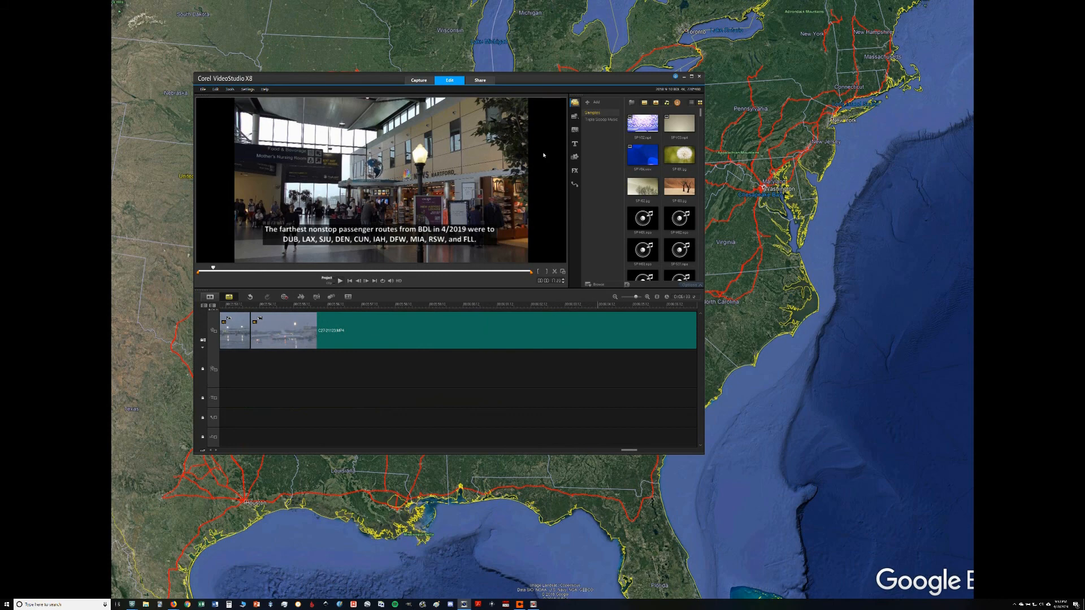
Step: Set up a custom video export for playback on a computer in the MPEG-4 Files (*.mp4) format
left_click(485, 81)
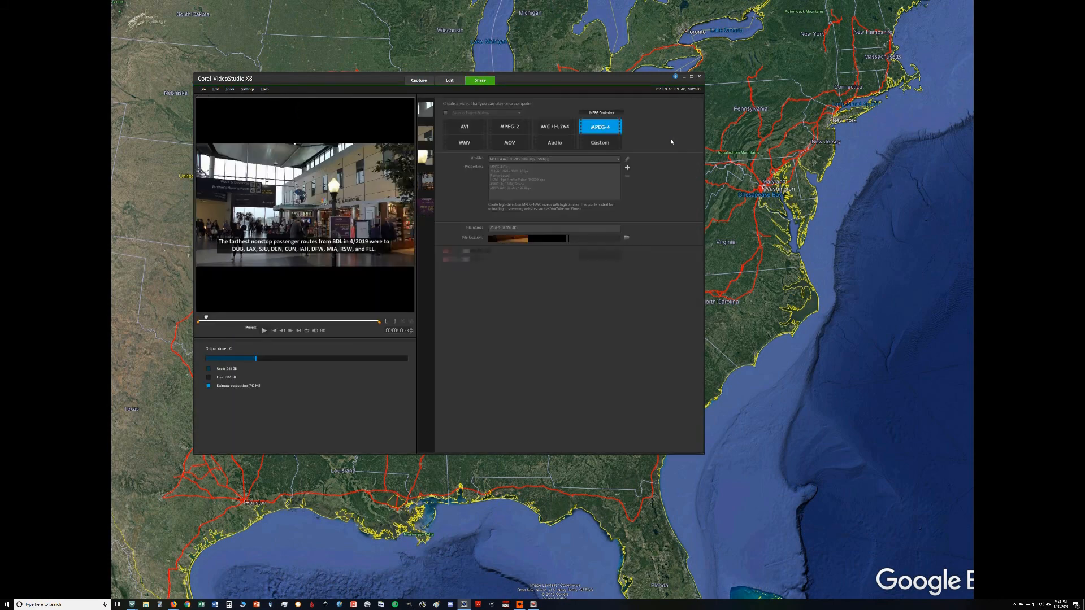
left_click(608, 147)
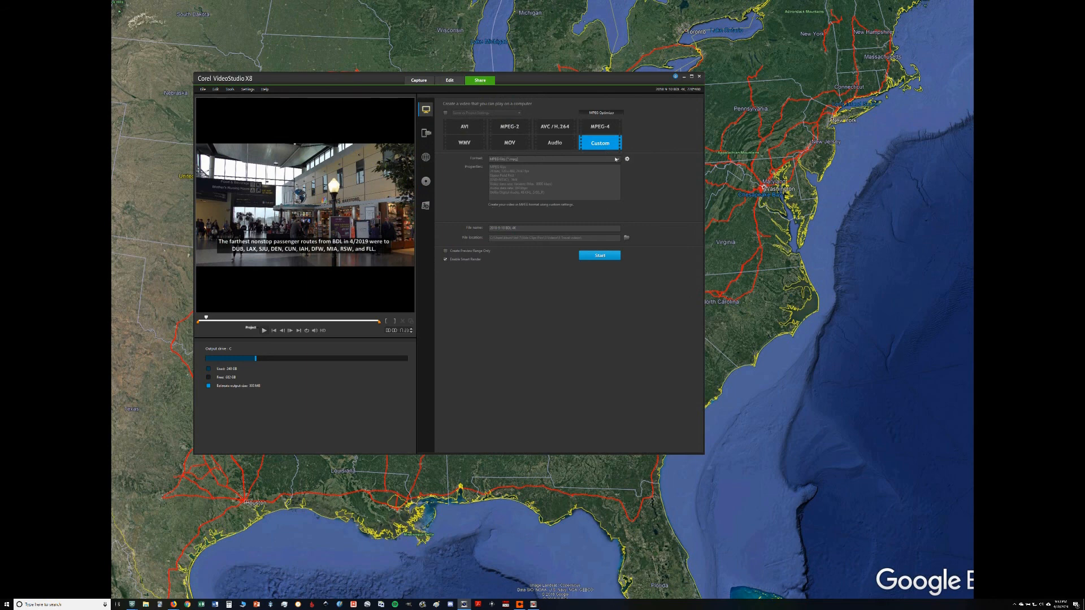
left_click(619, 161)
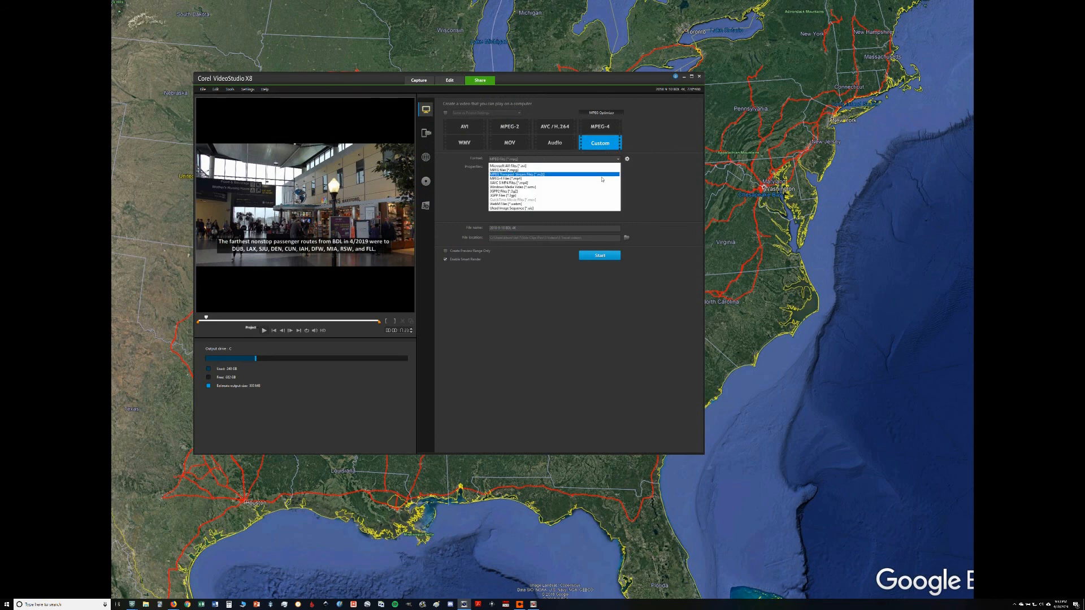
left_click(602, 177)
Step: Review the export's frame rate, frame size, video data rate and audio compression options, and accept them
left_click(627, 159)
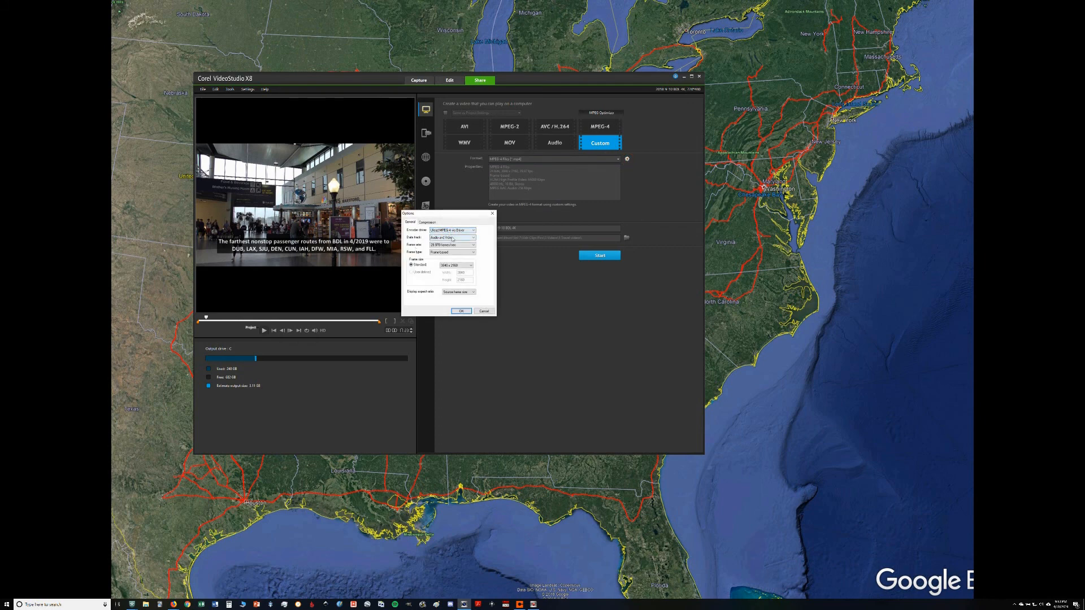
left_click(452, 245)
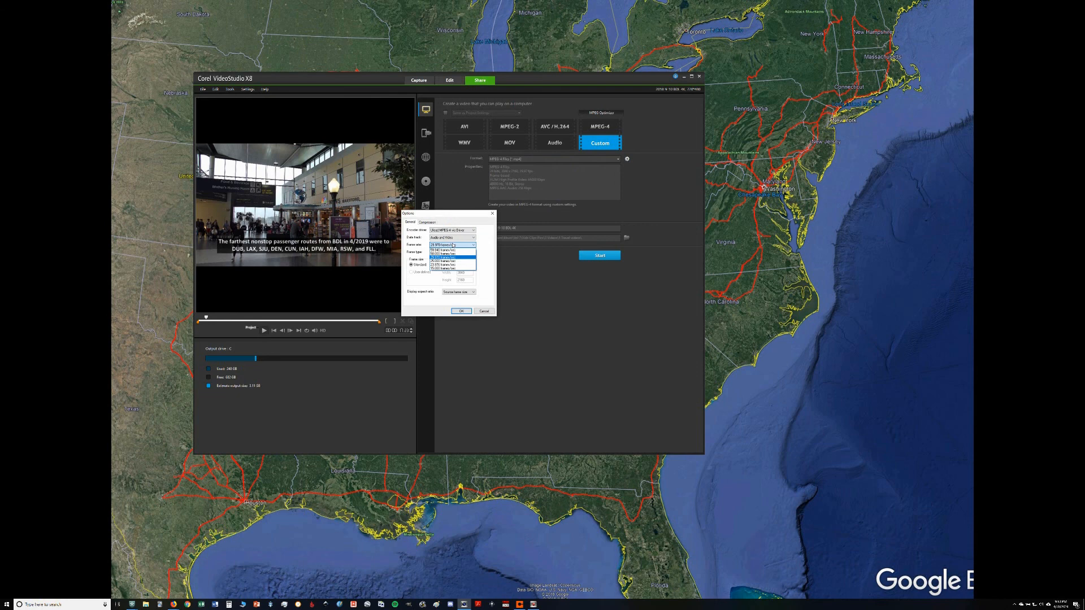
left_click(453, 245)
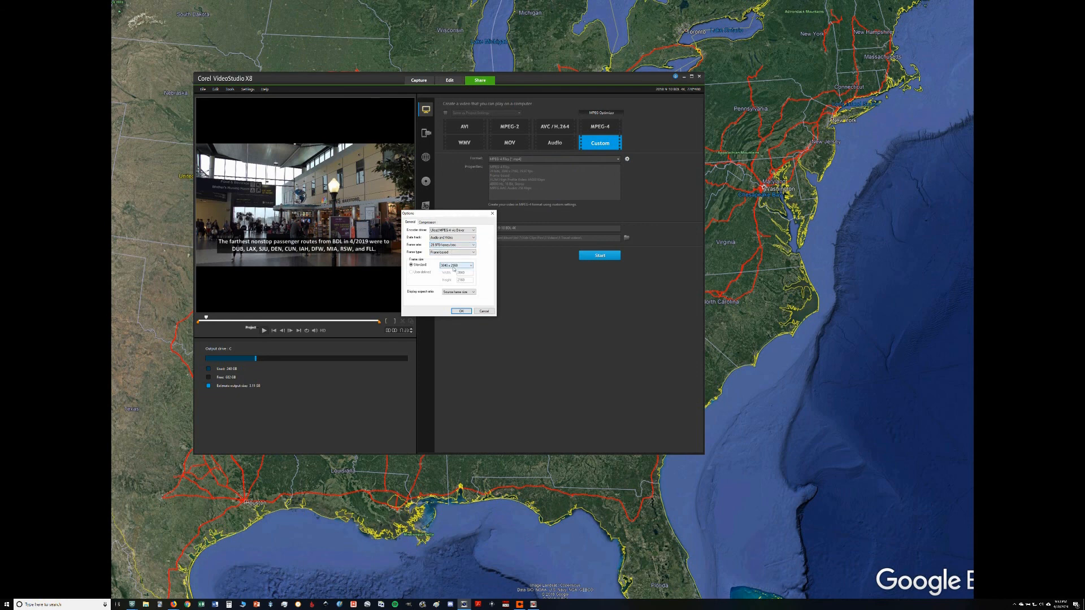
left_click(426, 222)
double_click(451, 244)
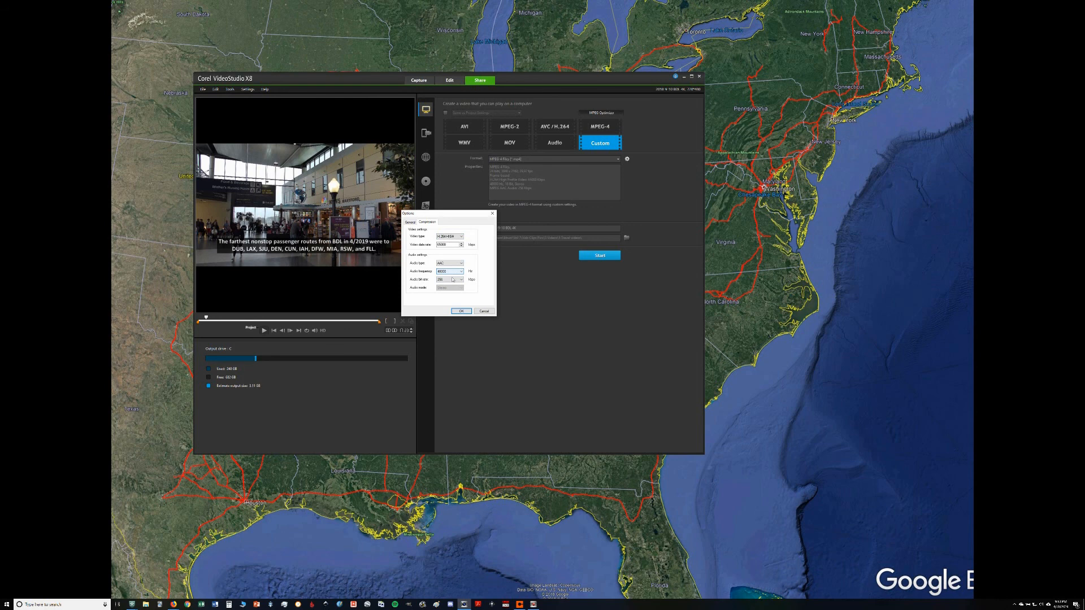
left_click(409, 222)
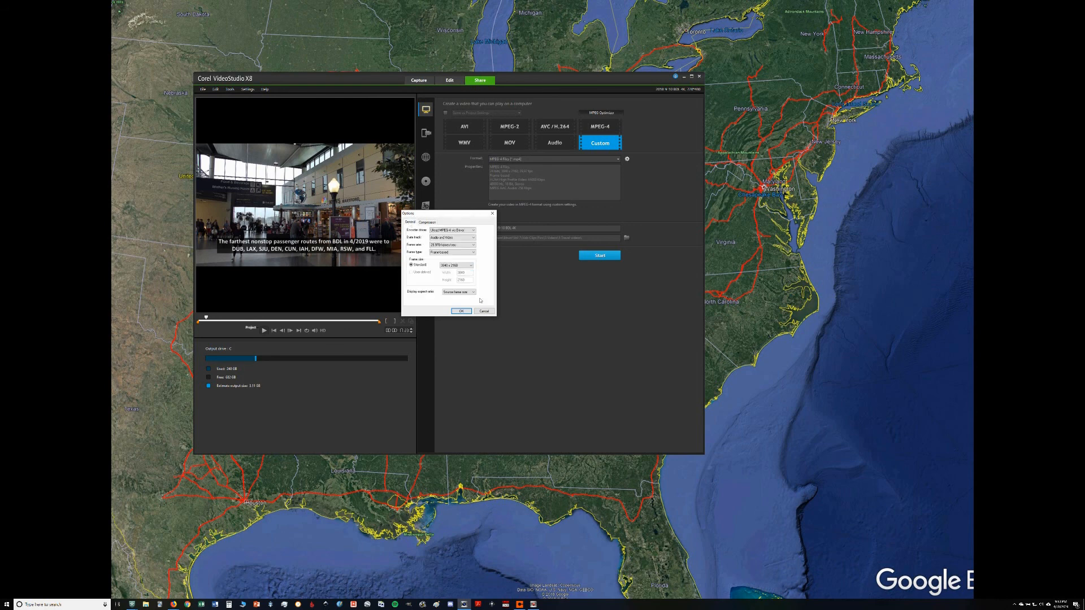
left_click(465, 310)
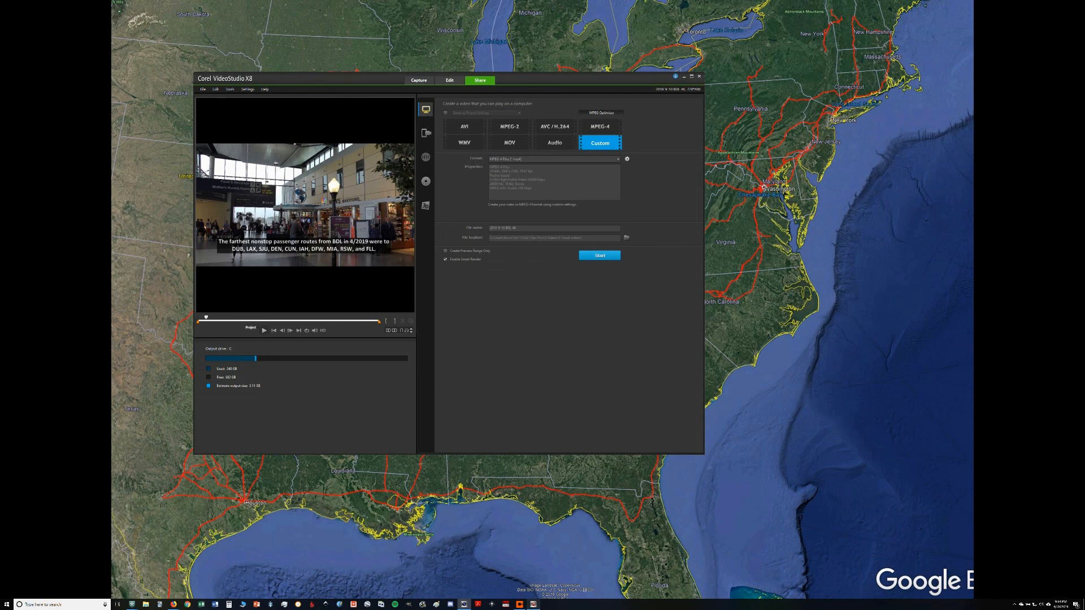
Step: Return to the editing workspace and look over the first subtitled clips in the timeline
left_click(424, 82)
left_click(450, 81)
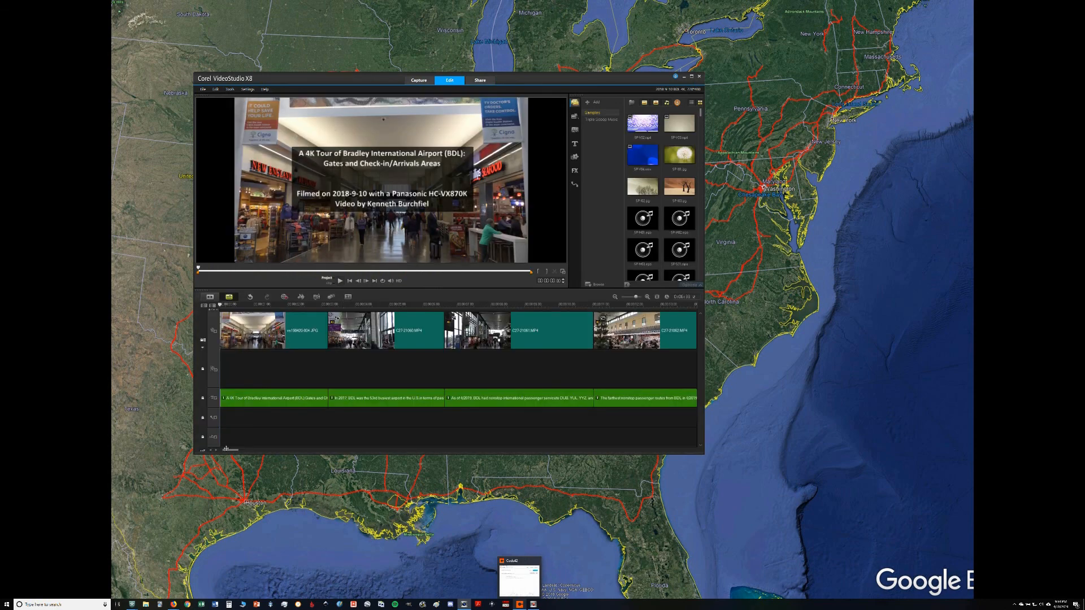
mouse_move(226, 450)
left_mouse_down()
mouse_move(275, 448)
mouse_move(238, 451)
left_mouse_up()
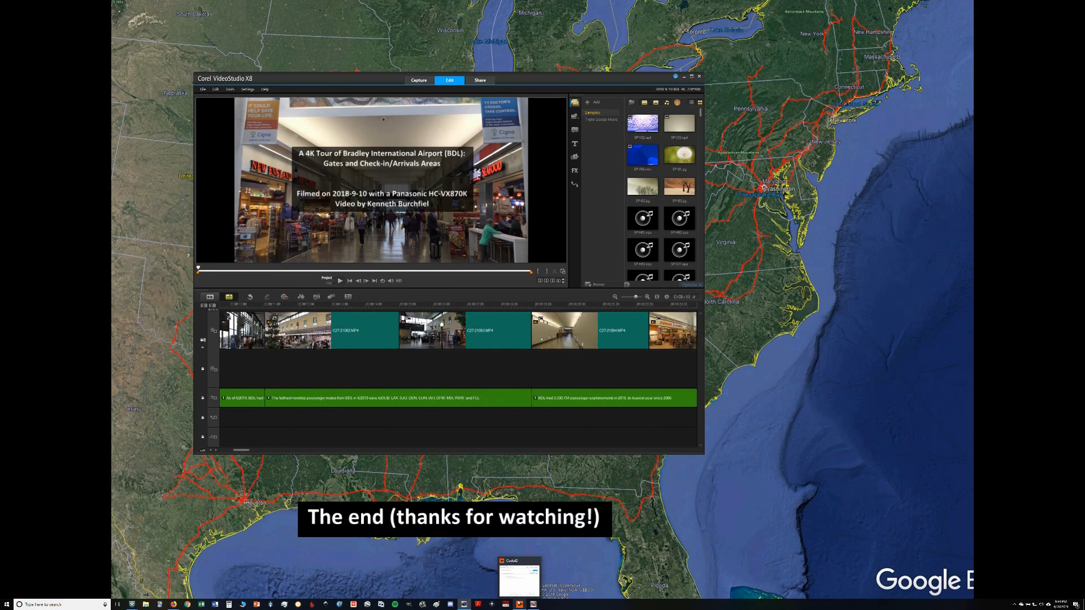
mouse_move(534, 607)
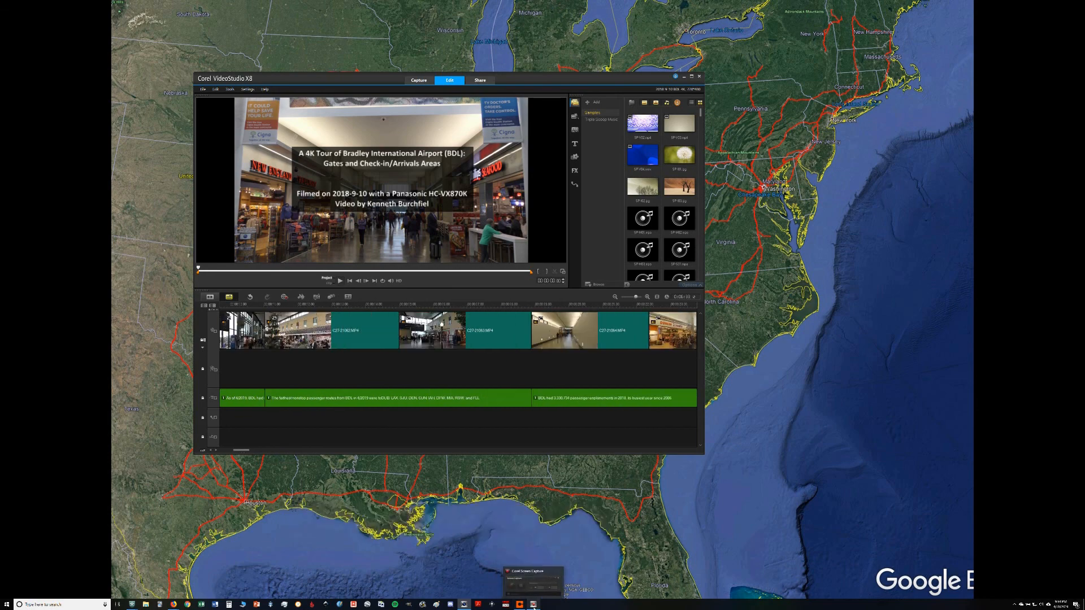